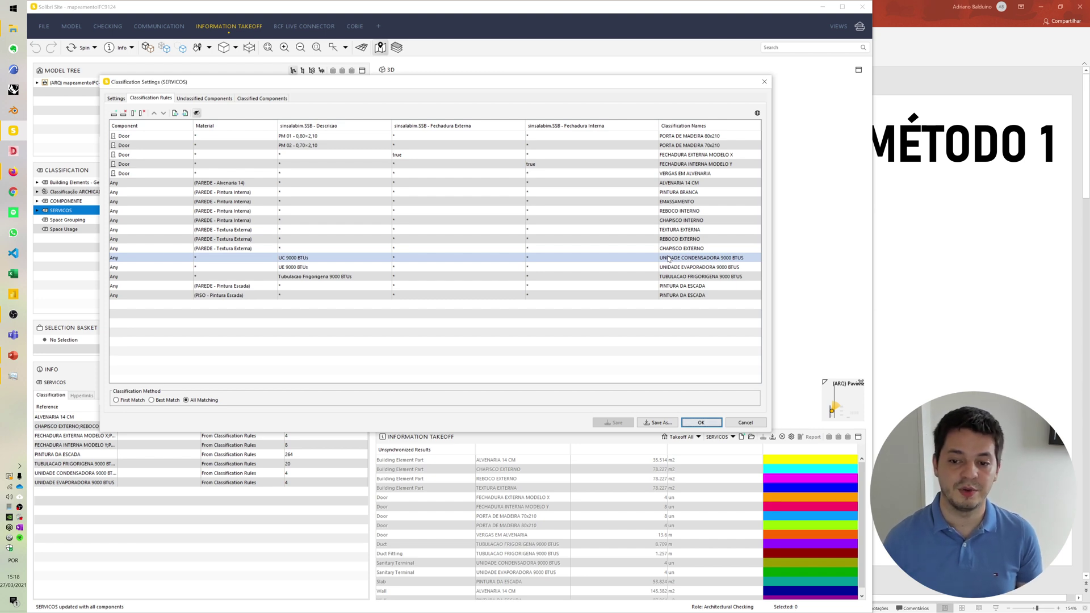
# Step: Accept the classification rules, expand the SERVICOS classification and enlarge the area that lists its services
pyautogui.click(702, 422)
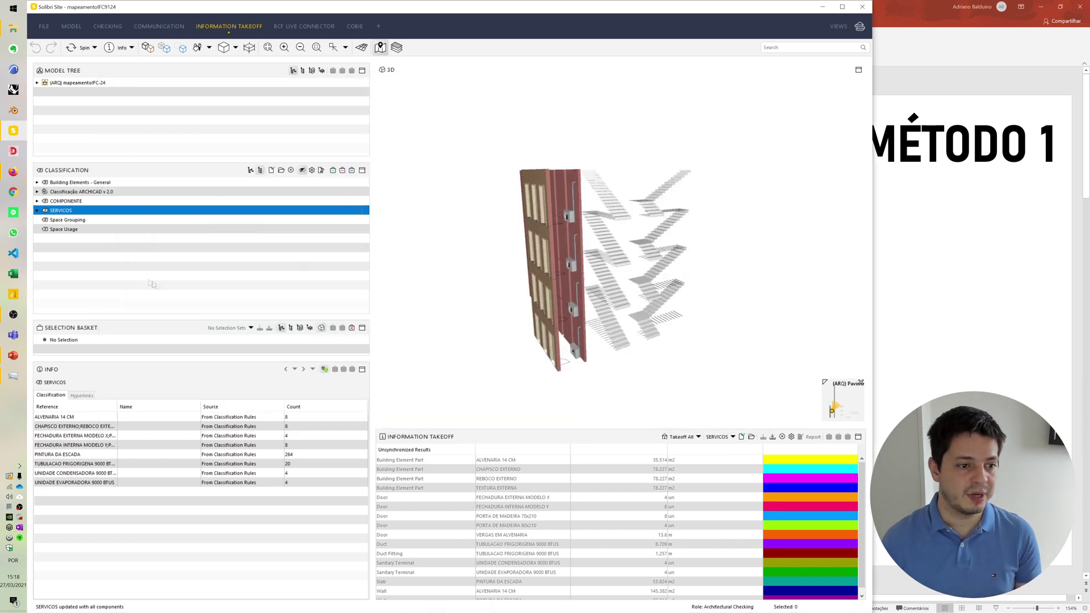
pyautogui.click(37, 211)
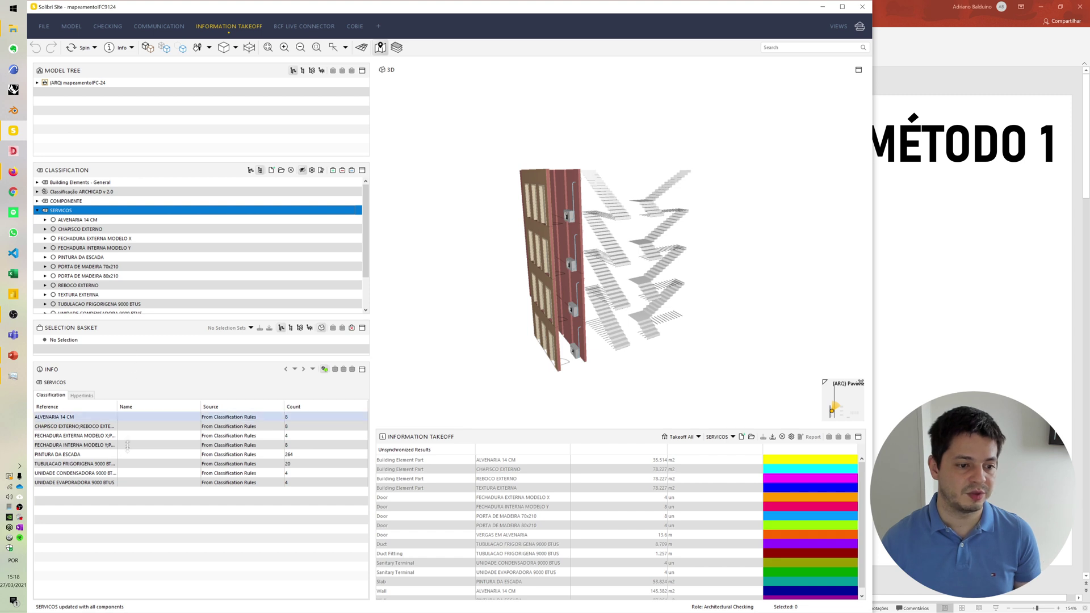
pyautogui.moveTo(129, 437); pyautogui.dragTo(129, 446)
pyautogui.moveTo(150, 317); pyautogui.dragTo(150, 417)
# Step: Examine in 3D which components belong to each SERVICOS service, from ALVENARIA 14 CM down to REBOCO EXTERNO
pyautogui.click(119, 219)
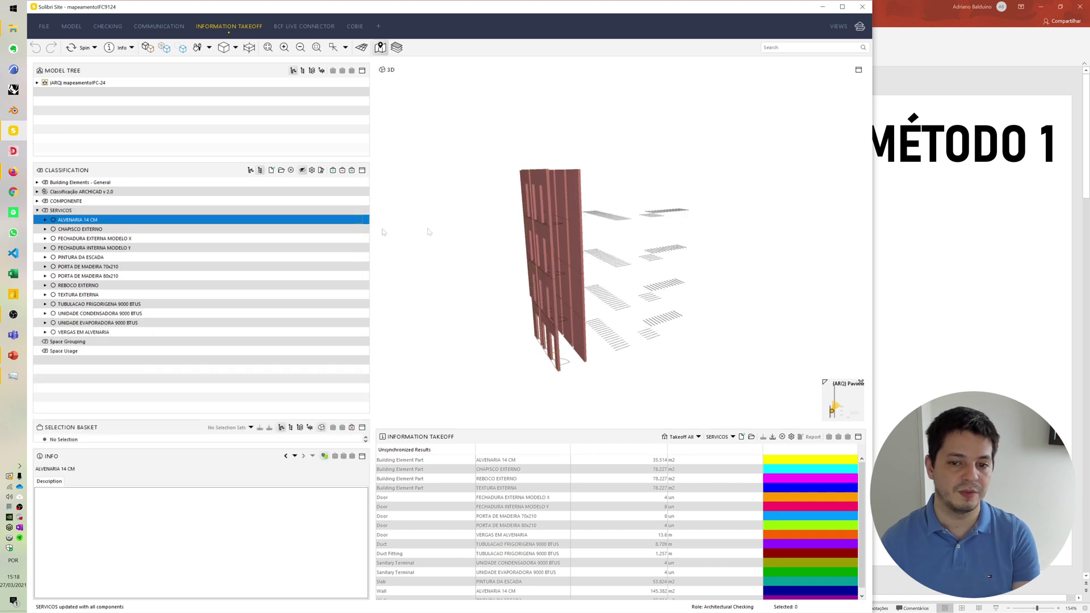
pyautogui.moveTo(513, 243); pyautogui.dragTo(454, 251)
pyautogui.click(204, 229)
pyautogui.press('Down')
pyautogui.press('Up')
pyautogui.press('Up')
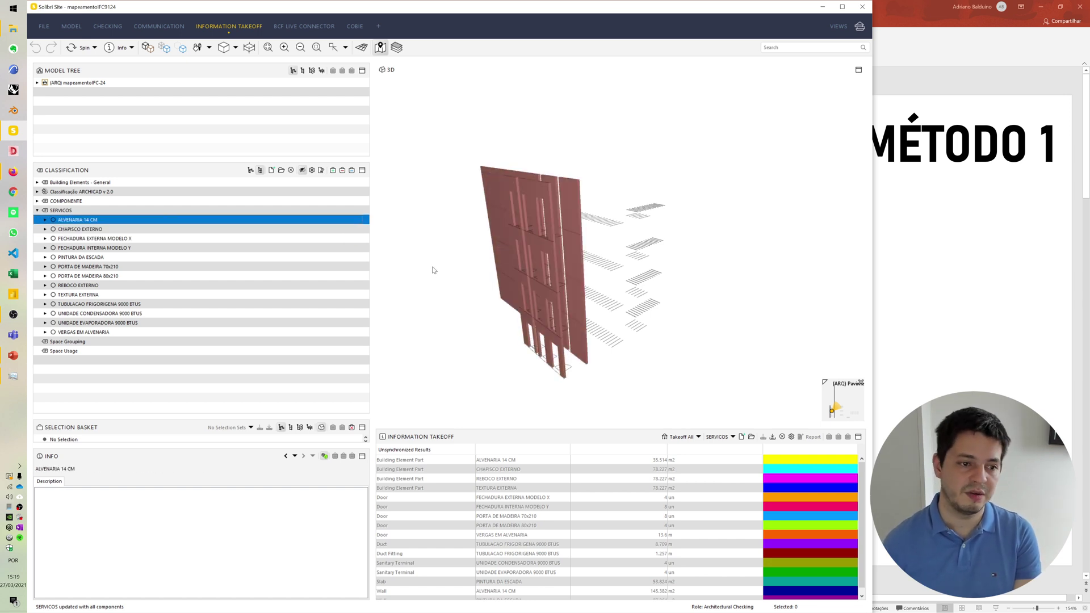
pyautogui.press('Down')
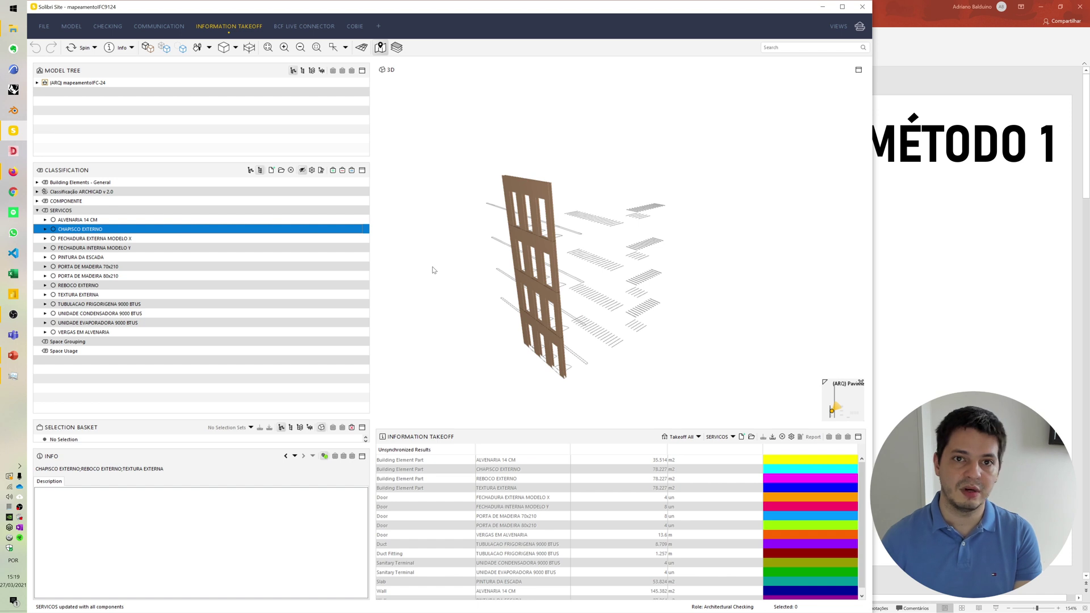
pyautogui.press('Down')
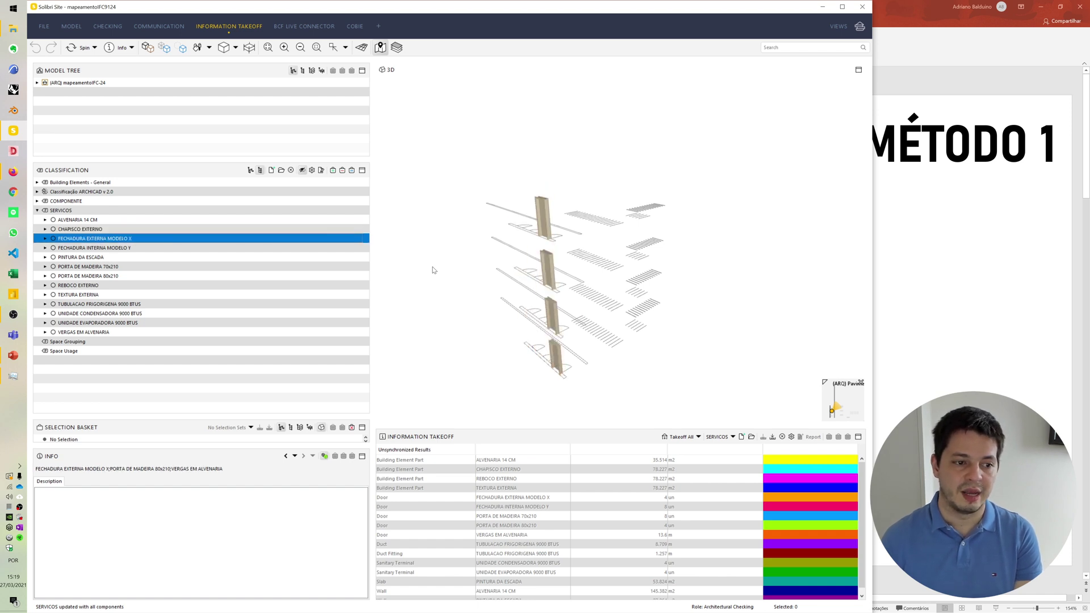
pyautogui.press('Down')
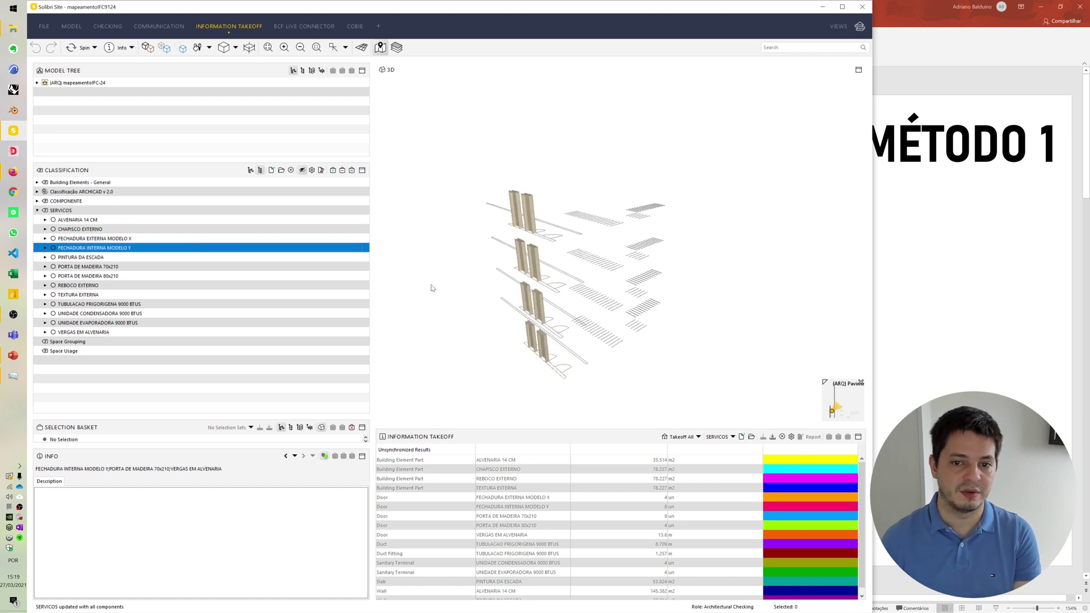
pyautogui.press('Down')
pyautogui.press('Down')
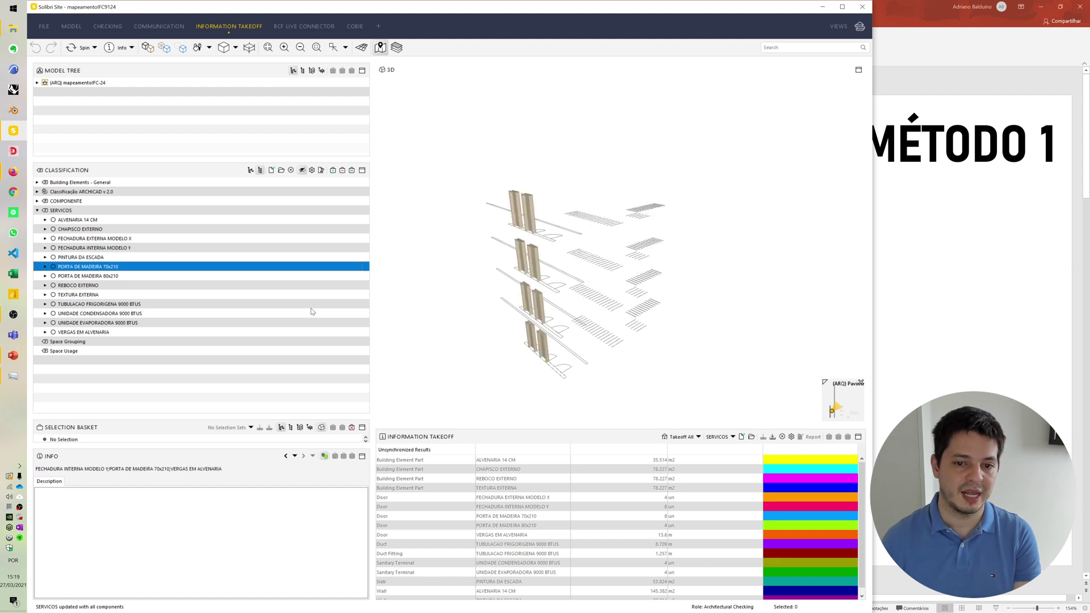
pyautogui.press('Down')
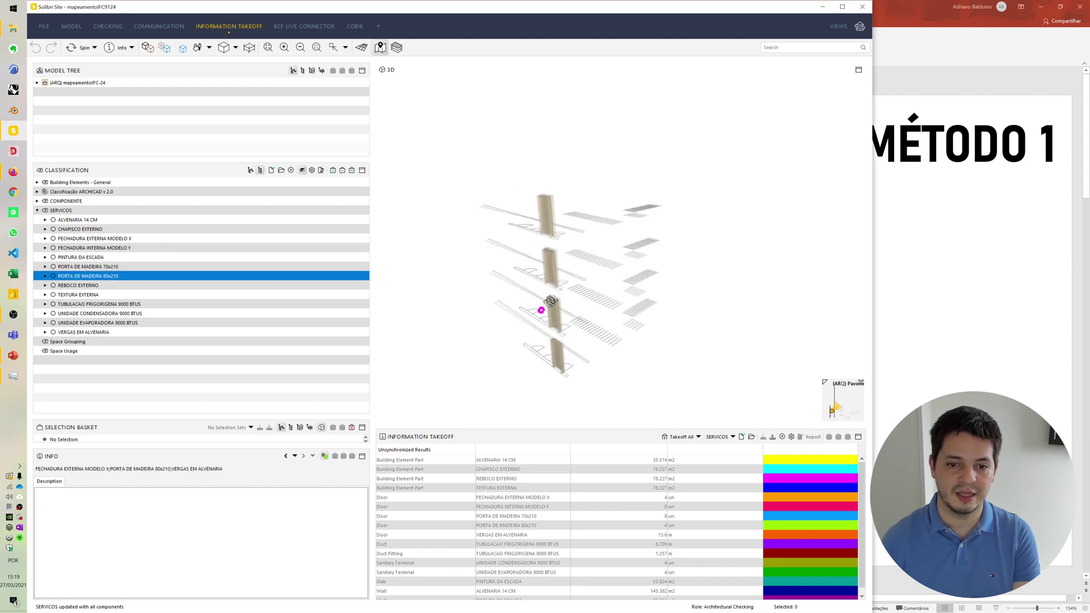
pyautogui.press('Down')
pyautogui.moveTo(421, 293); pyautogui.dragTo(506, 291)
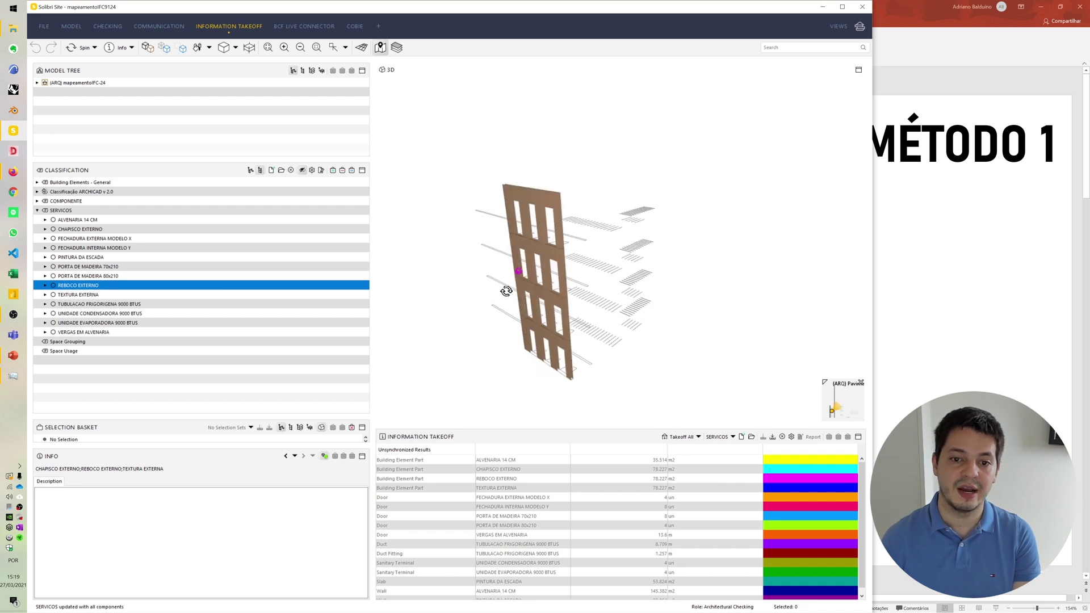
# Step: Compare the components of CHAPISCO EXTERNO and REBOCO EXTERNO, and examine those of the 9000 BTUS piping and units
pyautogui.click(145, 230)
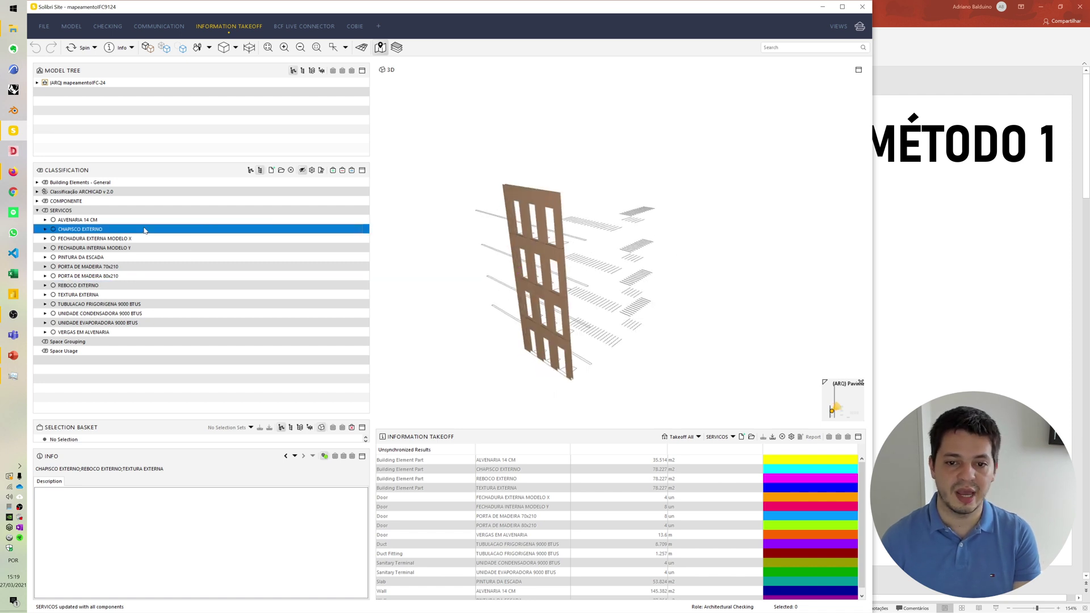
pyautogui.click(128, 287)
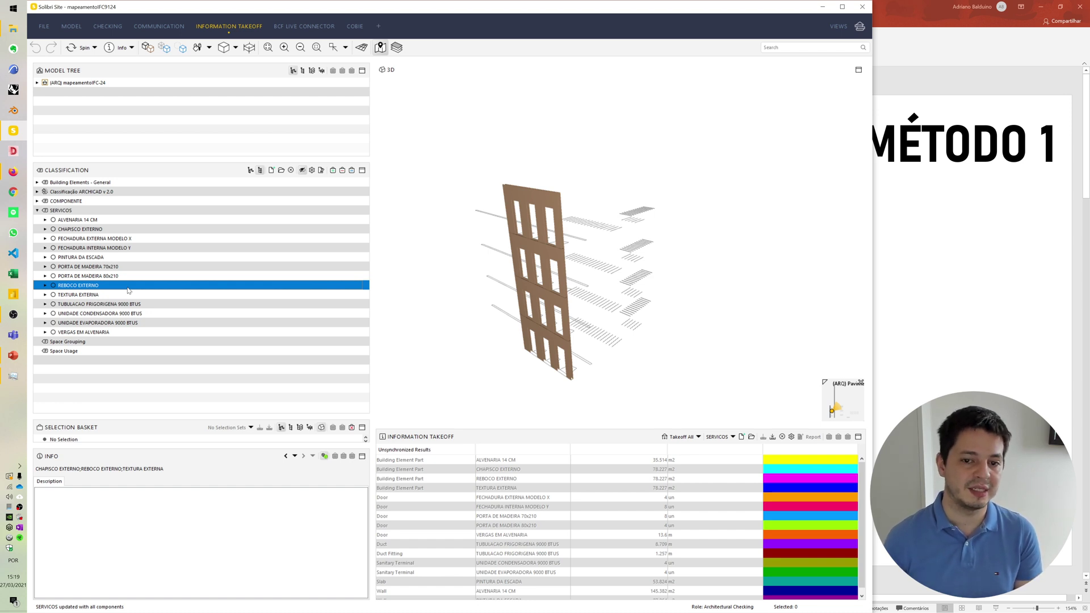
pyautogui.click(182, 304)
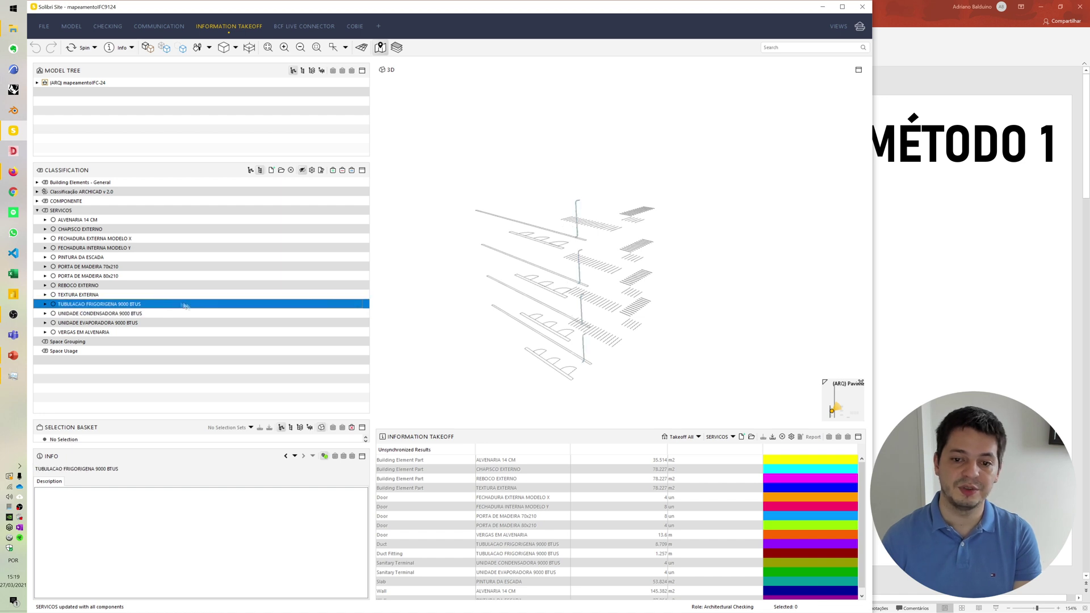
pyautogui.click(190, 312)
pyautogui.press('Down')
pyautogui.press('Up')
pyautogui.press('Up')
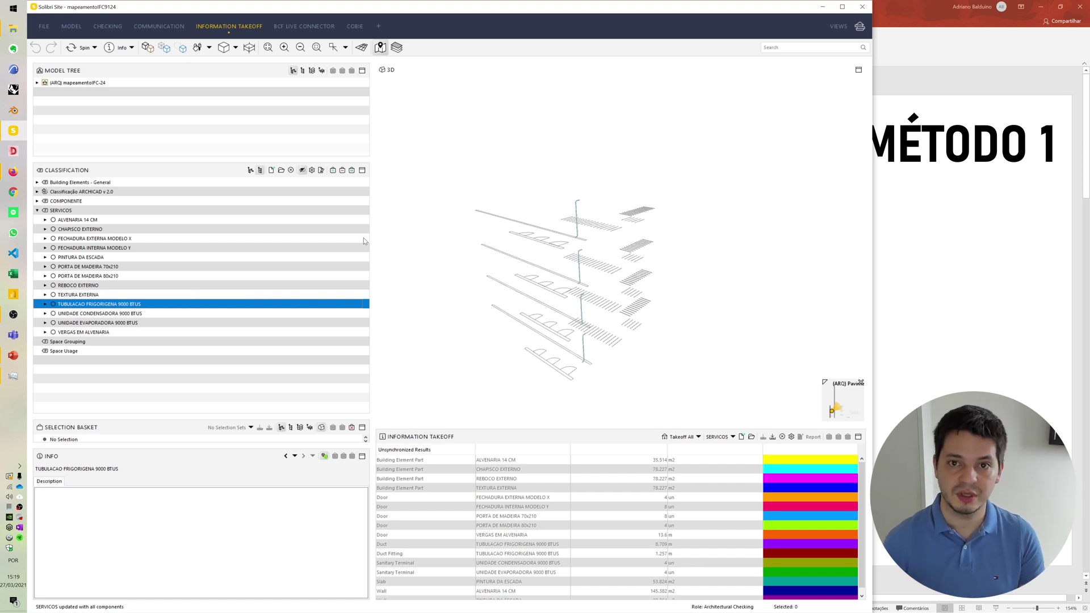
# Step: Consult the MÉTODO 1 slide in PowerPoint and start a new information takeoff definition in Solibri named PAREDES
pyautogui.hotkey('alt', 'Tab')
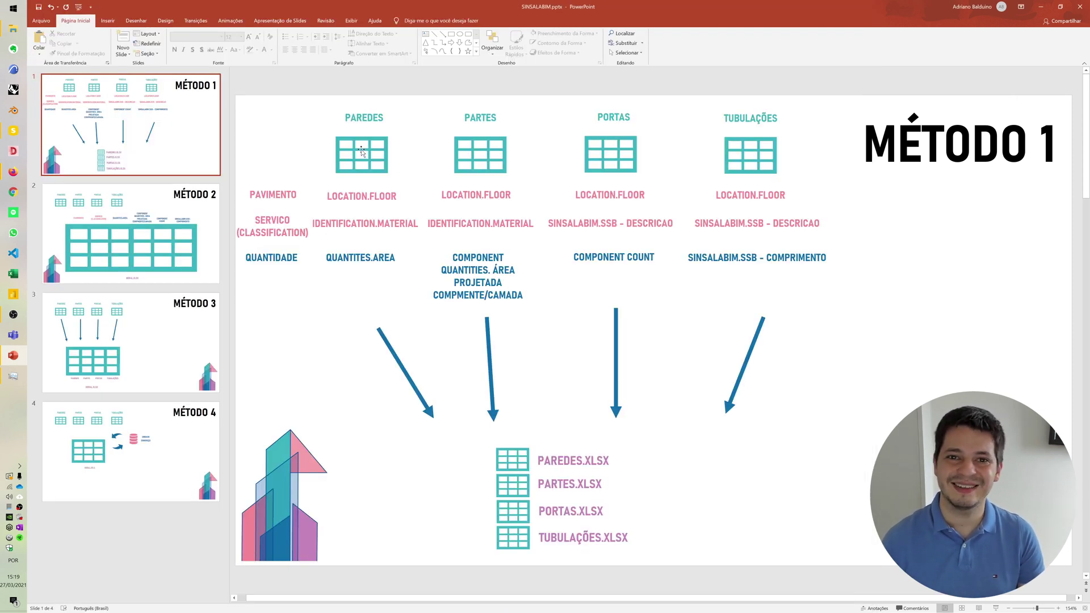
pyautogui.hotkey('alt', 'Tab')
pyautogui.click(740, 437)
pyautogui.moveTo(570, 356); pyautogui.dragTo(497, 352)
pyautogui.write('pa')
pyautogui.press('BackSpace')
pyautogui.press('BackSpace')
pyautogui.write('PAREDE')
# Step: Limit the PAREDES takeoff definition to the architectural Wall component type
pyautogui.moveTo(538, 348); pyautogui.dragTo(446, 334)
pyautogui.click(447, 335)
pyautogui.click(447, 335)
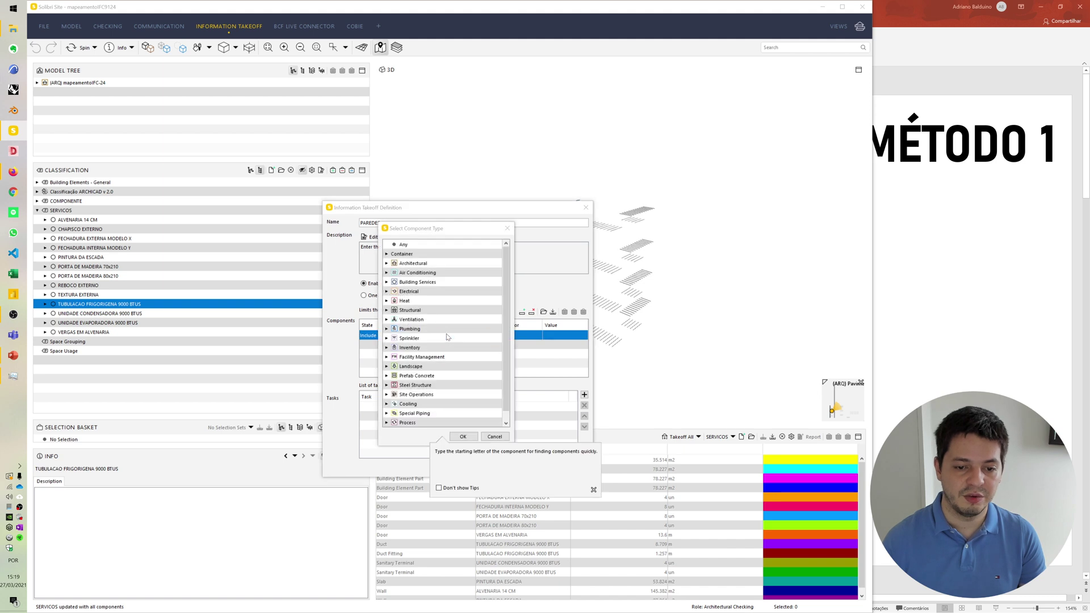
pyautogui.click(387, 263)
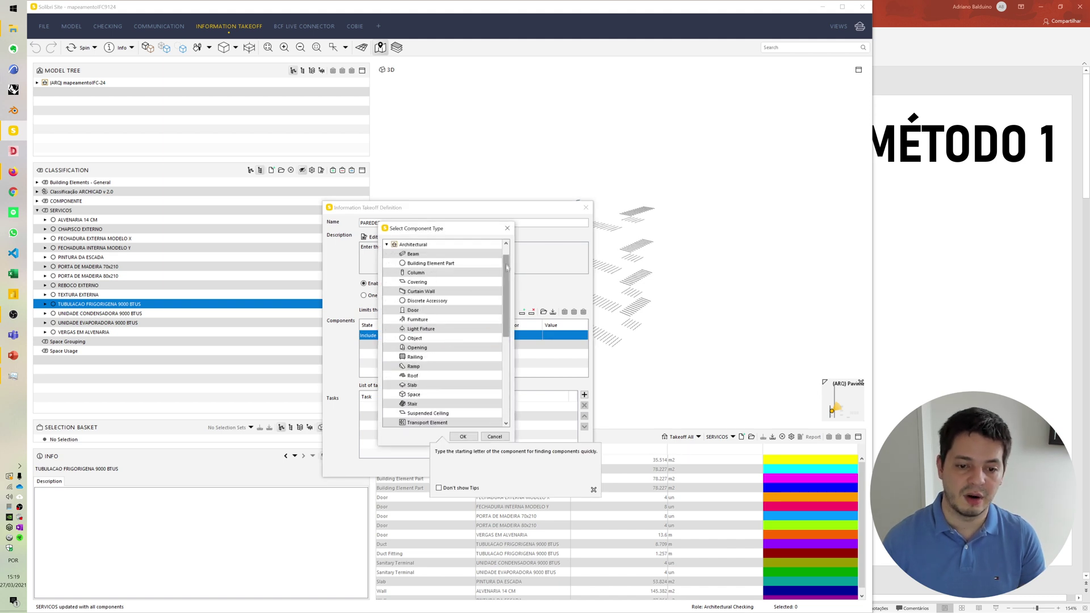
pyautogui.scroll(-2, 504, 284)
pyautogui.click(432, 391)
pyautogui.click(464, 437)
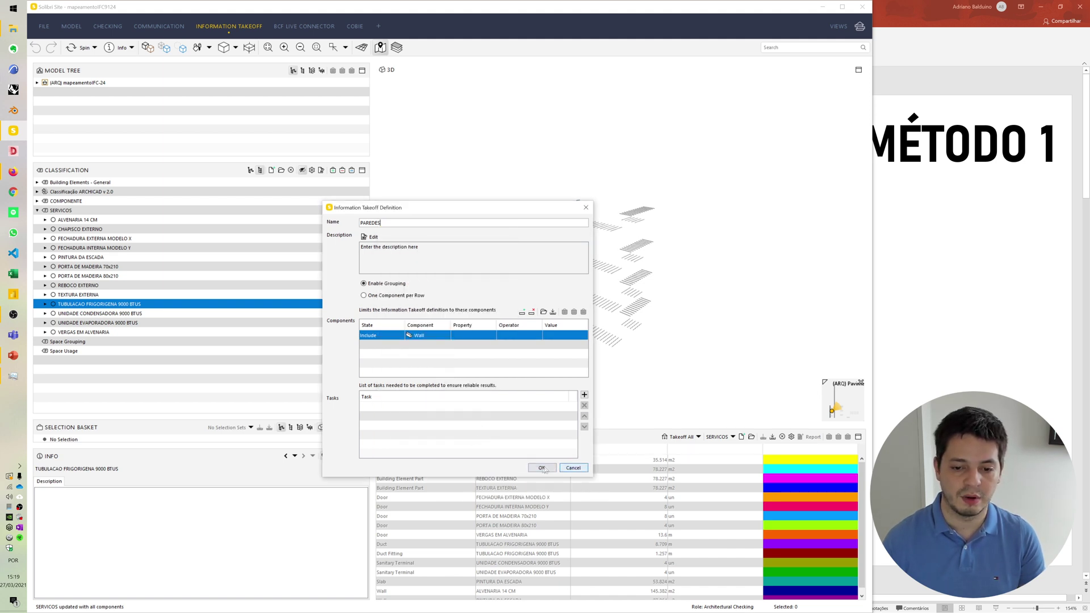
# Step: Set the property of the Wall component filter to the SERVICOS classification
pyautogui.click(491, 335)
pyautogui.click(493, 335)
pyautogui.click(403, 340)
pyautogui.click(490, 290)
pyautogui.click(485, 316)
pyautogui.click(488, 291)
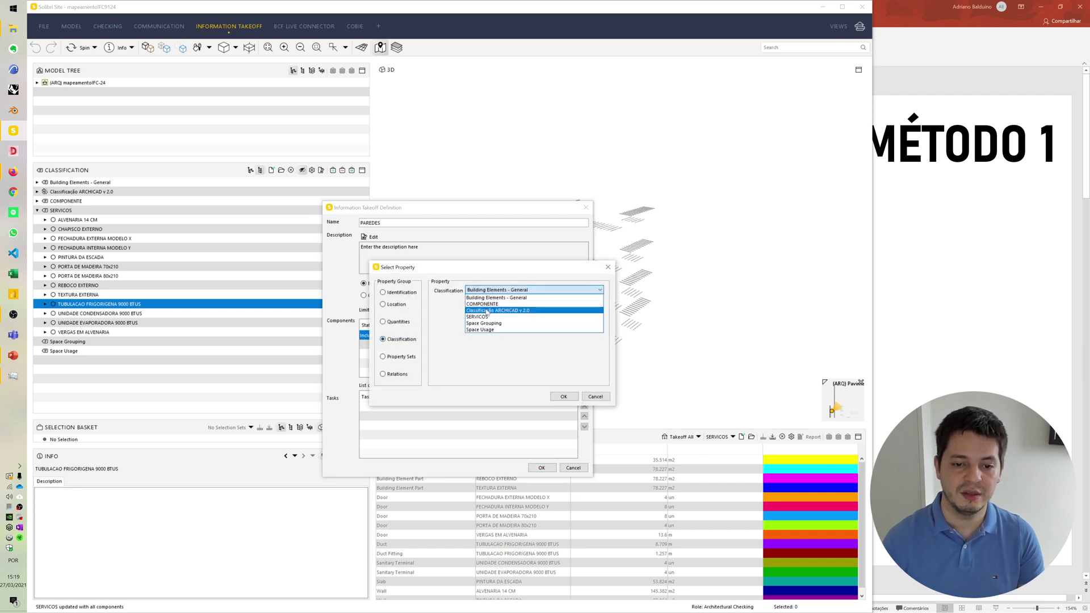
pyautogui.click(486, 321)
pyautogui.click(564, 396)
# Step: Set the Wall filter's operator to Is Defined and accept the PAREDES takeoff definition
pyautogui.click(519, 335)
pyautogui.click(519, 335)
pyautogui.click(519, 364)
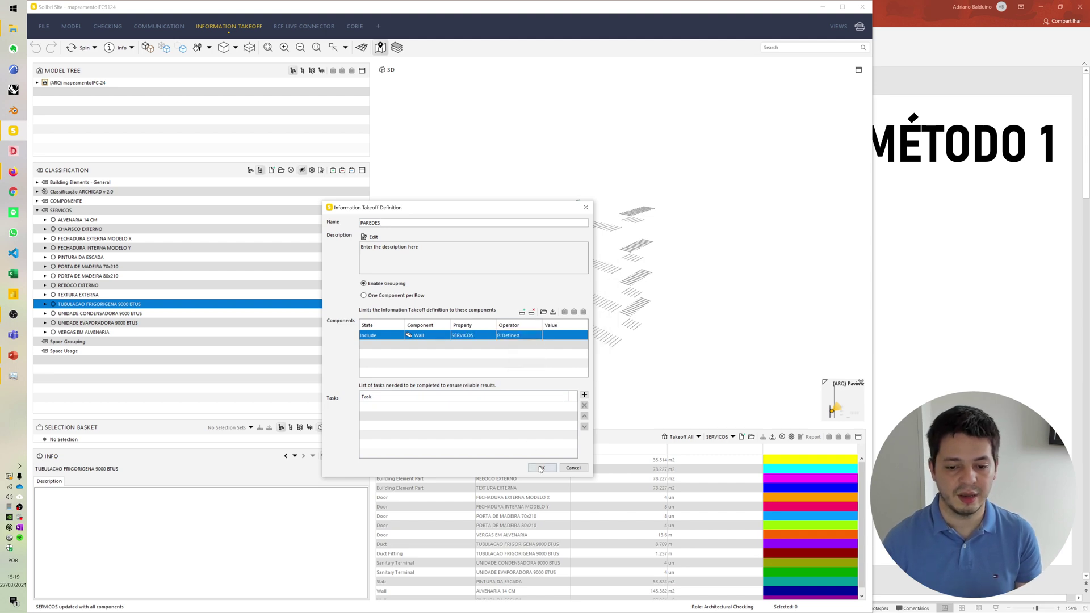
pyautogui.click(542, 467)
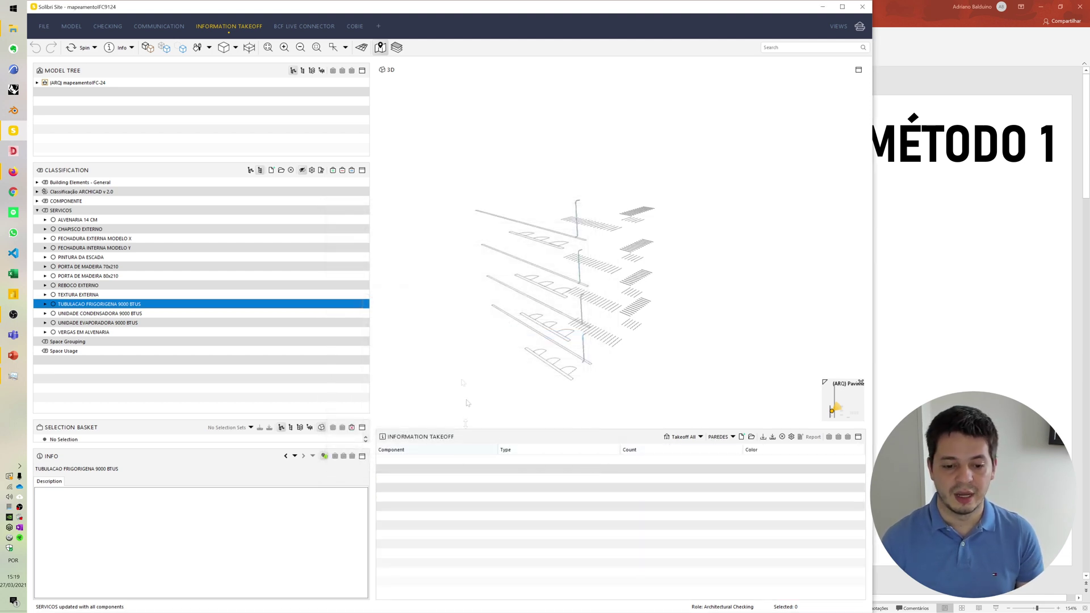
# Step: Change the takeoff's Component column to the Floor location property, following the MÉTODO 1 slide
pyautogui.click(13, 355)
pyautogui.click(13, 131)
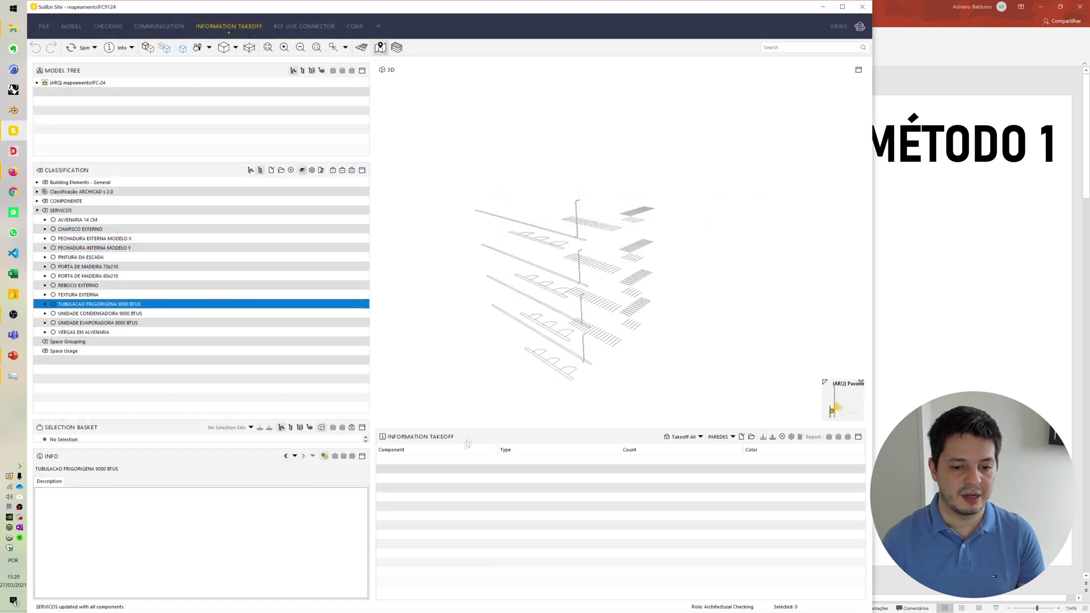
pyautogui.rightClick(444, 447)
pyautogui.click(473, 456)
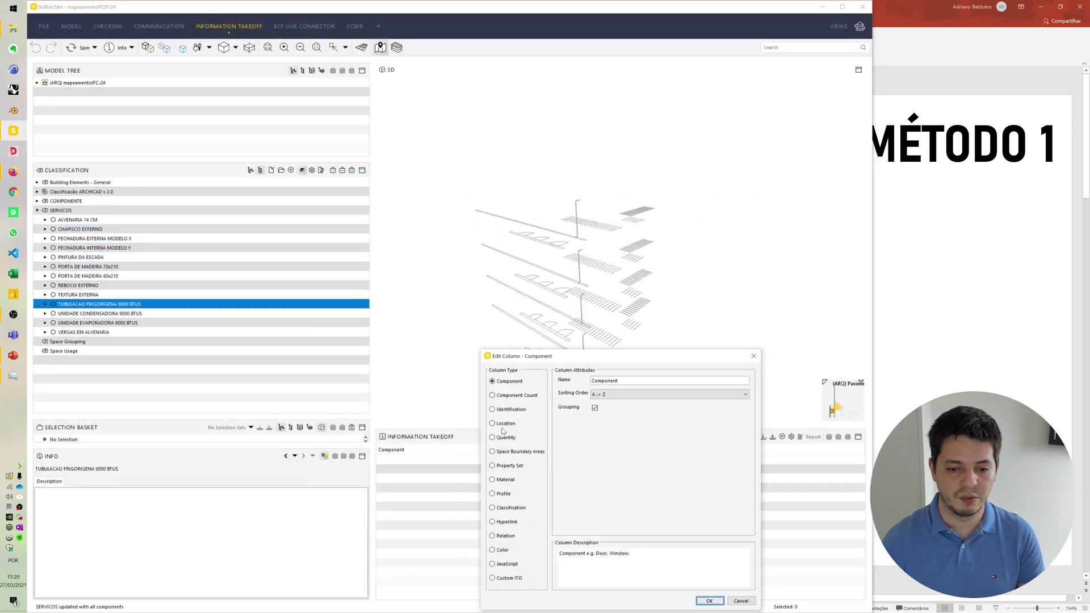
pyautogui.click(710, 601)
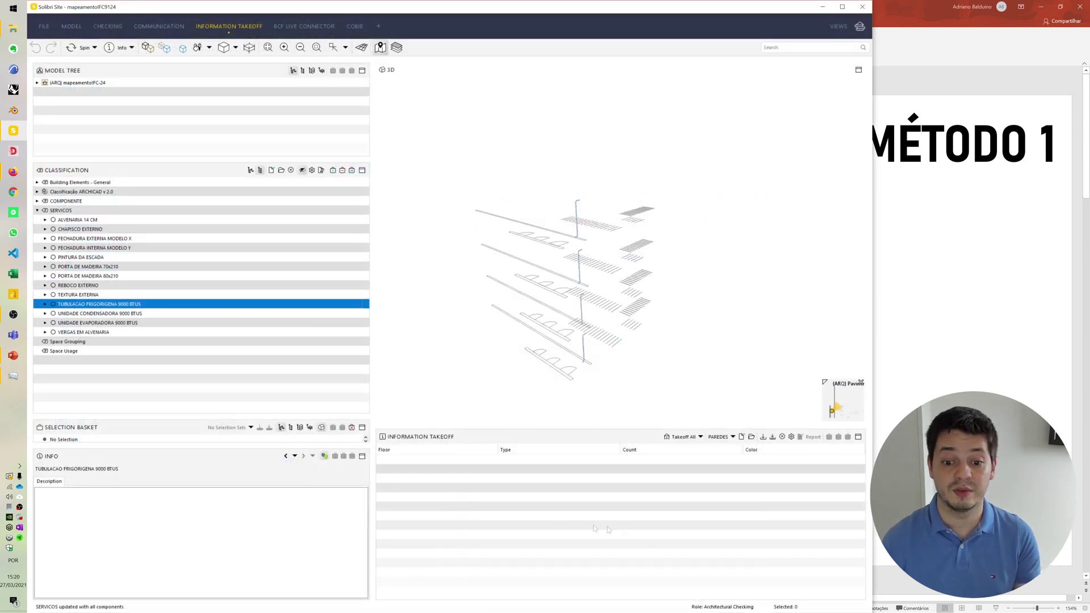
# Step: Check the slide again and change the takeoff's Type column to the Material identification property
pyautogui.hotkey('alt', 'Tab')
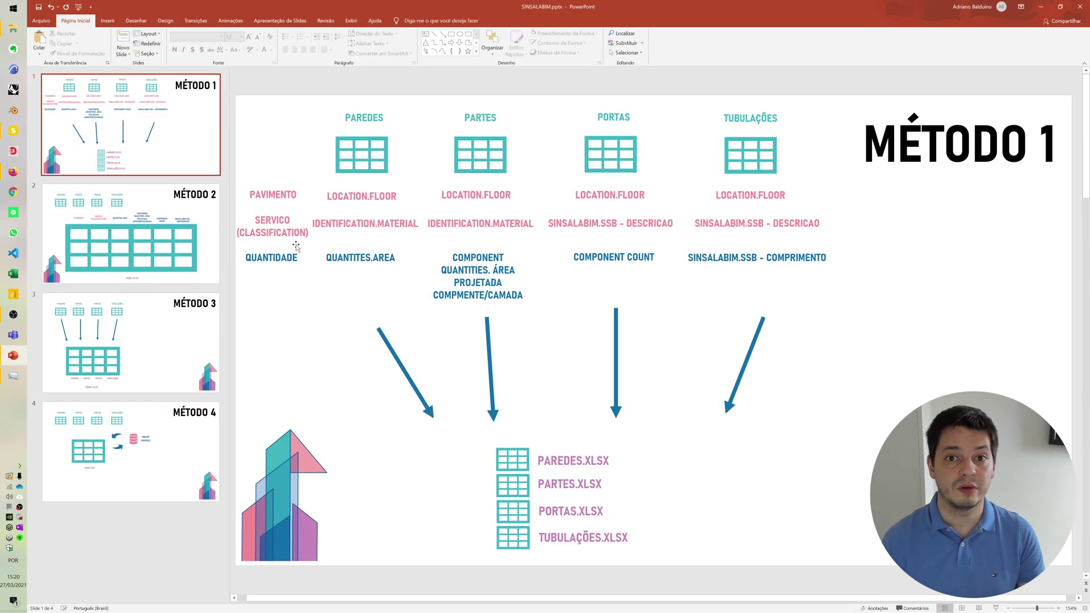
pyautogui.hotkey('alt', 'Tab')
pyautogui.rightClick(518, 449)
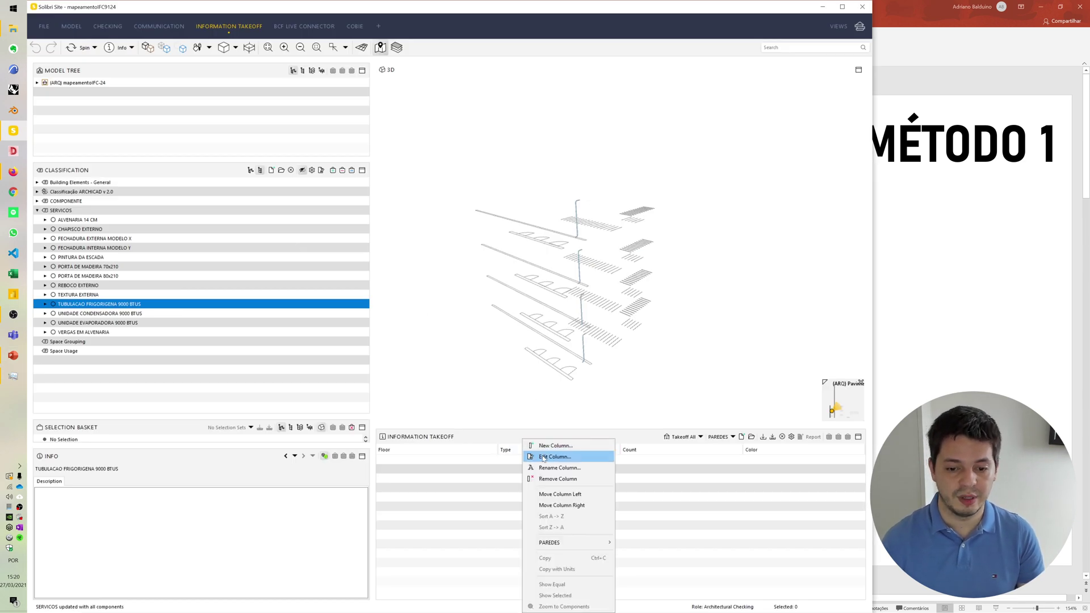
pyautogui.click(534, 456)
pyautogui.click(622, 407)
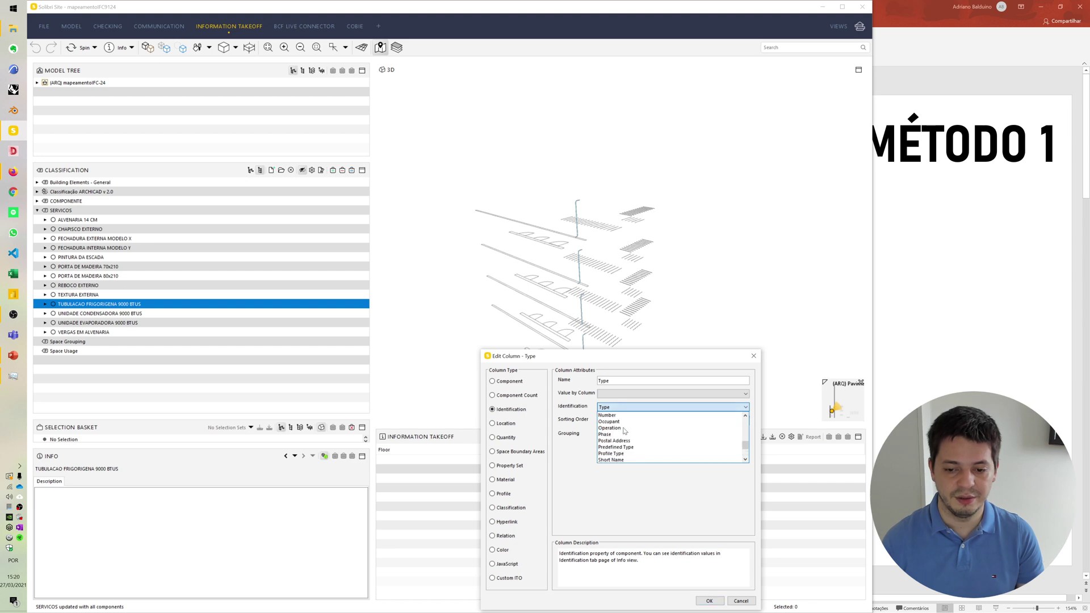
pyautogui.click(622, 429)
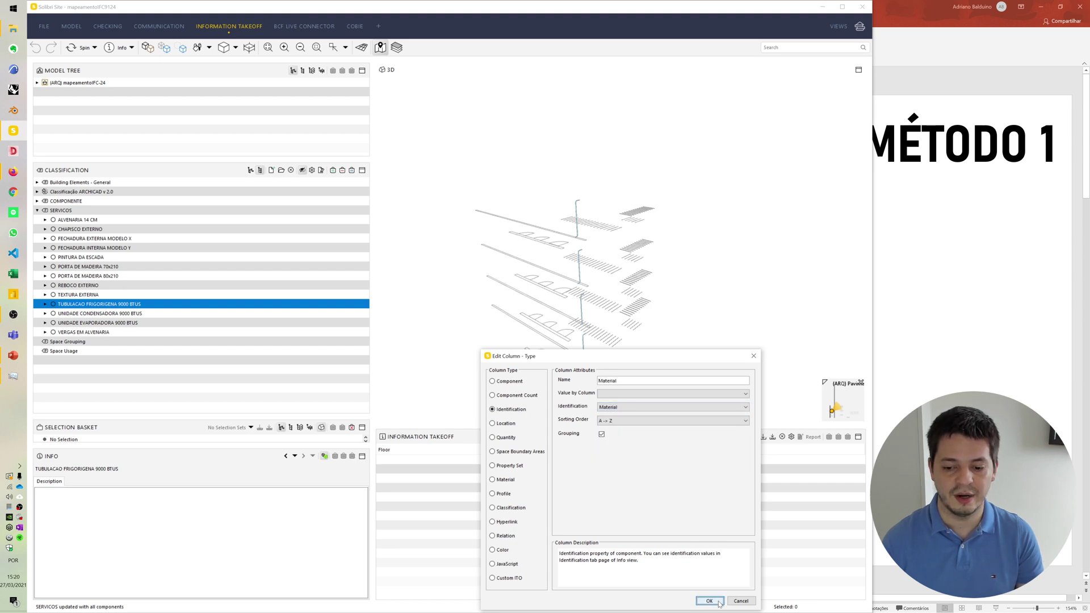
pyautogui.click(710, 601)
# Step: Change the takeoff's Material column to the SERVICOS classification, consulting the MÉTODO 1 slide in PowerPoint
pyautogui.hotkey('alt', 'Tab')
pyautogui.hotkey('alt', 'Tab')
pyautogui.rightClick(536, 449)
pyautogui.click(551, 457)
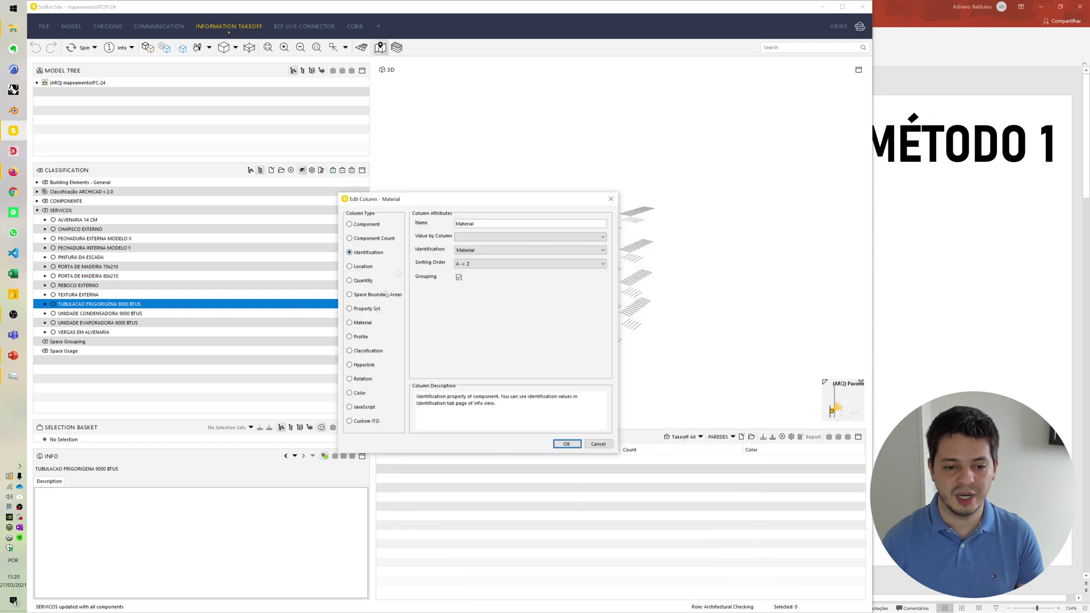
pyautogui.click(483, 250)
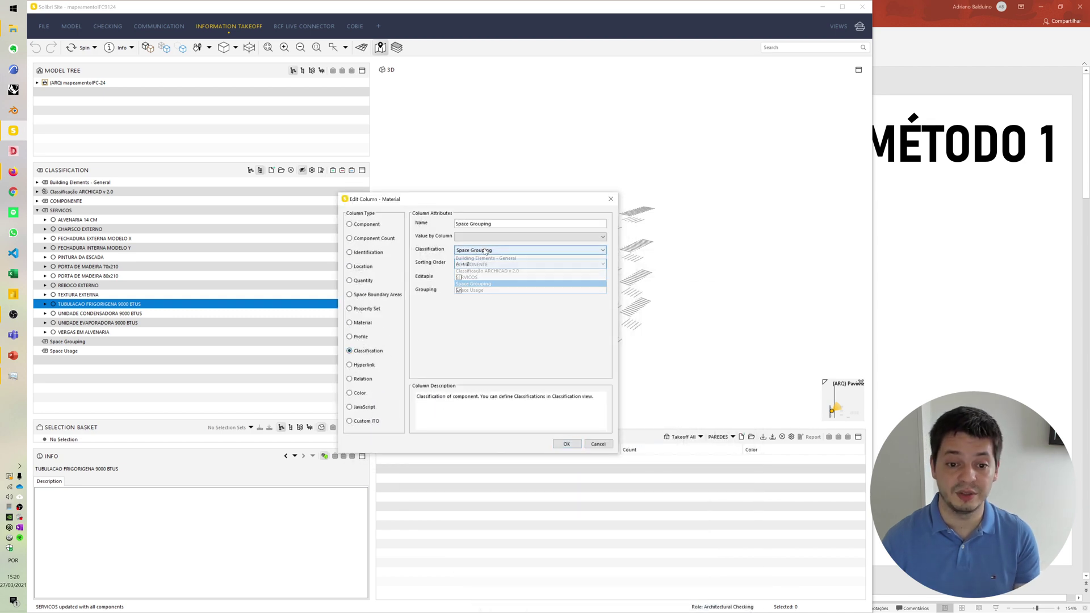
pyautogui.click(483, 277)
pyautogui.hotkey('alt', 'Tab')
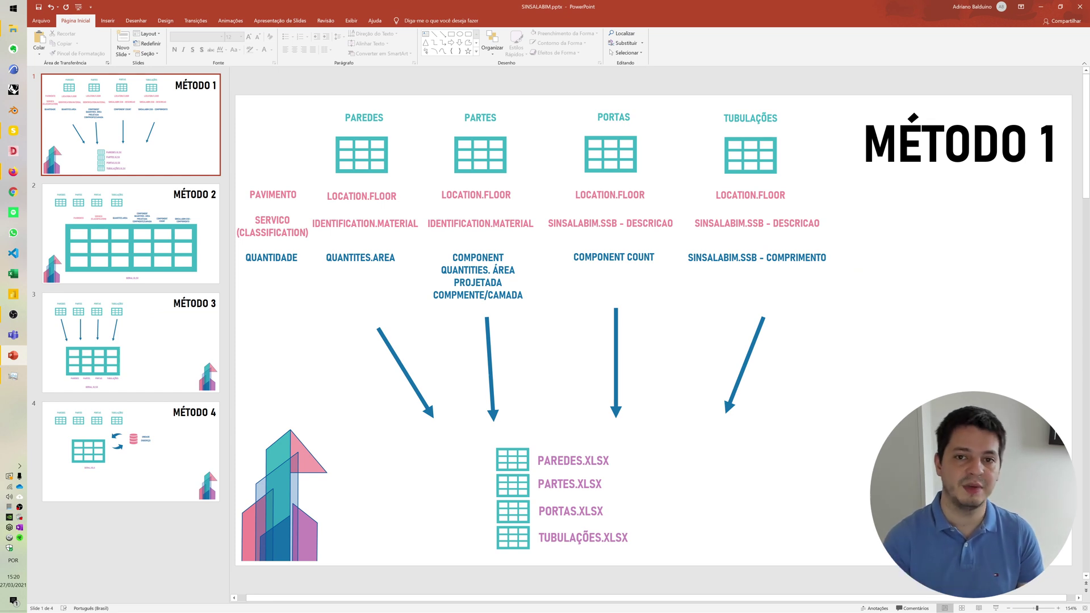
pyautogui.hotkey('alt', 'Tab')
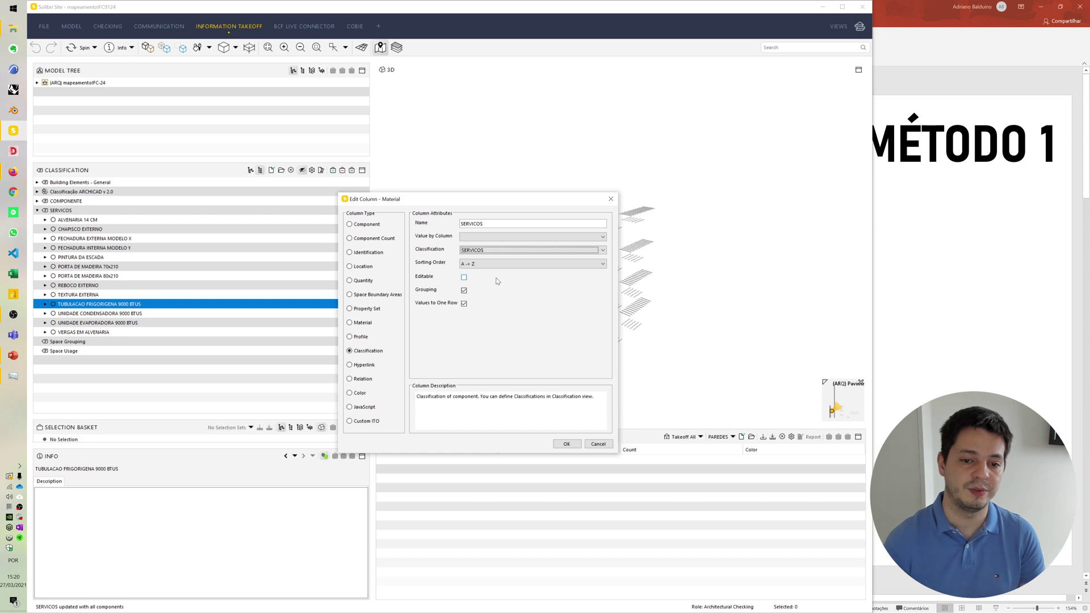
pyautogui.click(573, 445)
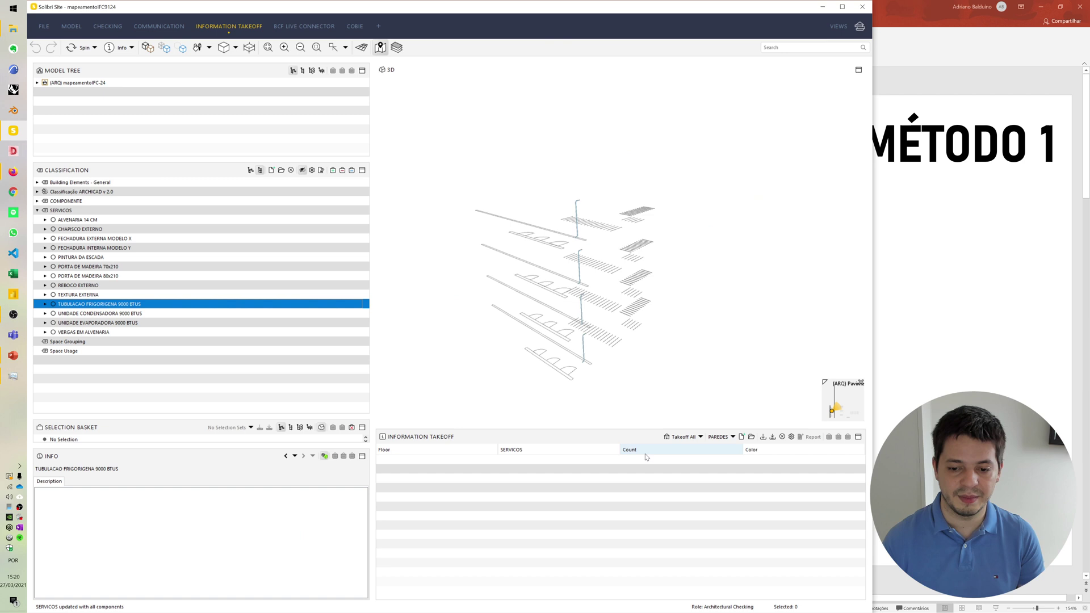
# Step: Change the PAREDES takeoff's Count column to the Area quantity with the Sum function
pyautogui.rightClick(646, 457)
pyautogui.click(663, 464)
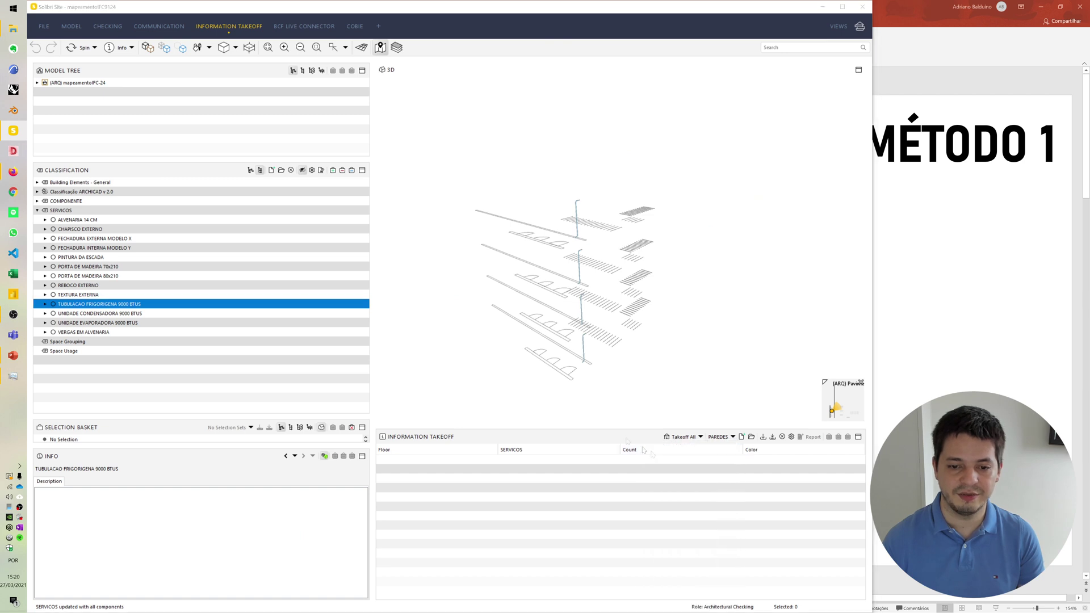
pyautogui.click(506, 438)
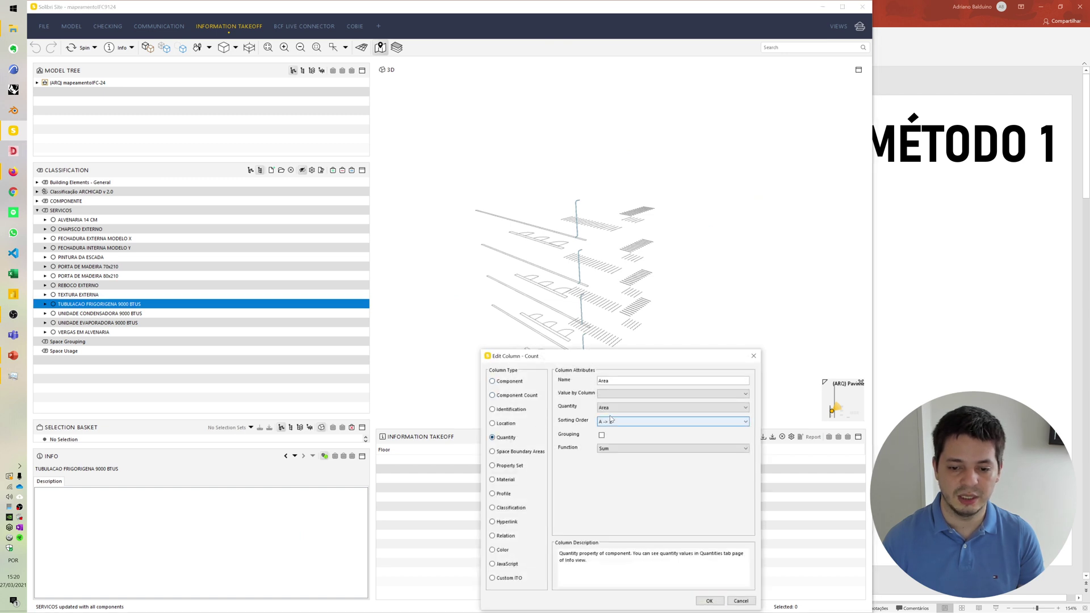
pyautogui.click(710, 600)
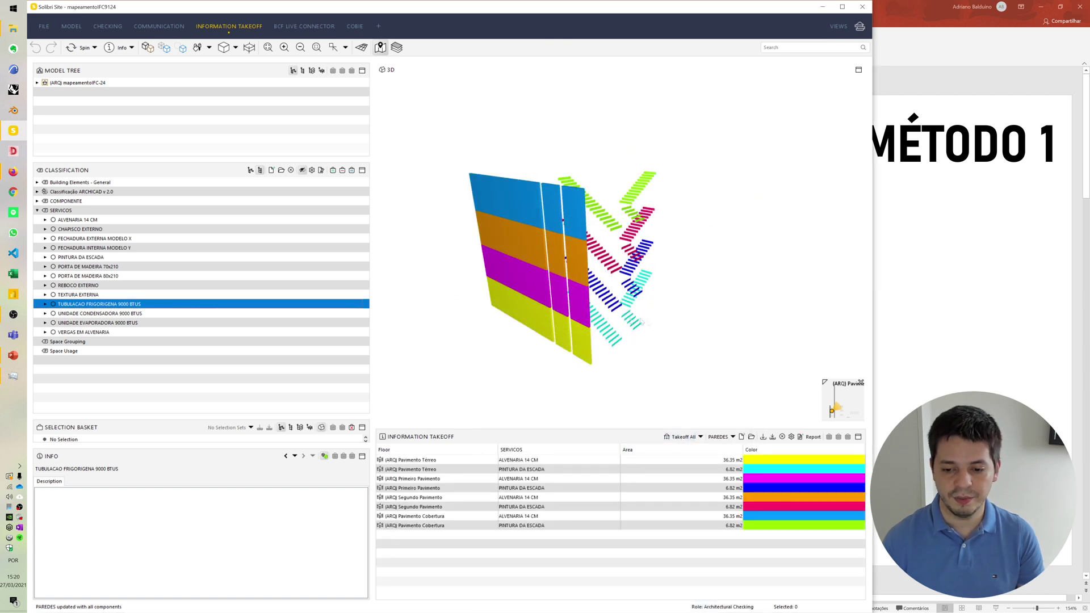
# Step: Step through the PAREDES takeoff rows from the ground floor's ALVENARIA 14 CM entry to inspect each group's components in 3D
pyautogui.click(514, 460)
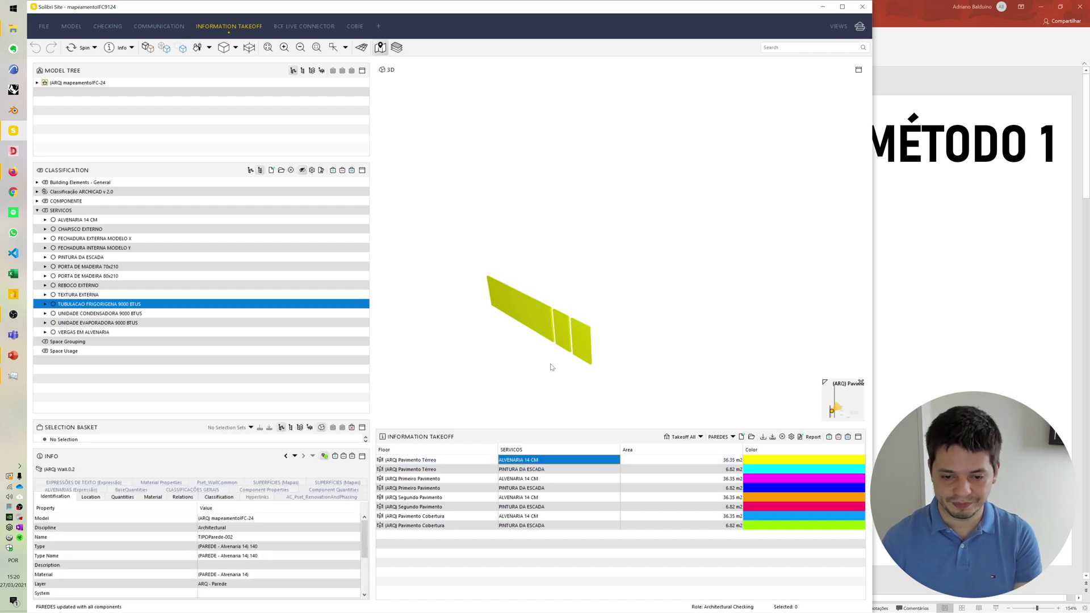
pyautogui.press('Down')
pyautogui.press('Down')
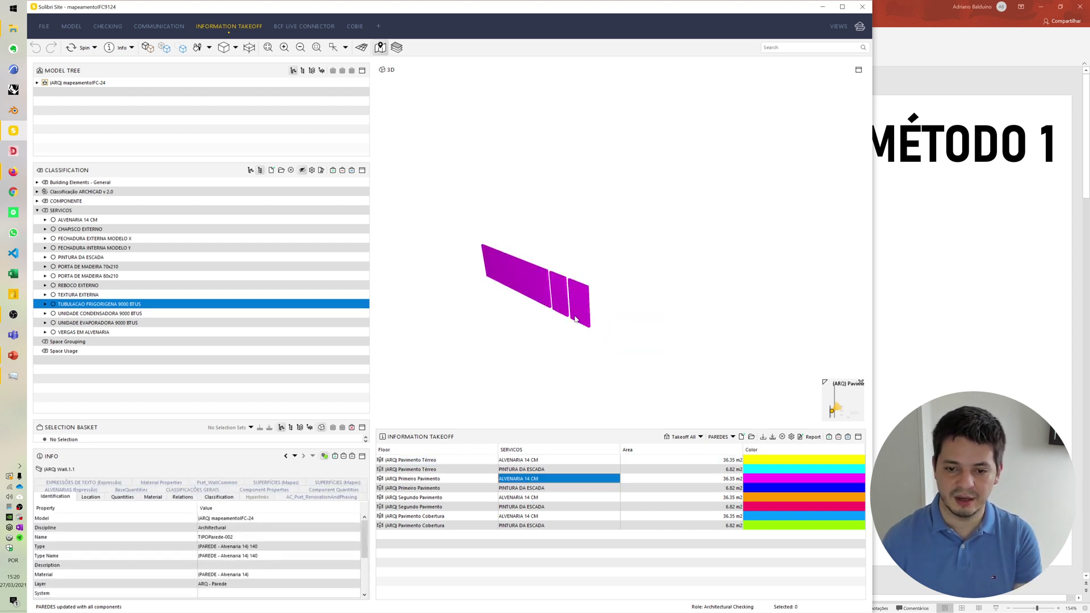
pyautogui.press('Down')
pyautogui.press('Down')
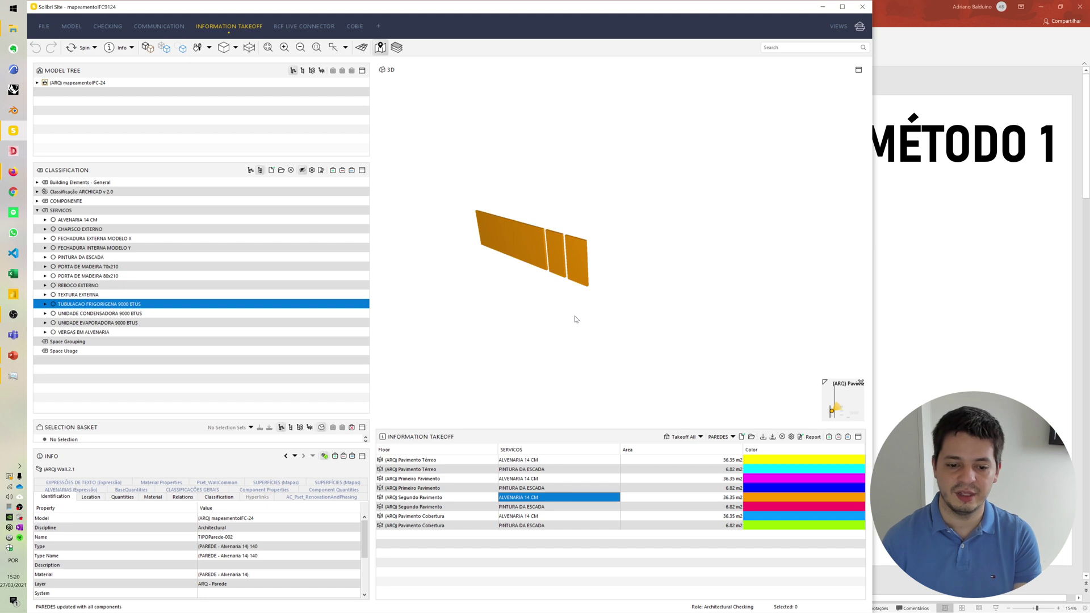
pyautogui.press('Down')
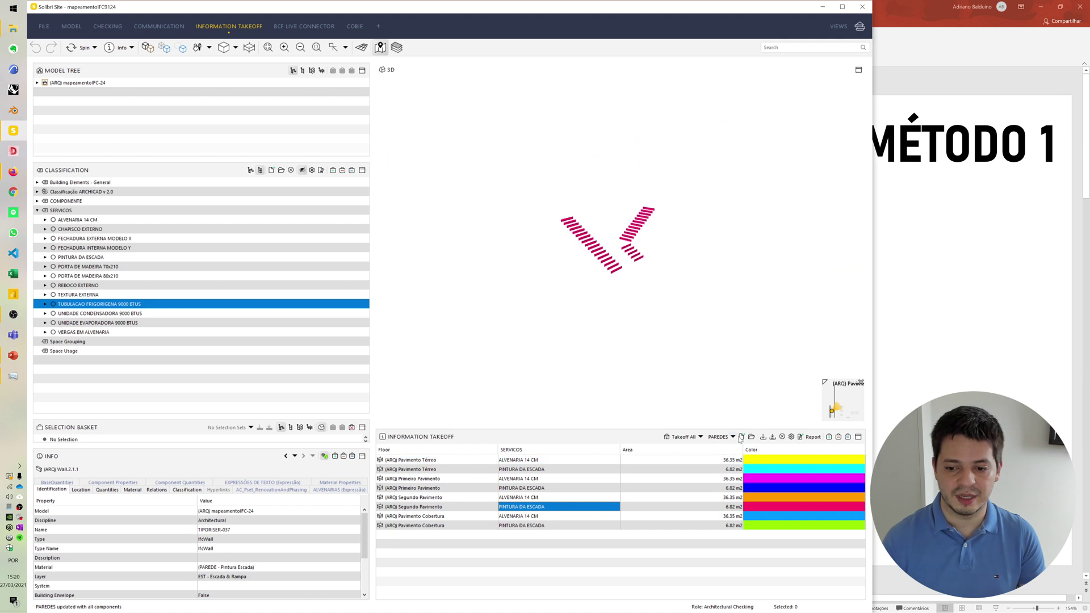
# Step: Create a takeoff definition named PARTES and limit its components to the architectural Building Element Part type
pyautogui.click(742, 436)
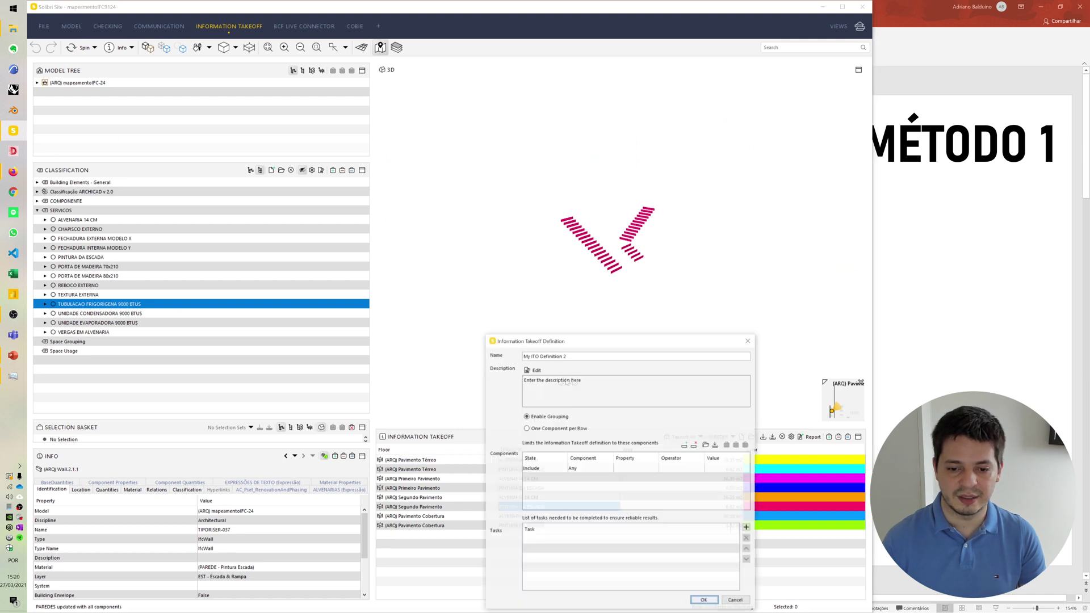
pyautogui.write('PARA')
pyautogui.press('BackSpace')
pyautogui.write('TES')
pyautogui.doubleClick(514, 387)
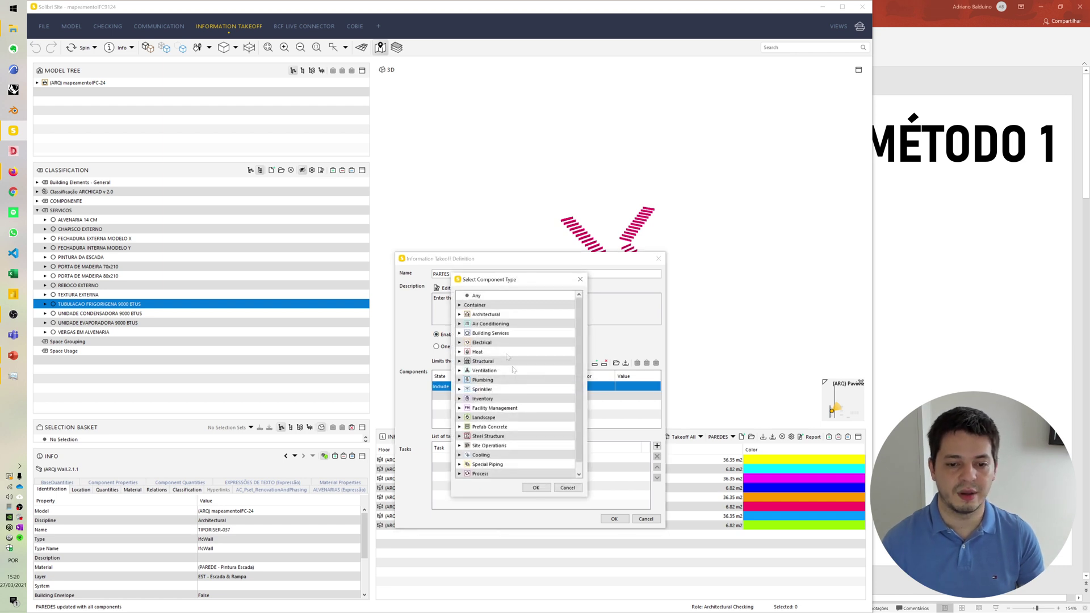
pyautogui.click(460, 314)
pyautogui.click(483, 323)
pyautogui.click(535, 488)
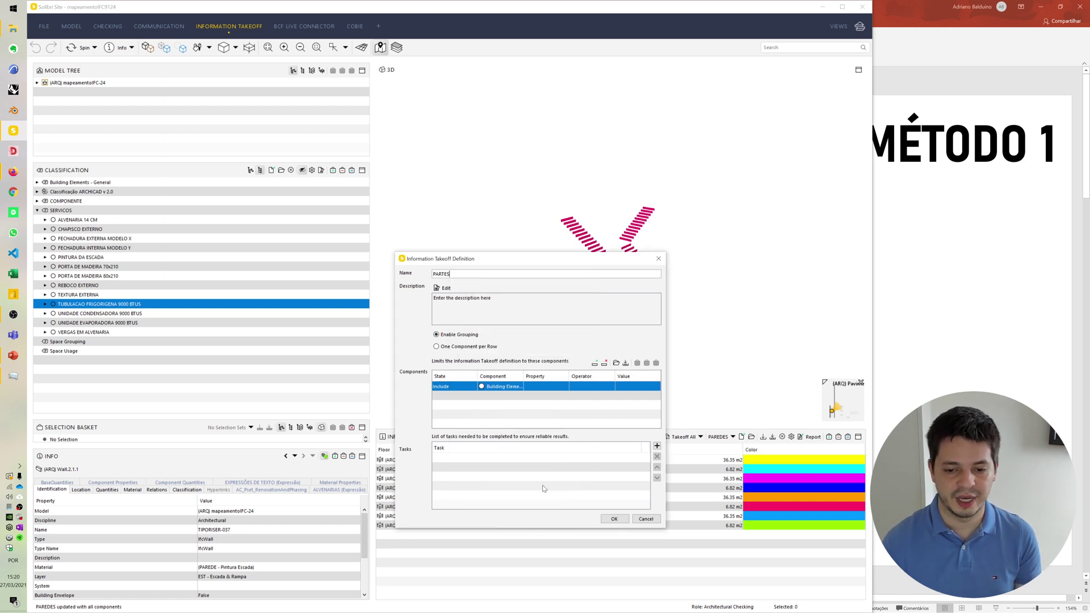
# Step: Restrict the PARTES filter to components whose SERVICOS classification Is Defined, accept the definition and take off all components
pyautogui.doubleClick(546, 387)
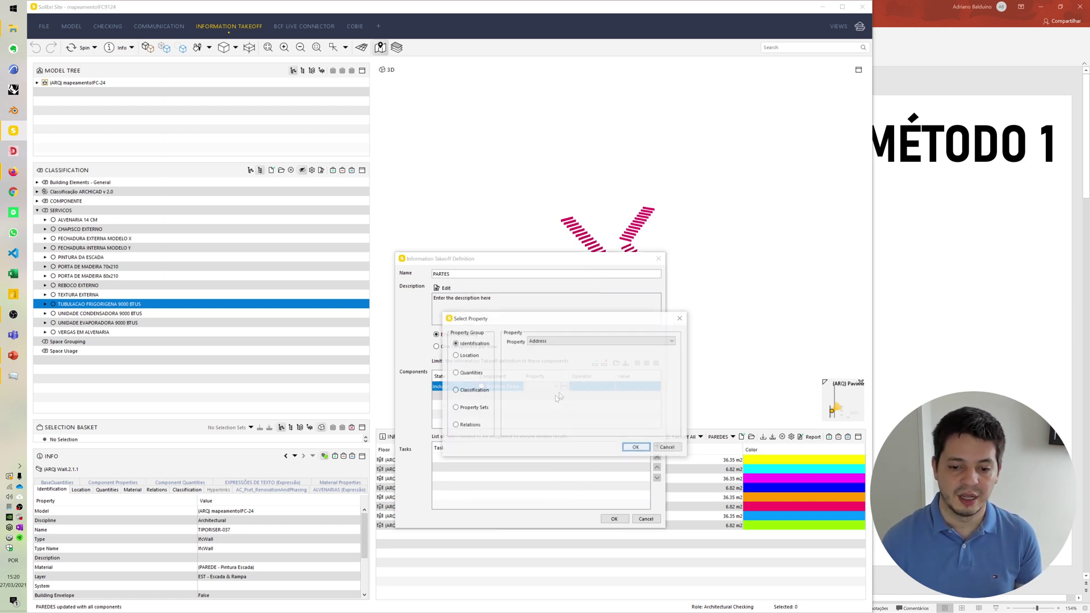
pyautogui.click(456, 390)
pyautogui.click(591, 341)
pyautogui.click(565, 368)
pyautogui.click(637, 448)
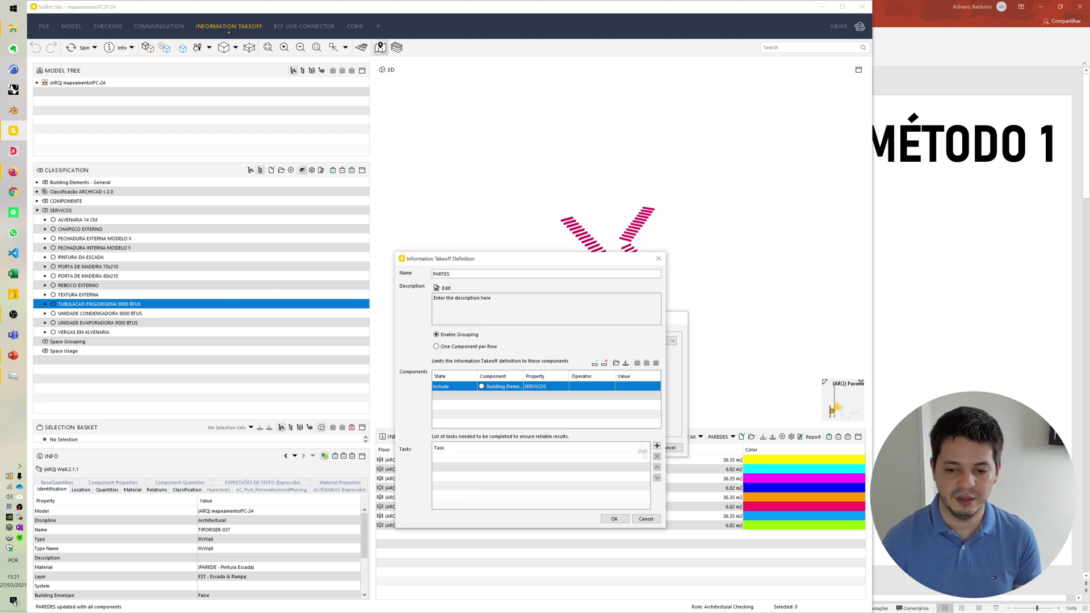
pyautogui.click(584, 388)
pyautogui.click(585, 433)
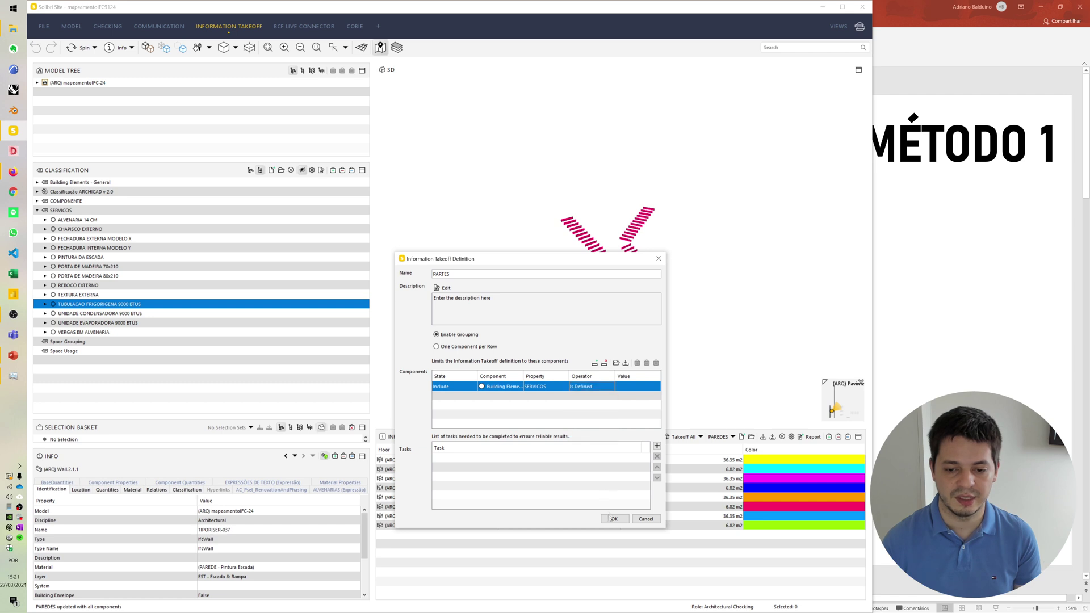
pyautogui.click(614, 518)
pyautogui.click(686, 437)
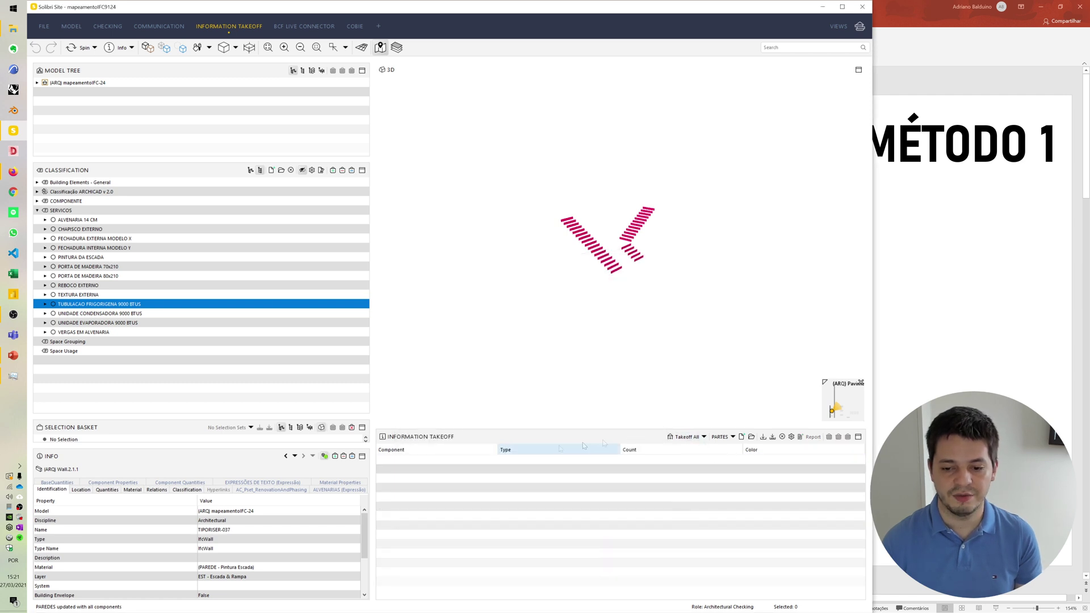
# Step: Change the PARTES takeoff's Component column to the Floor location property
pyautogui.rightClick(465, 458)
pyautogui.click(471, 457)
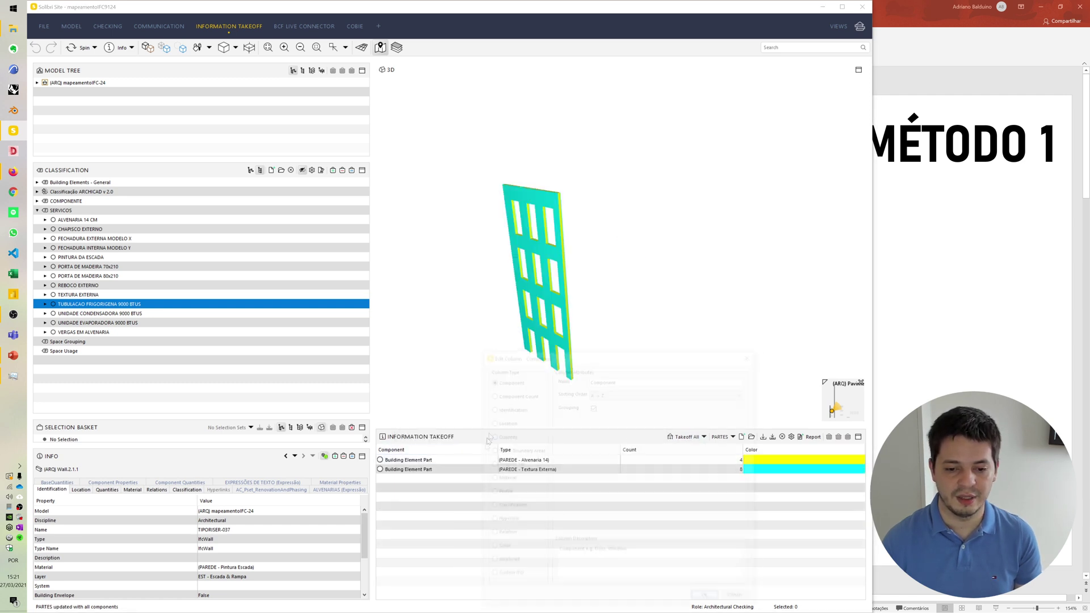
pyautogui.click(505, 424)
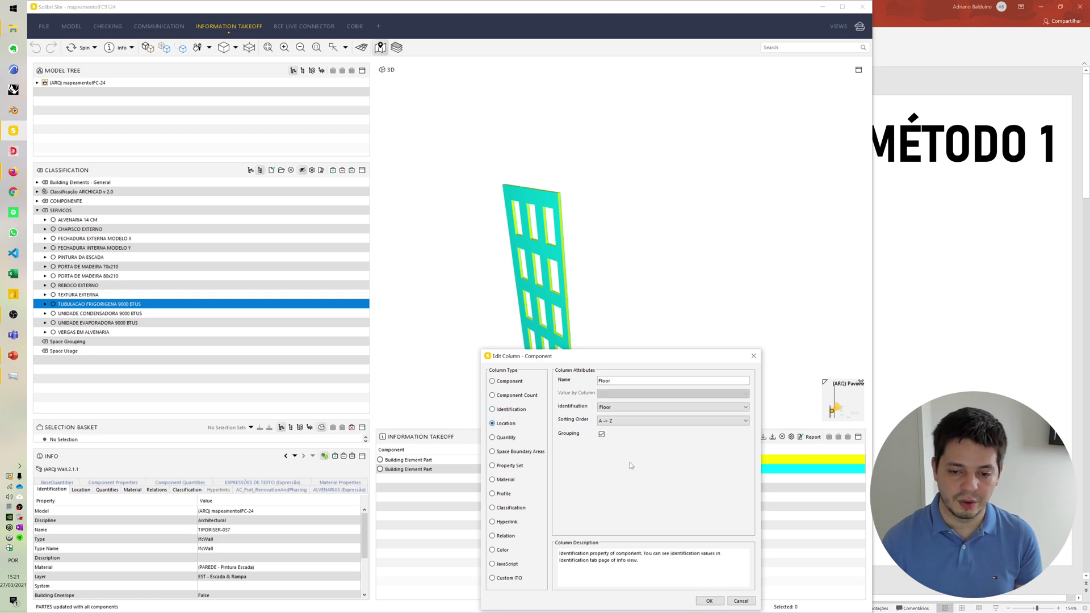
pyautogui.click(710, 601)
# Step: Change the PARTES takeoff's Type column to the SERVICOS classification
pyautogui.rightClick(541, 442)
pyautogui.click(559, 455)
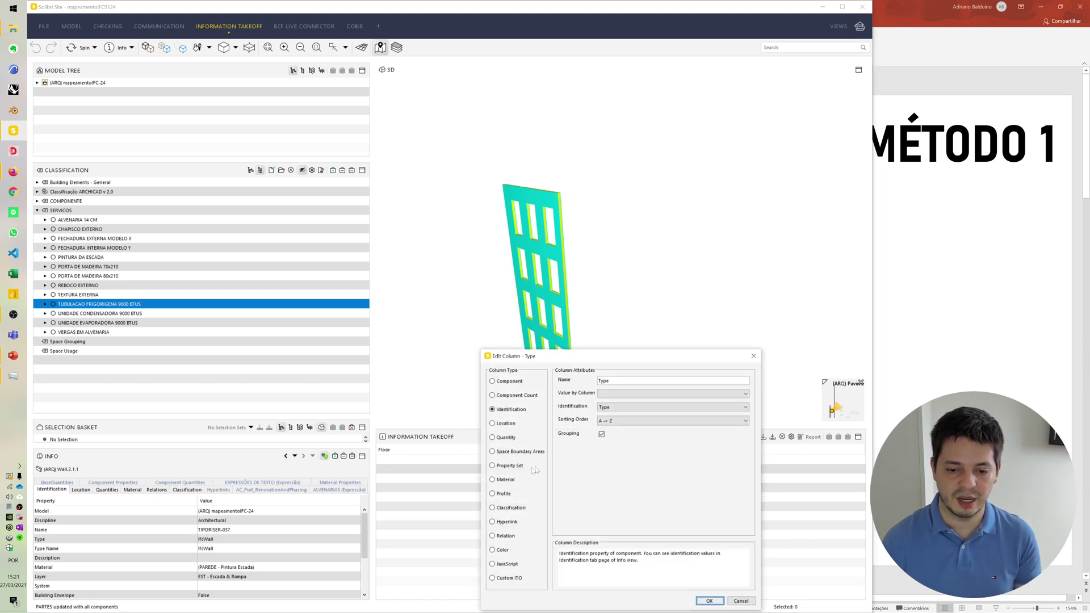
pyautogui.click(493, 508)
pyautogui.click(676, 407)
pyautogui.click(625, 435)
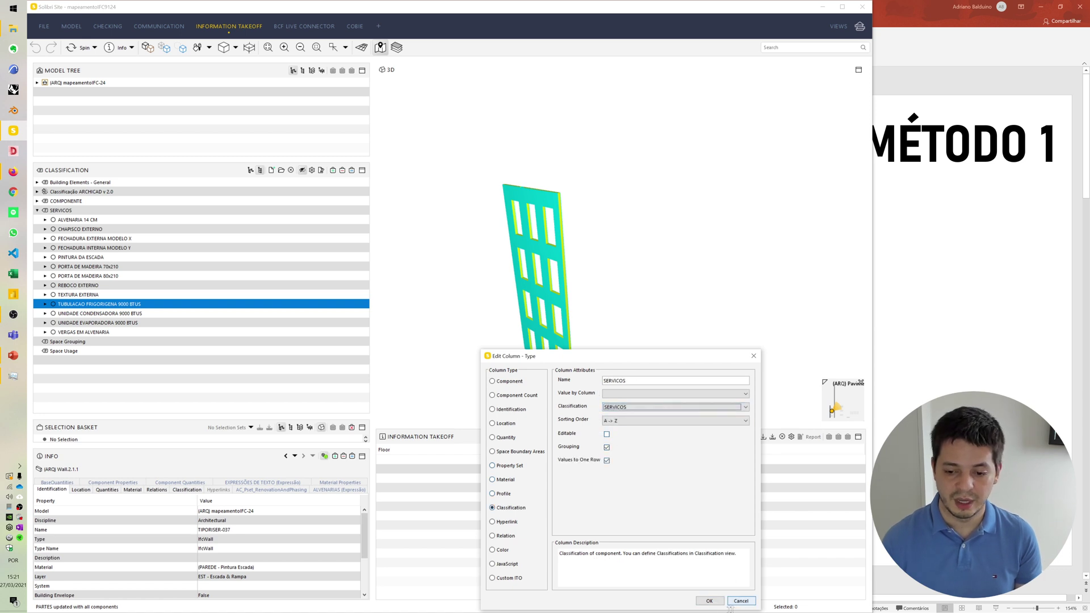
pyautogui.click(710, 601)
# Step: Change the PARTES takeoff's Count column to the Área Projetada Componente/Camada property from the Component Quantities property set
pyautogui.rightClick(653, 448)
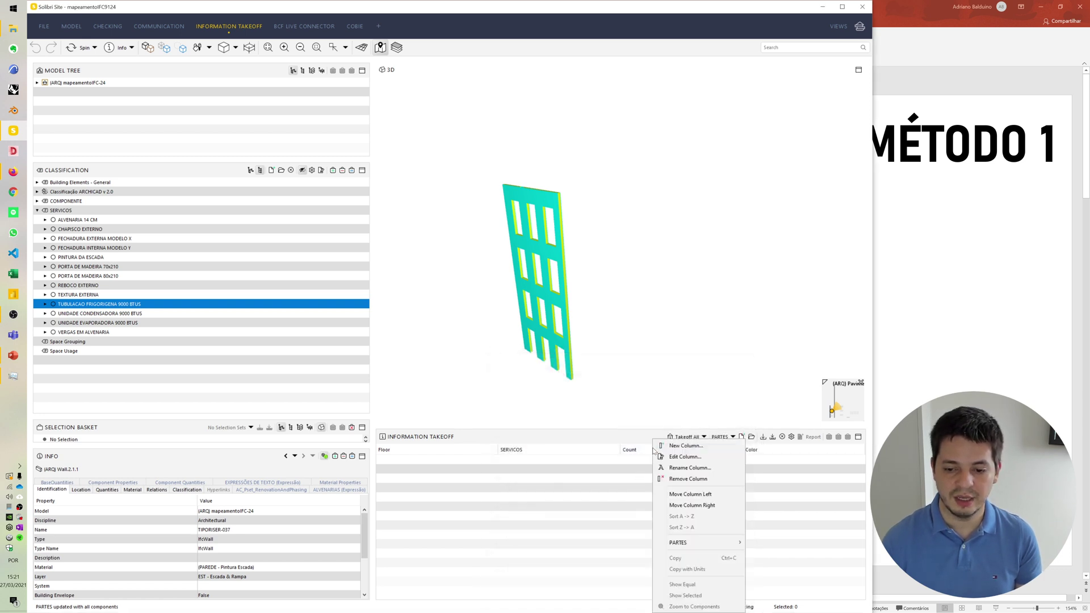
pyautogui.click(670, 457)
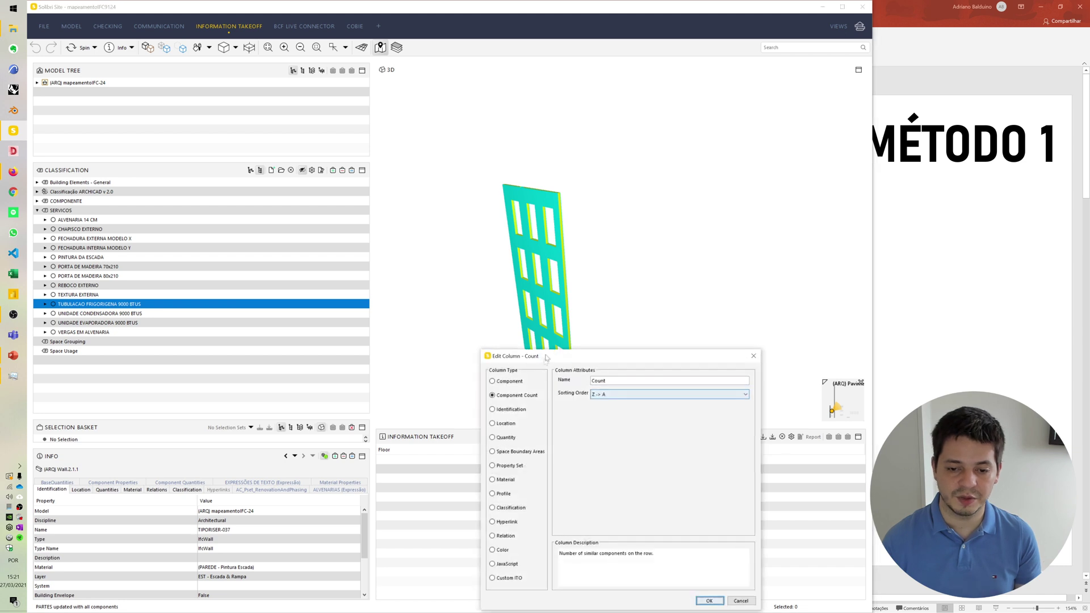
pyautogui.moveTo(534, 365); pyautogui.dragTo(406, 254)
pyautogui.click(384, 356)
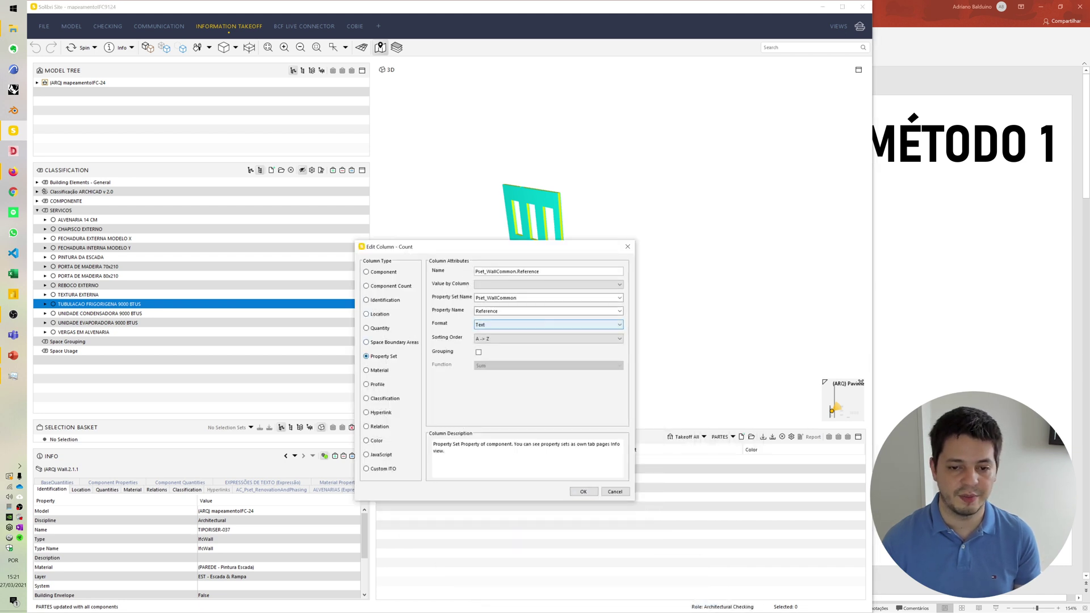
pyautogui.click(568, 297)
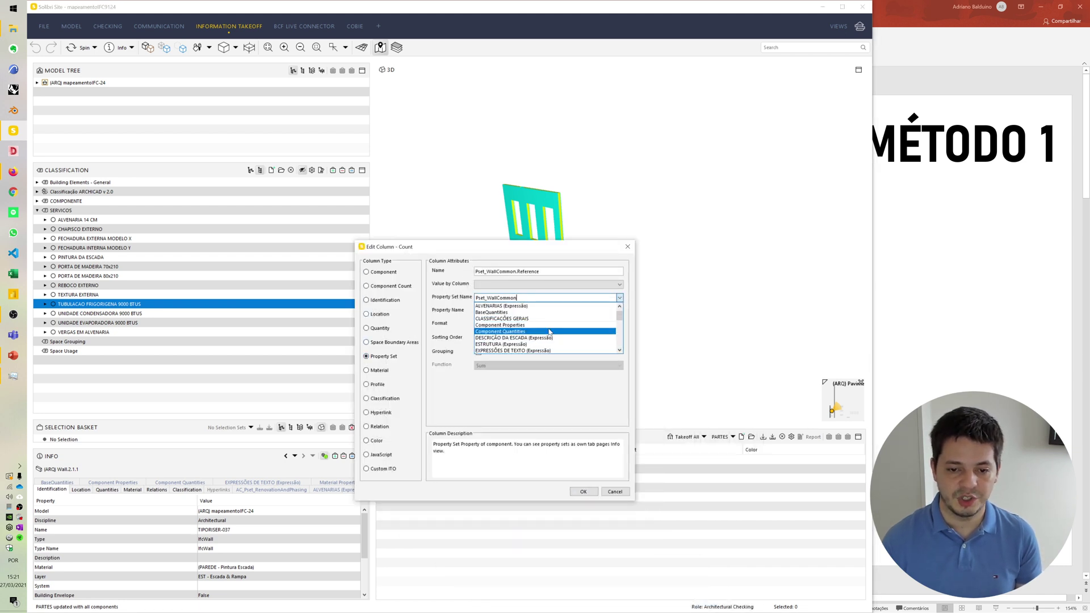
pyautogui.click(550, 332)
pyautogui.click(619, 311)
pyautogui.scroll(-2, 605, 330)
pyautogui.click(576, 358)
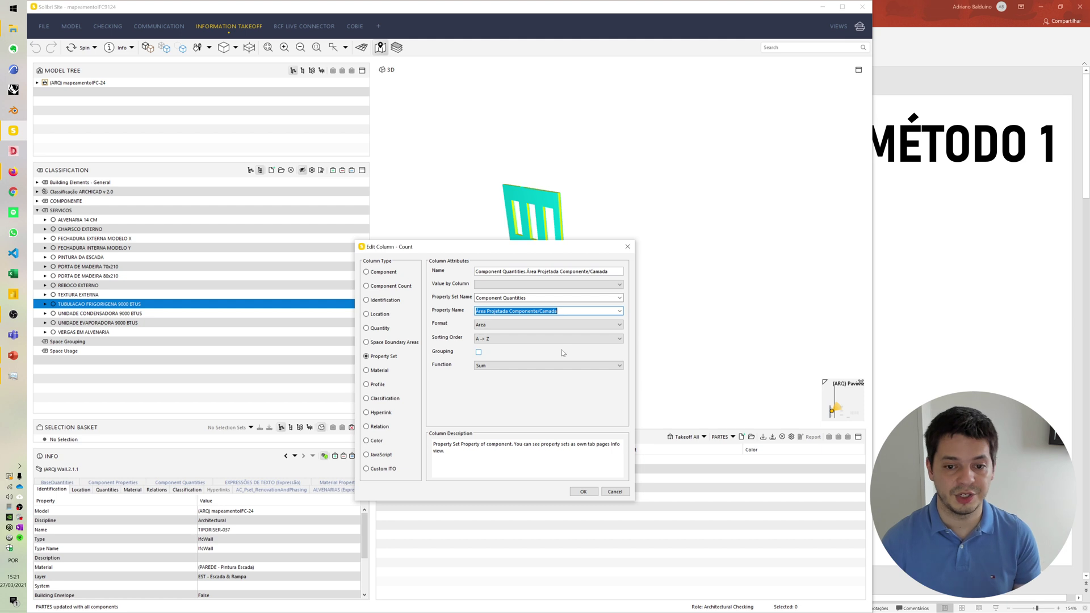
pyautogui.click(583, 492)
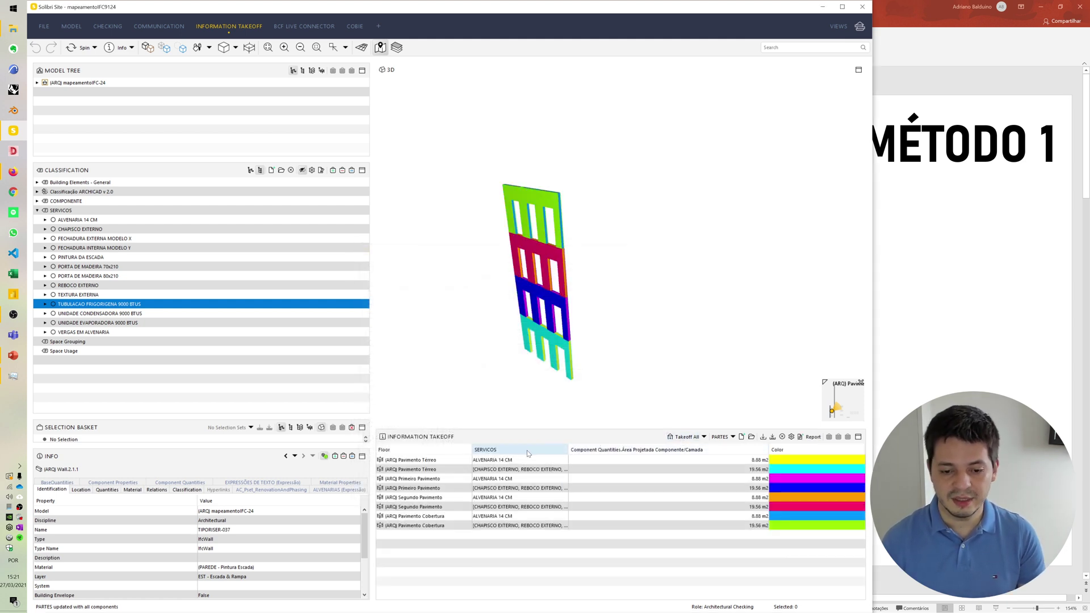
# Step: Widen the SERVICOS column and disable Values to One Row so each service gets its own row
pyautogui.moveTo(569, 449); pyautogui.dragTo(624, 444)
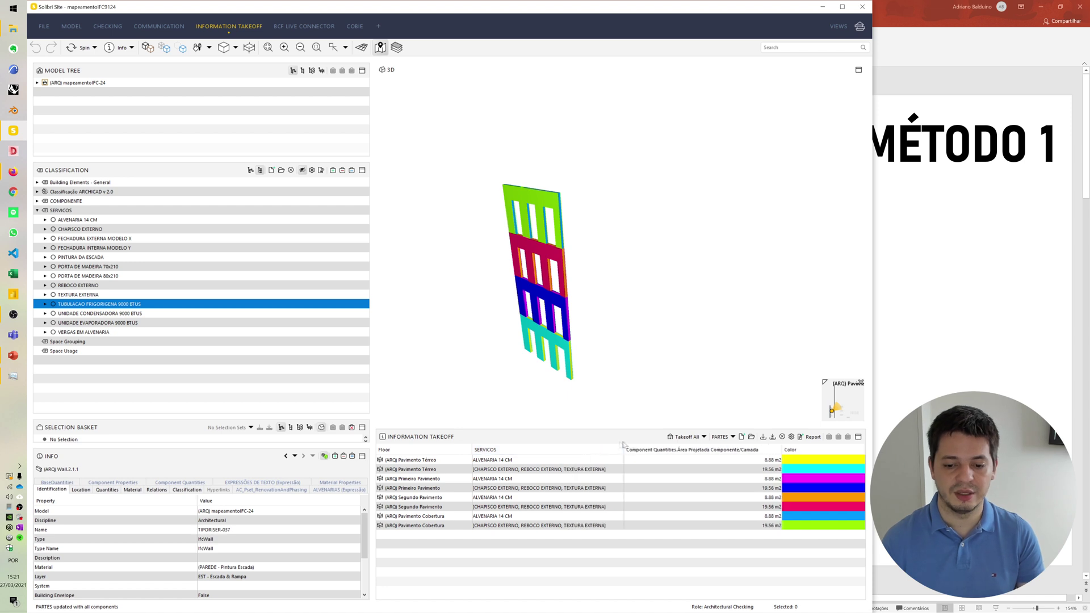
pyautogui.rightClick(554, 450)
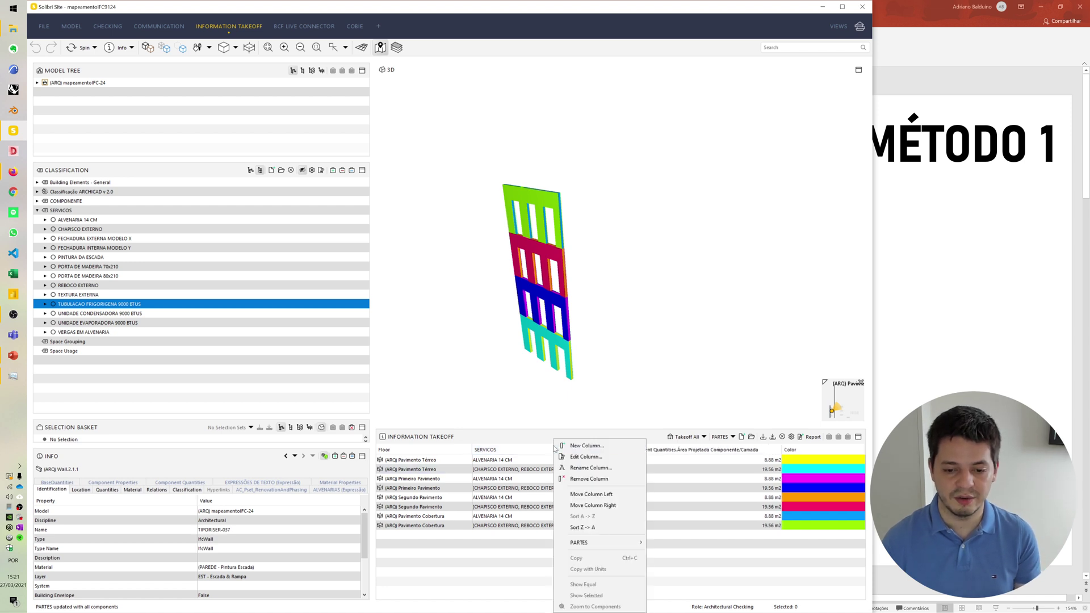
pyautogui.click(569, 457)
pyautogui.click(606, 461)
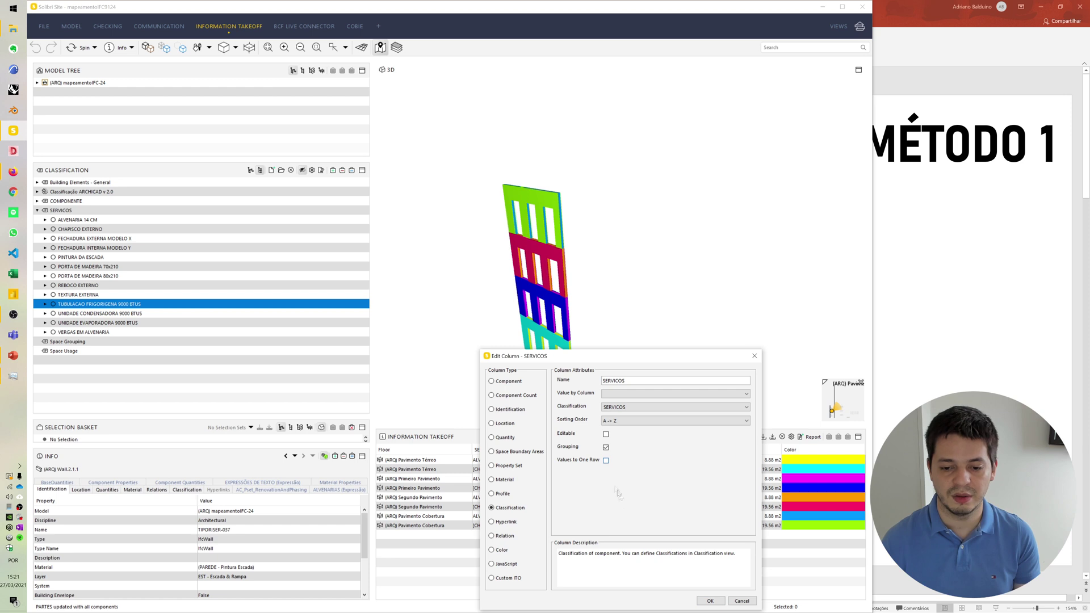
pyautogui.click(711, 602)
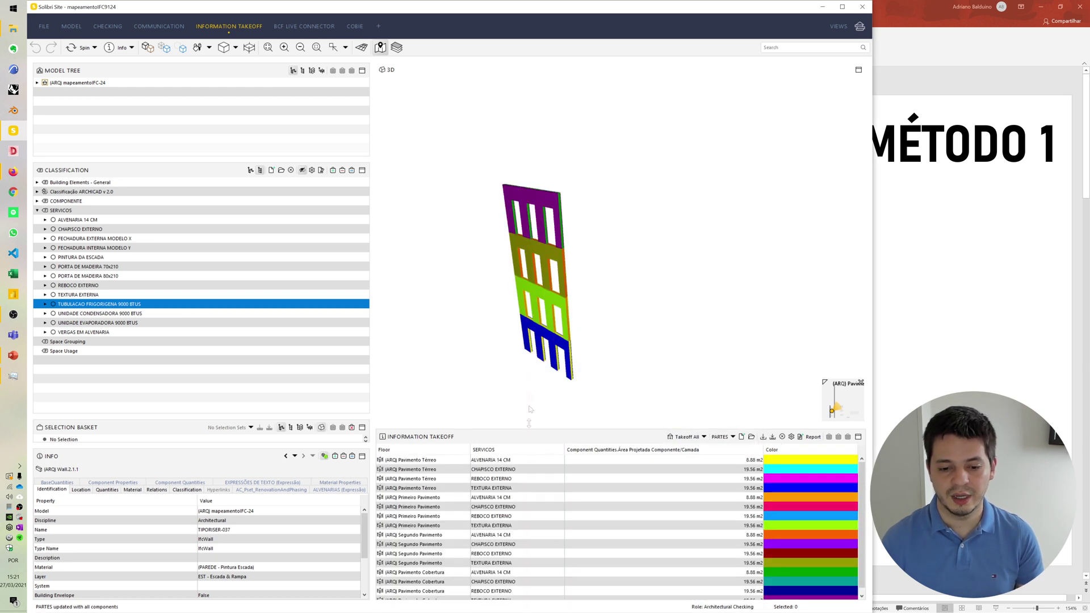
pyautogui.scroll(-1, 527, 475)
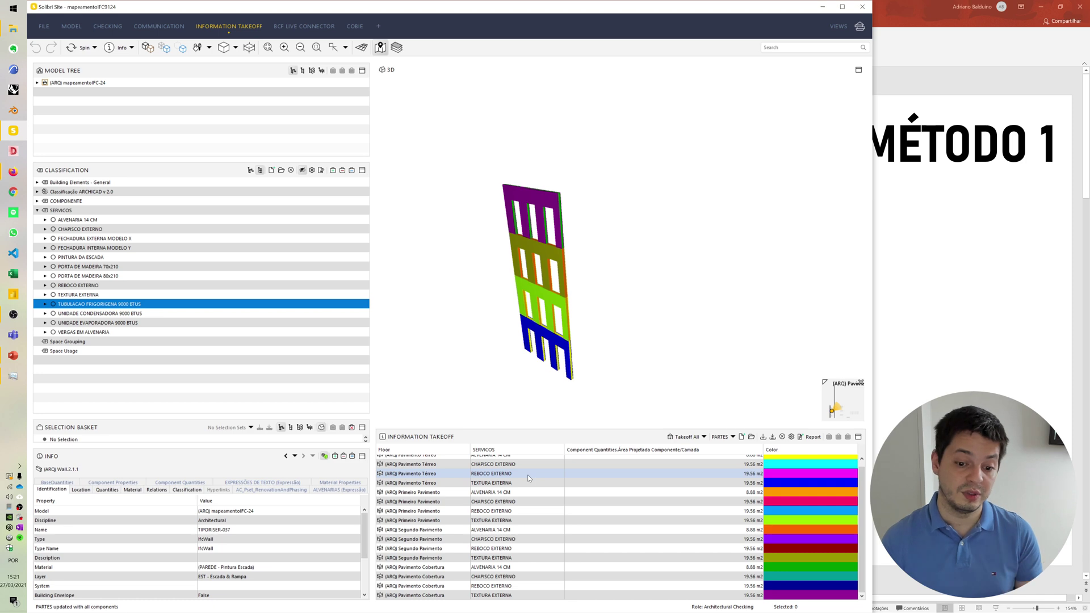
pyautogui.scroll(1, 527, 474)
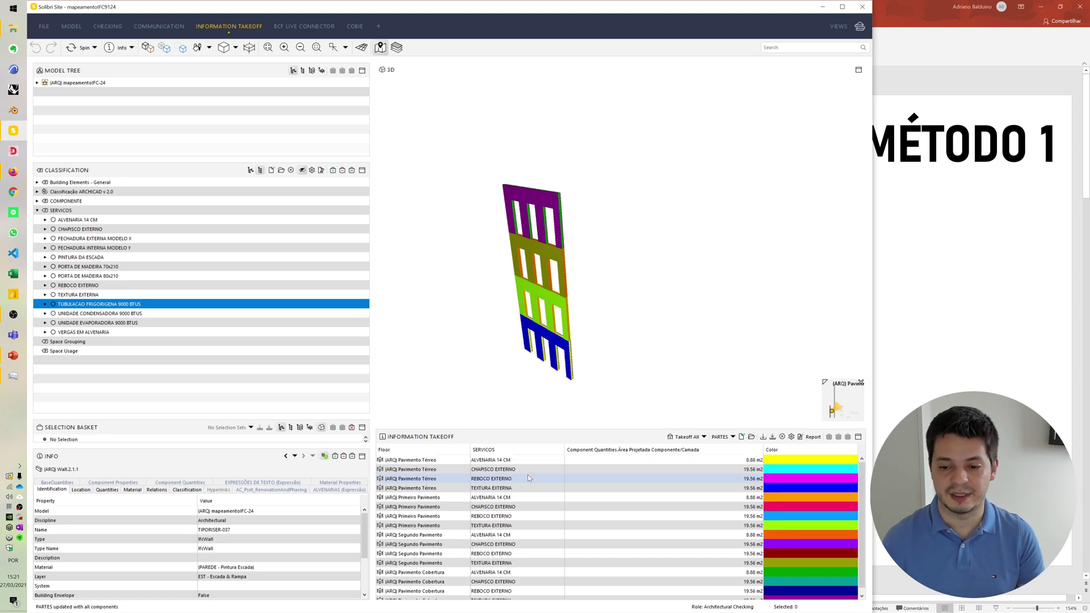
pyautogui.hotkey('alt', 'Tab')
pyautogui.hotkey('alt', 'Tab')
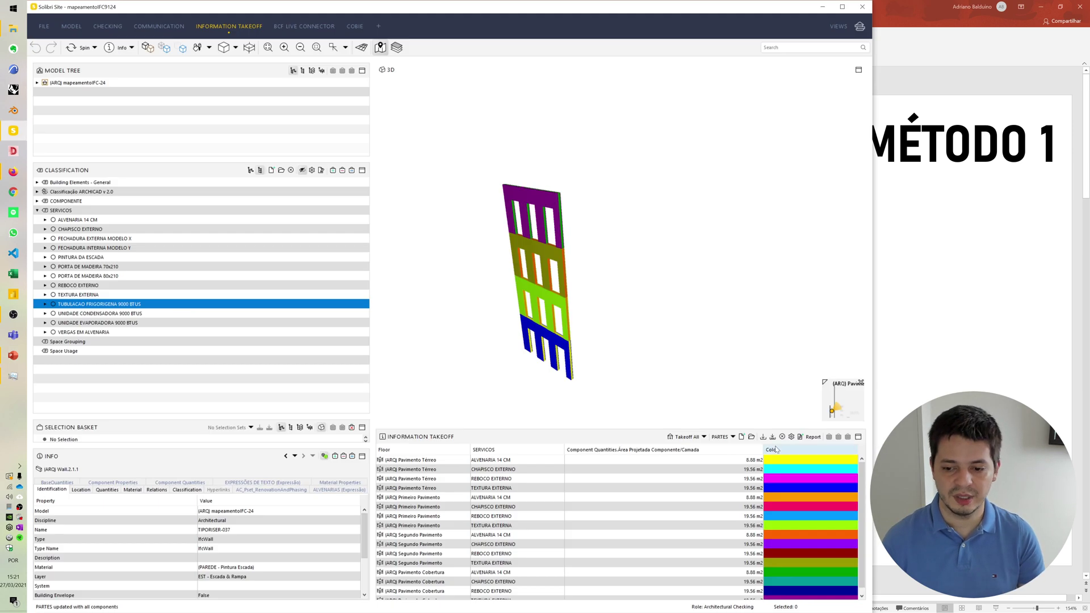
# Step: Create a takeoff definition named PORTAS and limit its components to the architectural Door type
pyautogui.click(742, 437)
pyautogui.write('PORTAS')
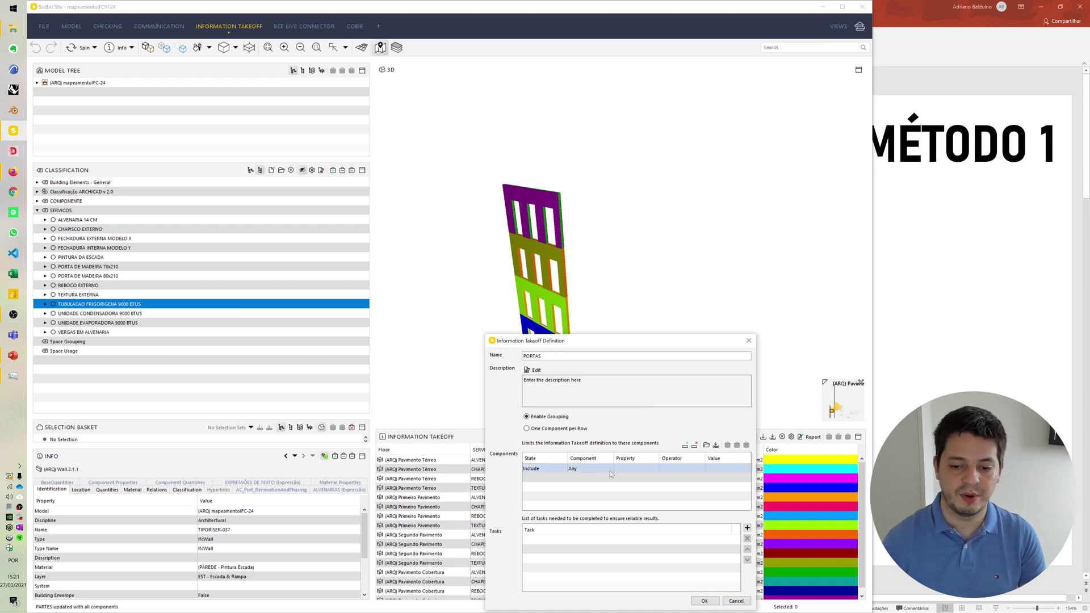
pyautogui.doubleClick(582, 469)
pyautogui.click(549, 397)
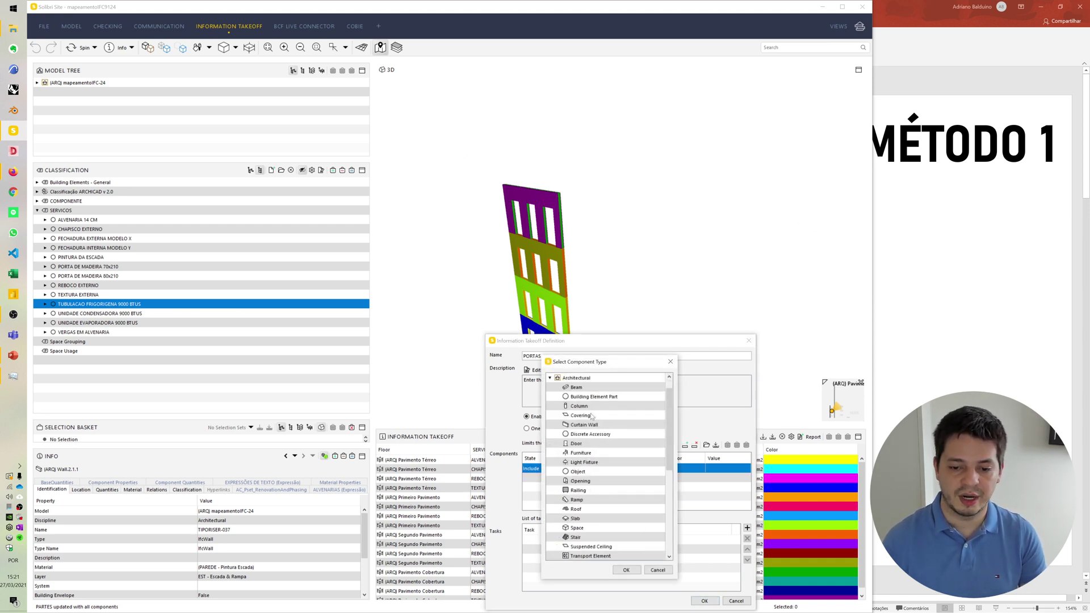
pyautogui.click(587, 443)
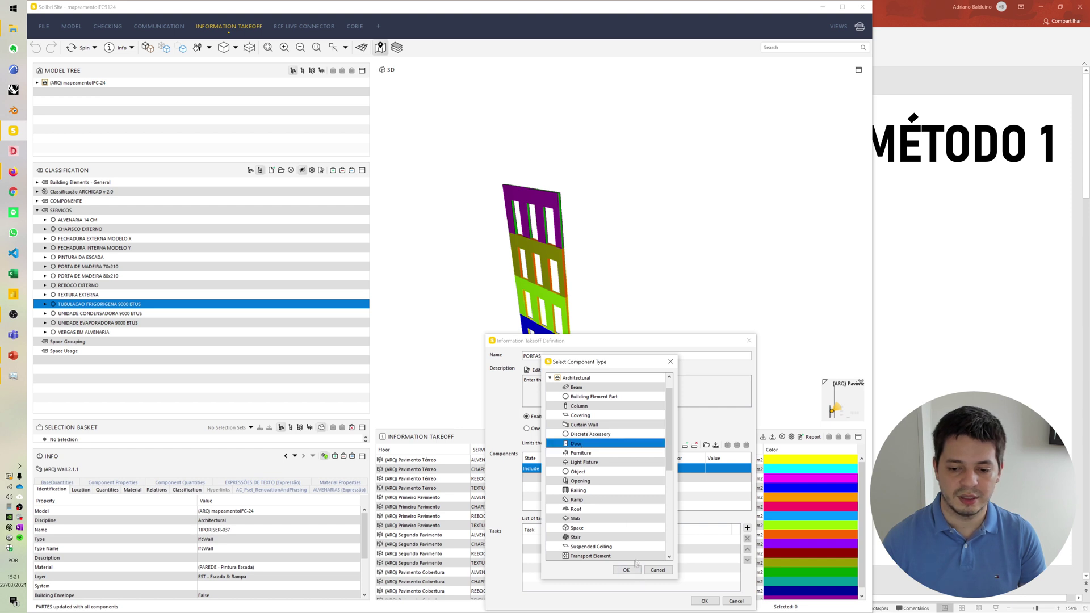
pyautogui.click(625, 570)
# Step: Limit the PORTAS takeoff's doors to those whose SERVICOS classification Is Defined, and save the definition
pyautogui.doubleClick(625, 470)
pyautogui.click(565, 472)
pyautogui.click(682, 423)
pyautogui.click(682, 454)
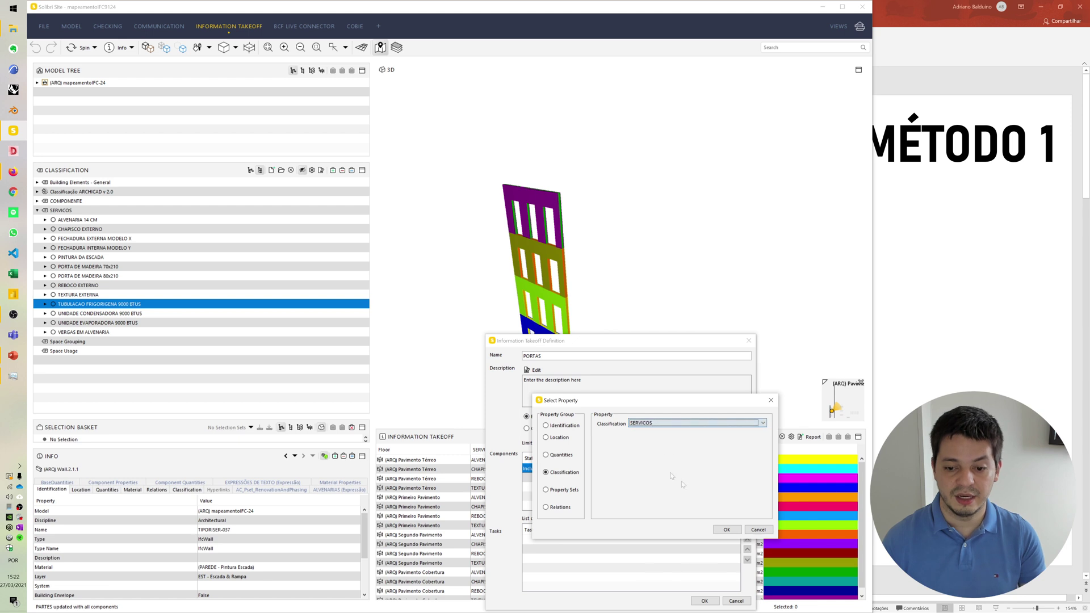
pyautogui.click(726, 529)
pyautogui.click(692, 469)
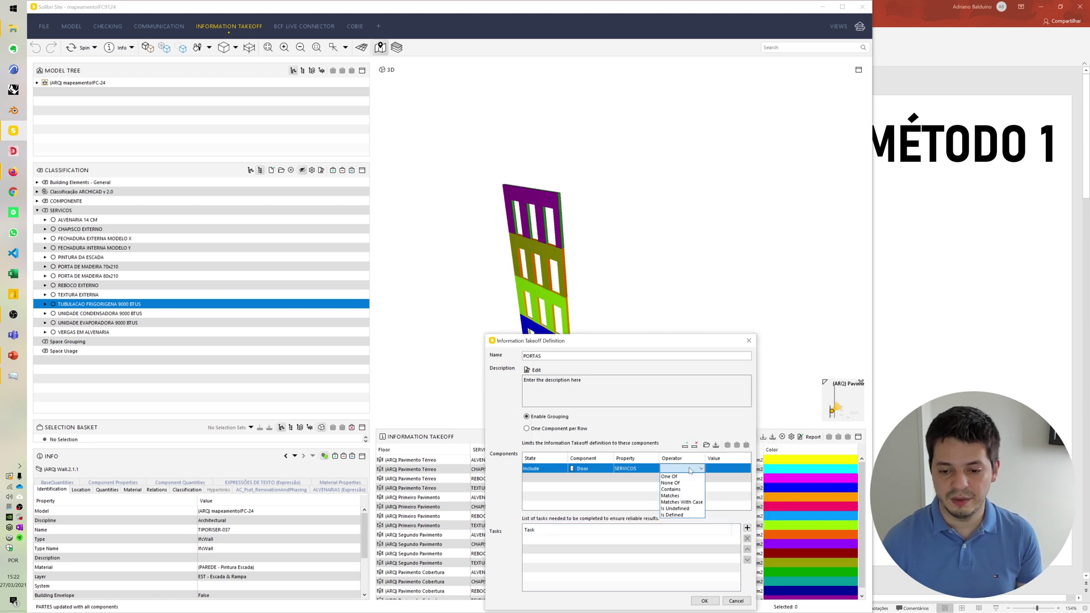
pyautogui.click(684, 511)
pyautogui.click(704, 600)
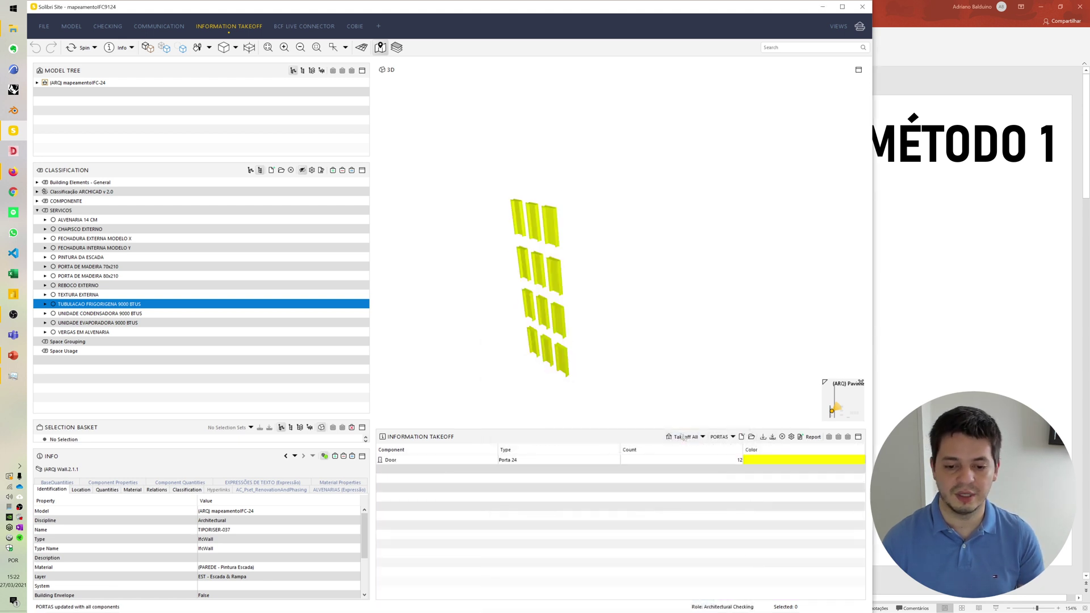
# Step: Change the PORTAS takeoff's Component column to the Floor location
pyautogui.rightClick(426, 450)
pyautogui.click(462, 444)
pyautogui.click(517, 423)
pyautogui.click(709, 601)
# Step: Change the PORTAS takeoff's Type column to the SERVICOS classification
pyautogui.rightClick(530, 450)
pyautogui.click(552, 457)
pyautogui.click(493, 508)
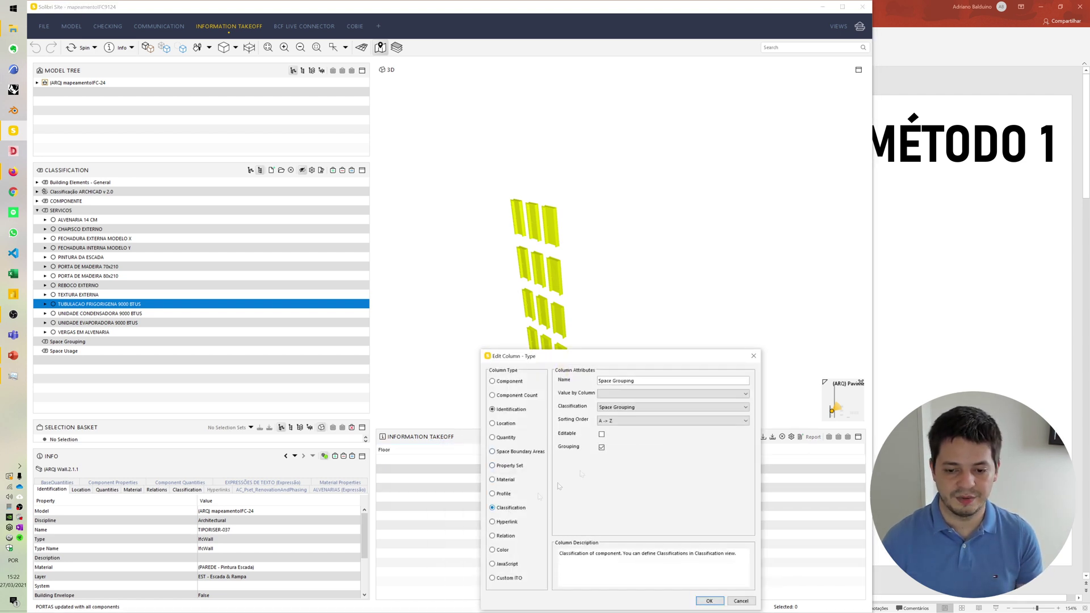
pyautogui.click(641, 407)
pyautogui.click(636, 436)
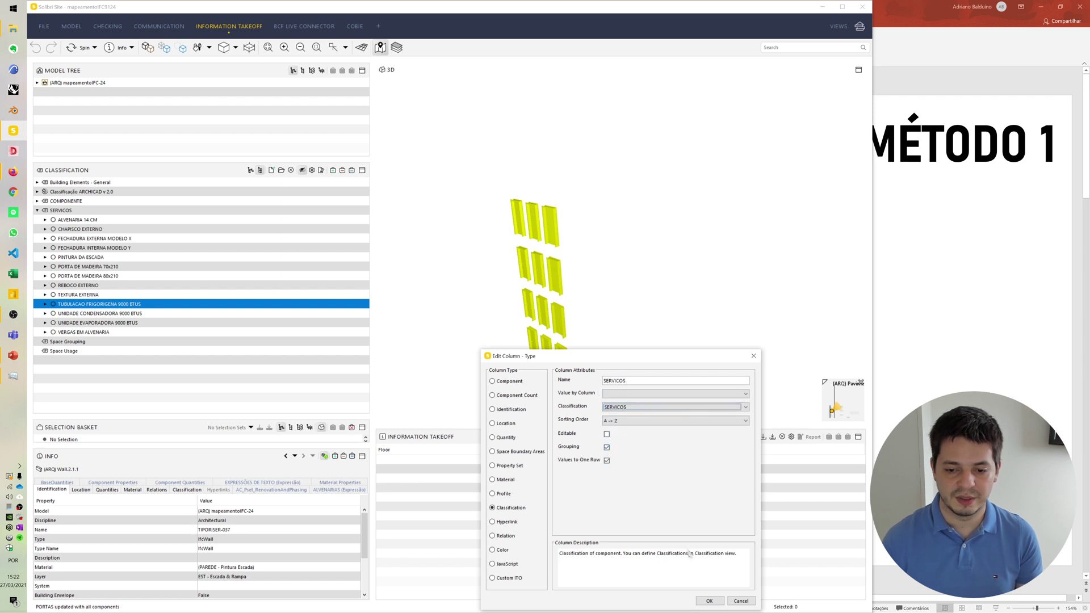
pyautogui.click(709, 601)
# Step: Keep Component Count as the PORTAS takeoff's Count column and run the takeoff on all components
pyautogui.rightClick(640, 449)
pyautogui.click(650, 456)
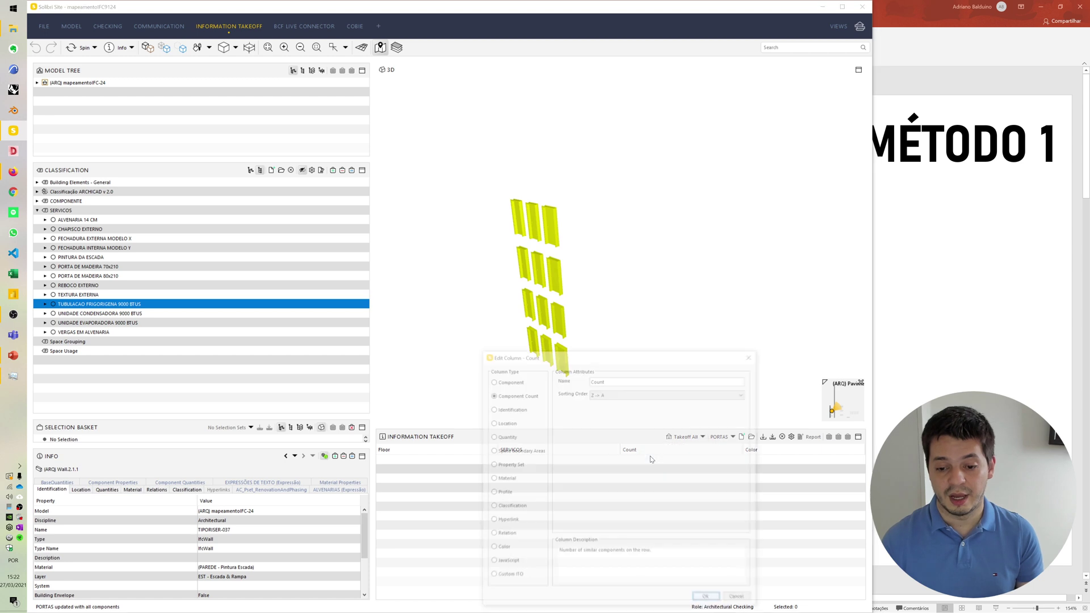
pyautogui.click(704, 595)
pyautogui.click(684, 438)
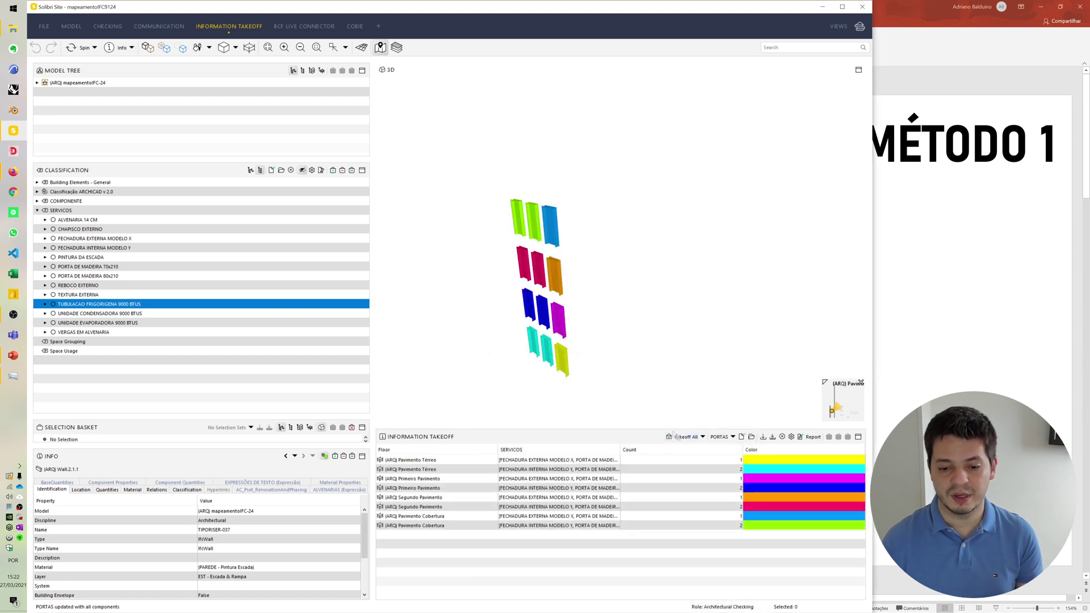
# Step: Disable Values to One Row for the PORTAS takeoff's SERVICOS column so each service gets its own row
pyautogui.rightClick(593, 452)
pyautogui.click(604, 459)
pyautogui.click(606, 461)
pyautogui.click(704, 602)
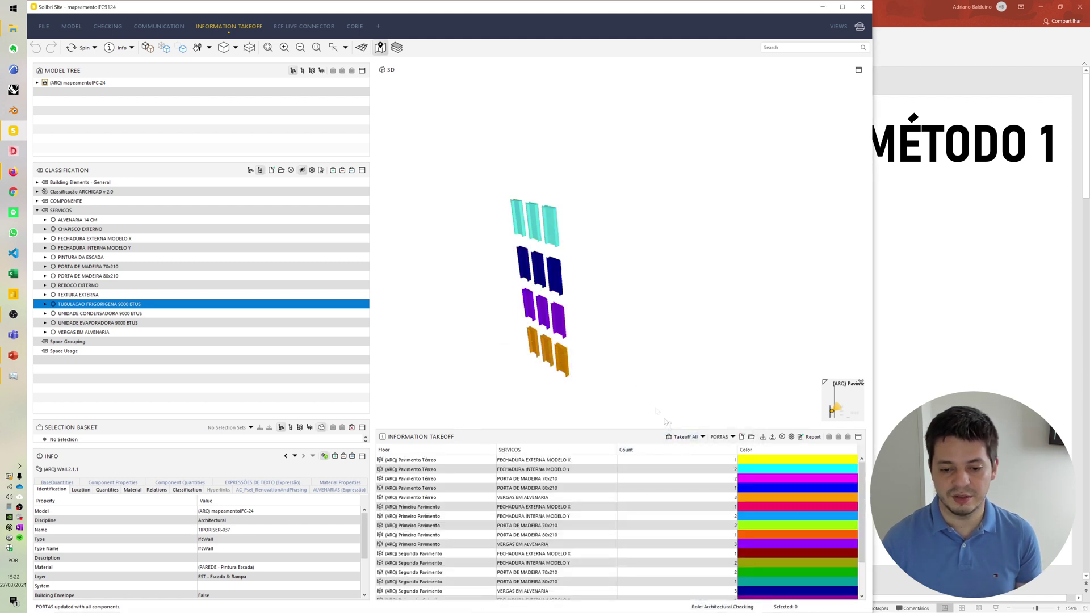
# Step: Isolate the Primeiro Pavimento doors under VERGAS EM ALVENARIA, and check the MÉTODO 1 slide in PowerPoint for the remaining takeoff
pyautogui.moveTo(586, 310)
pyautogui.mouseDown()
pyautogui.moveTo(601, 288)
pyautogui.moveTo(595, 327)
pyautogui.moveTo(587, 237)
pyautogui.moveTo(588, 302)
pyautogui.mouseUp()
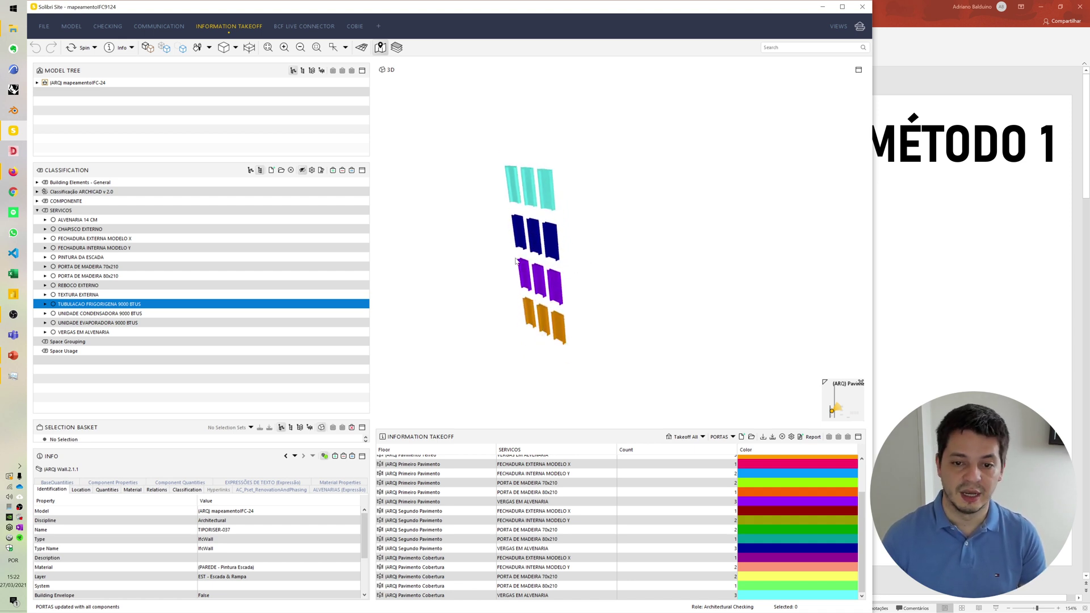
pyautogui.click(543, 502)
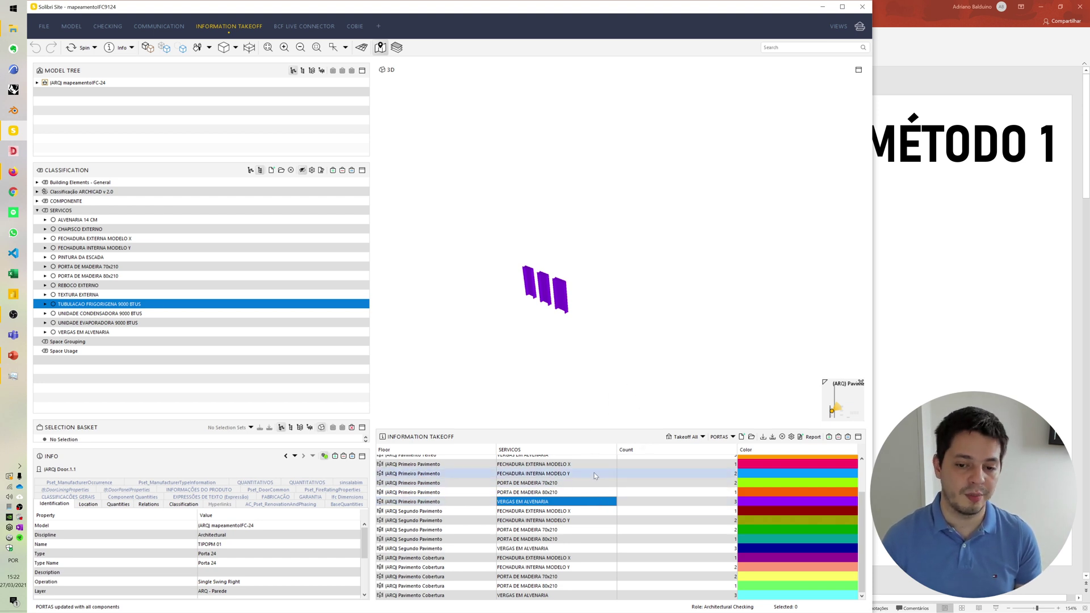
pyautogui.hotkey('alt', 'Tab')
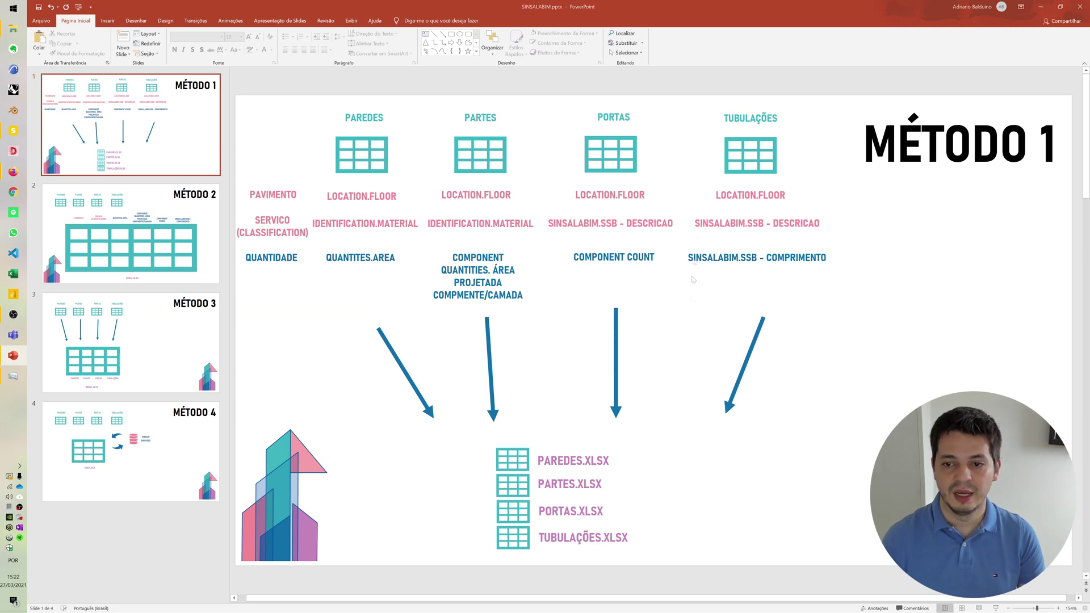
pyautogui.hotkey('alt', 'Tab')
# Step: Create a takeoff definition named TUBULAÇÕES and limit its components to the Duct type
pyautogui.click(743, 438)
pyautogui.write('t')
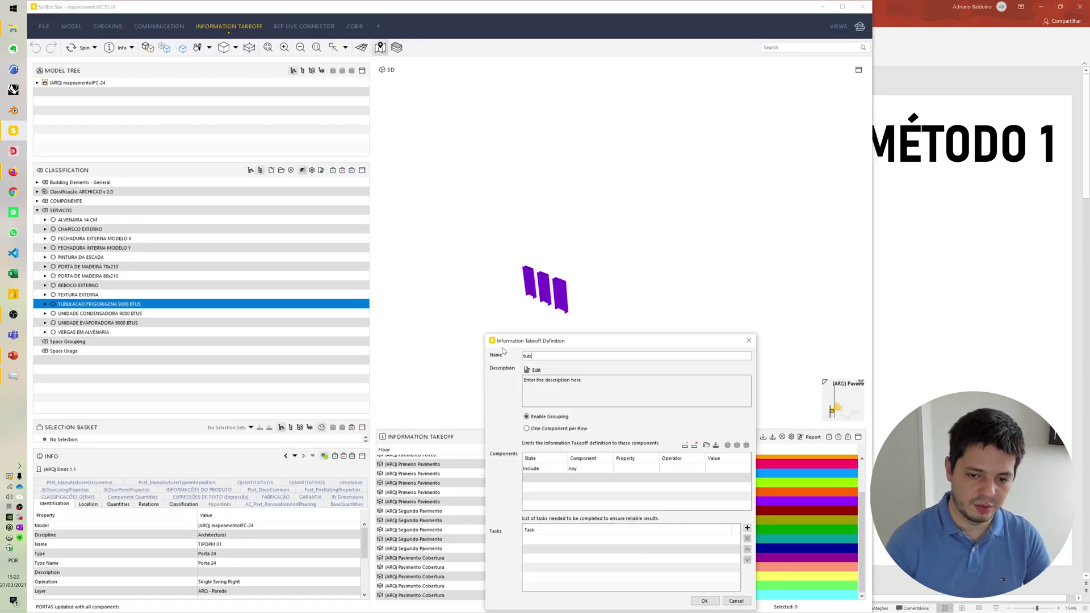
pyautogui.write('UBULAÇÕES')
pyautogui.doubleClick(581, 470)
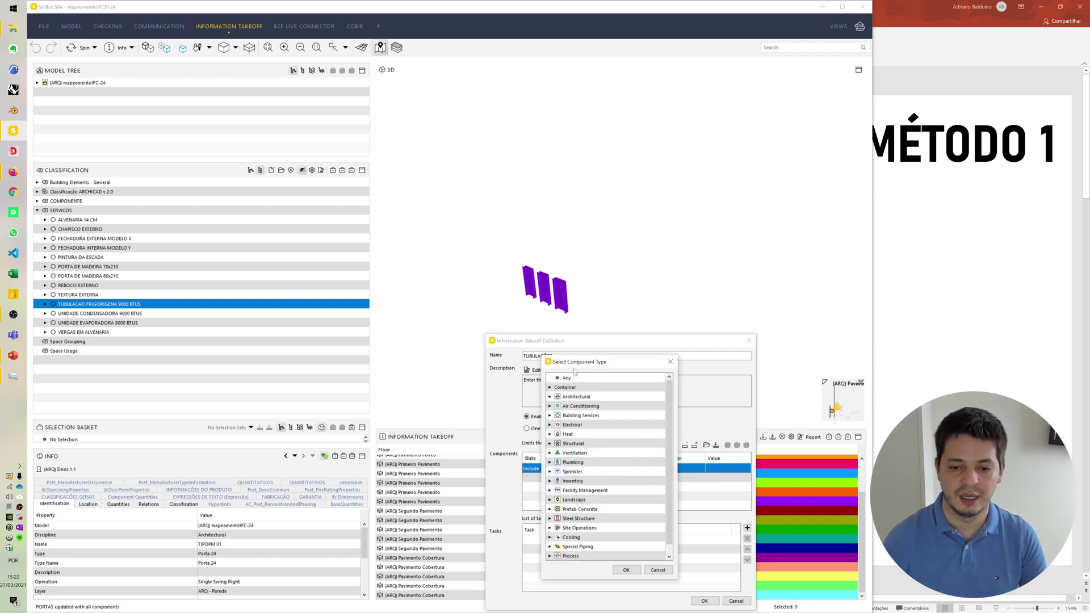
pyautogui.moveTo(576, 364); pyautogui.dragTo(410, 234)
pyautogui.scroll(-2, 411, 304)
pyautogui.click(383, 426)
pyautogui.scroll(-4, 417, 324)
pyautogui.scroll(3, 418, 323)
pyautogui.click(420, 333)
pyautogui.click(469, 441)
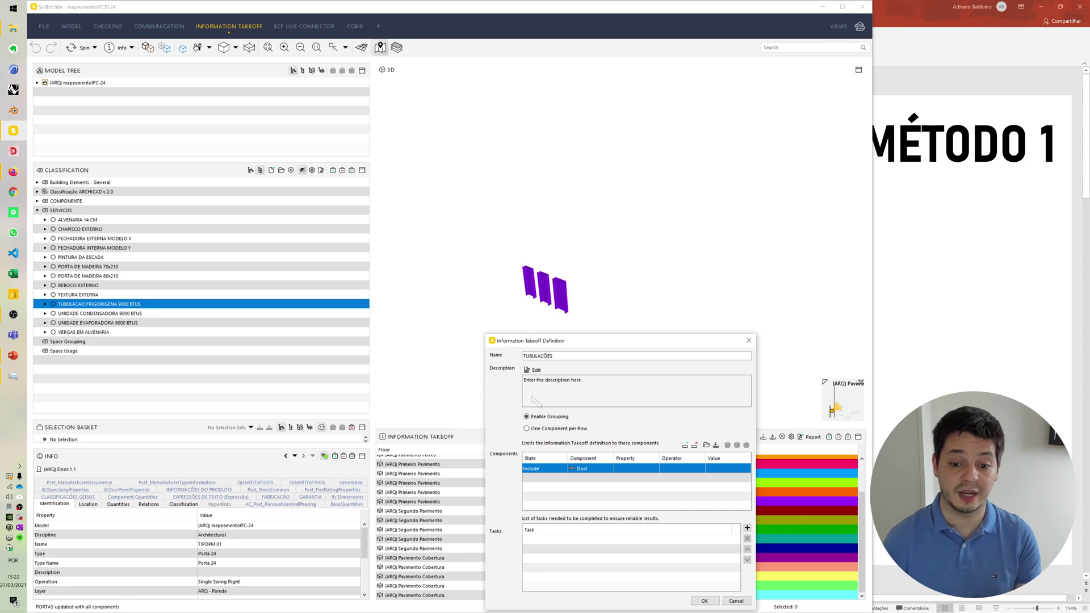
# Step: Limit the TUBULAÇÕES takeoff's ducts to those whose SERVICOS classification Is Defined, and save the definition
pyautogui.click(657, 469)
pyautogui.moveTo(625, 398); pyautogui.dragTo(404, 254)
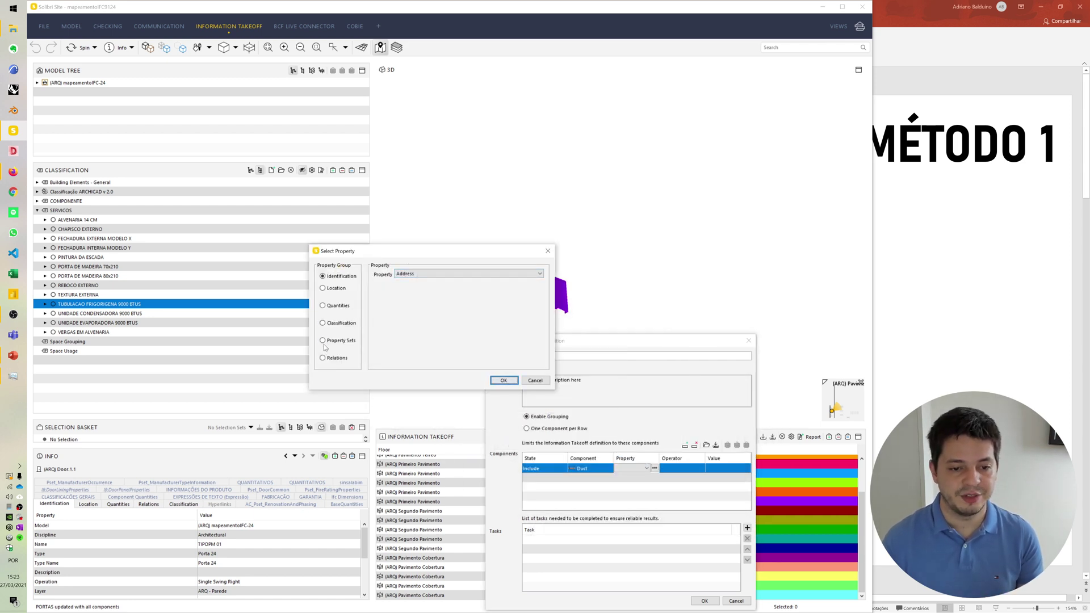
pyautogui.click(342, 323)
pyautogui.click(472, 274)
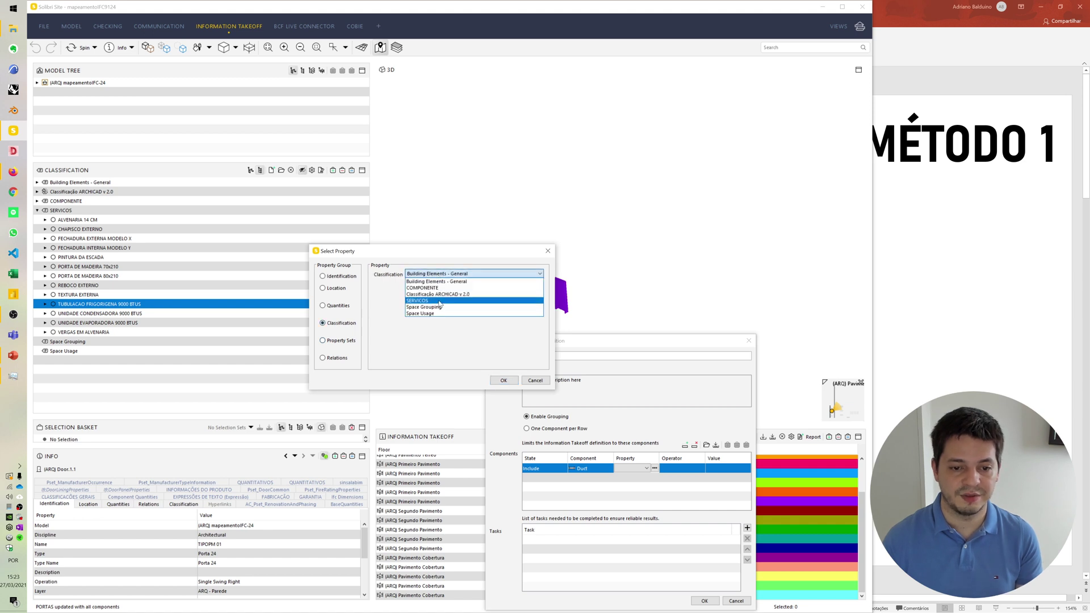
pyautogui.click(483, 301)
pyautogui.click(504, 381)
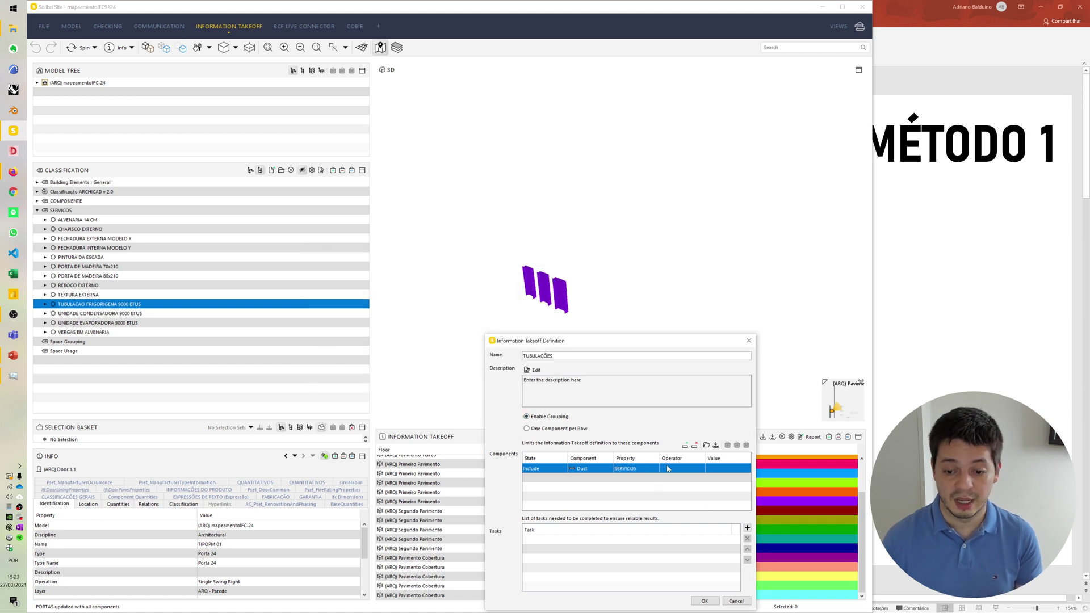
pyautogui.click(681, 468)
pyautogui.click(675, 515)
pyautogui.click(704, 601)
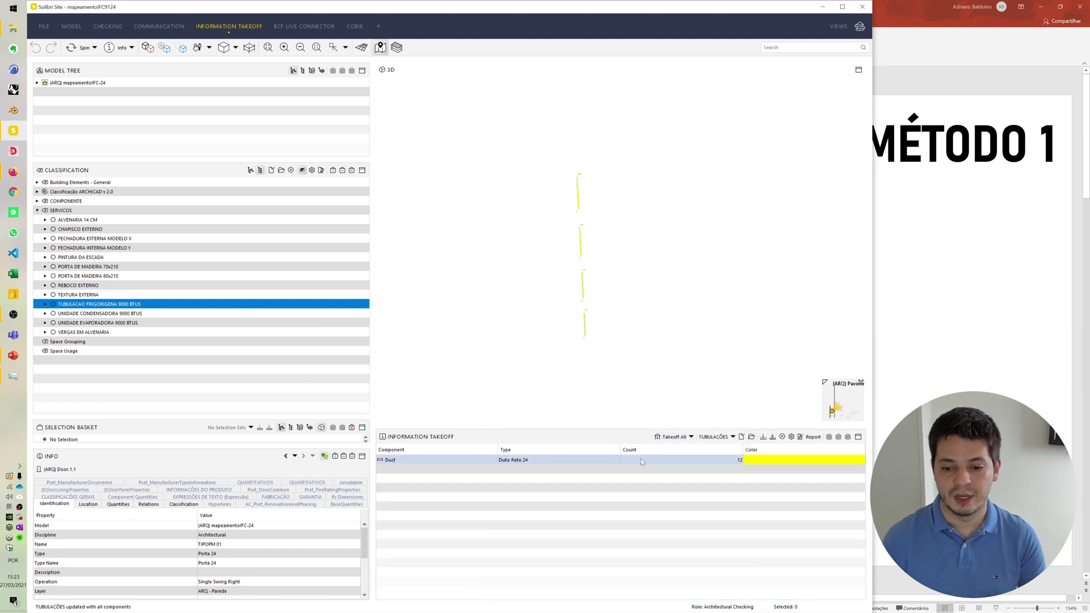
# Step: Change the TUBULAÇÕES takeoff's Component column to the Floor location
pyautogui.rightClick(423, 449)
pyautogui.click(454, 457)
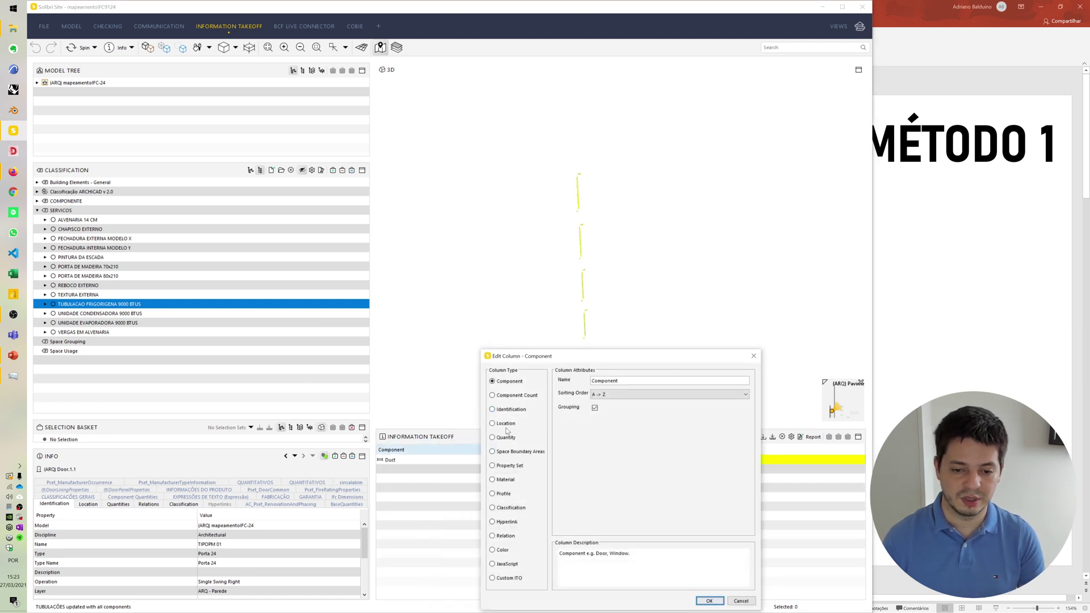
pyautogui.click(503, 428)
pyautogui.click(709, 601)
# Step: Change the TUBULAÇÕES takeoff's Type column to the SERVICOS classification
pyautogui.rightClick(554, 448)
pyautogui.click(572, 458)
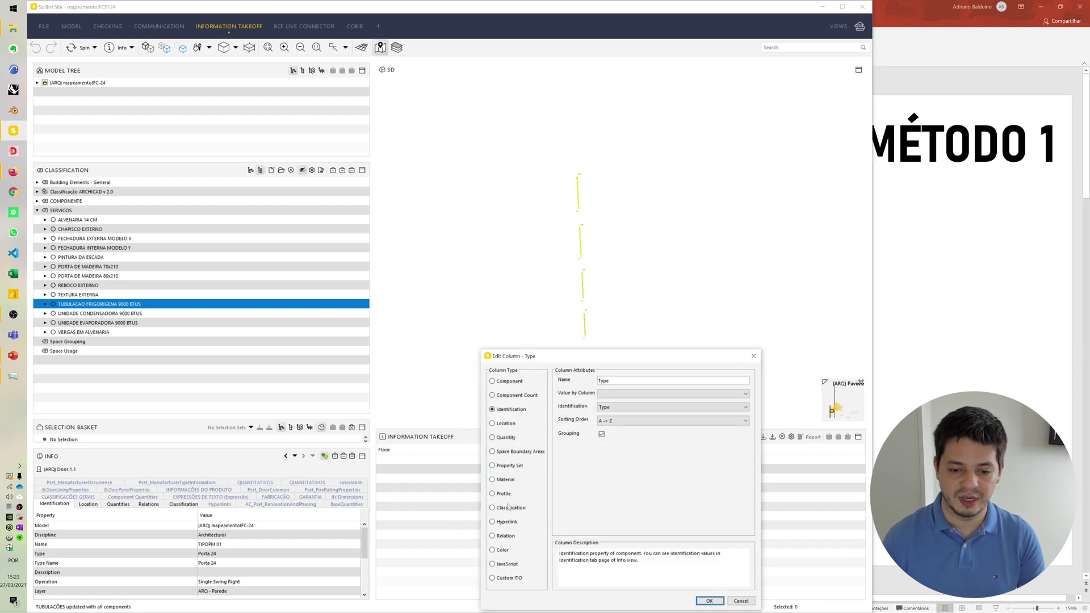
pyautogui.click(506, 508)
pyautogui.click(676, 407)
pyautogui.click(653, 439)
pyautogui.click(709, 600)
# Step: Change the TUBULAÇÕES takeoff's Count column to the SSB - Comprimento property from the sinsalabim property set
pyautogui.rightClick(645, 450)
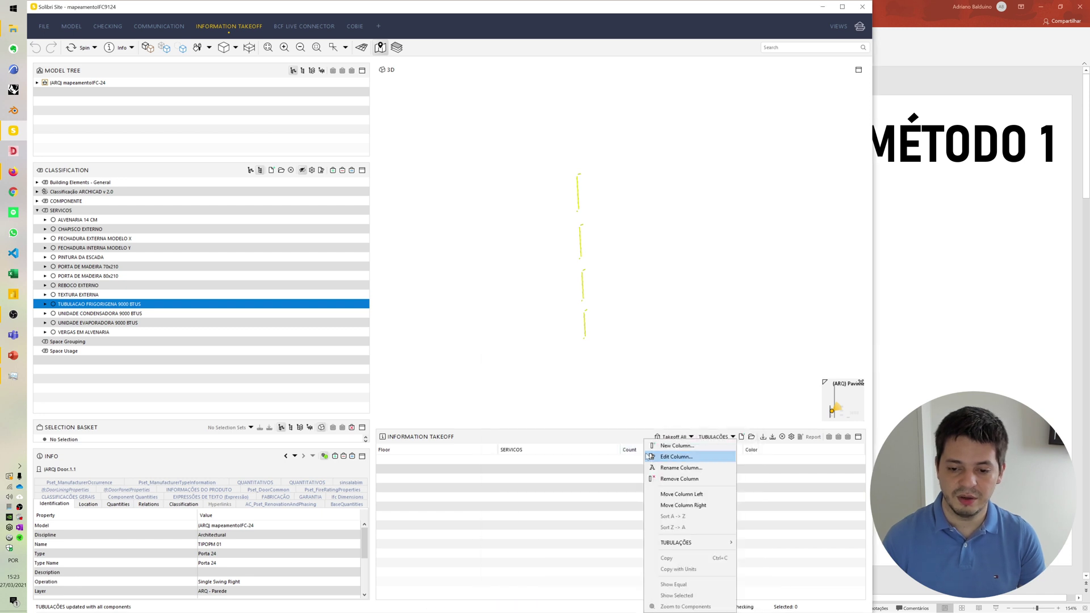
pyautogui.click(659, 457)
pyautogui.click(501, 466)
pyautogui.click(746, 407)
pyautogui.scroll(-3, 662, 442)
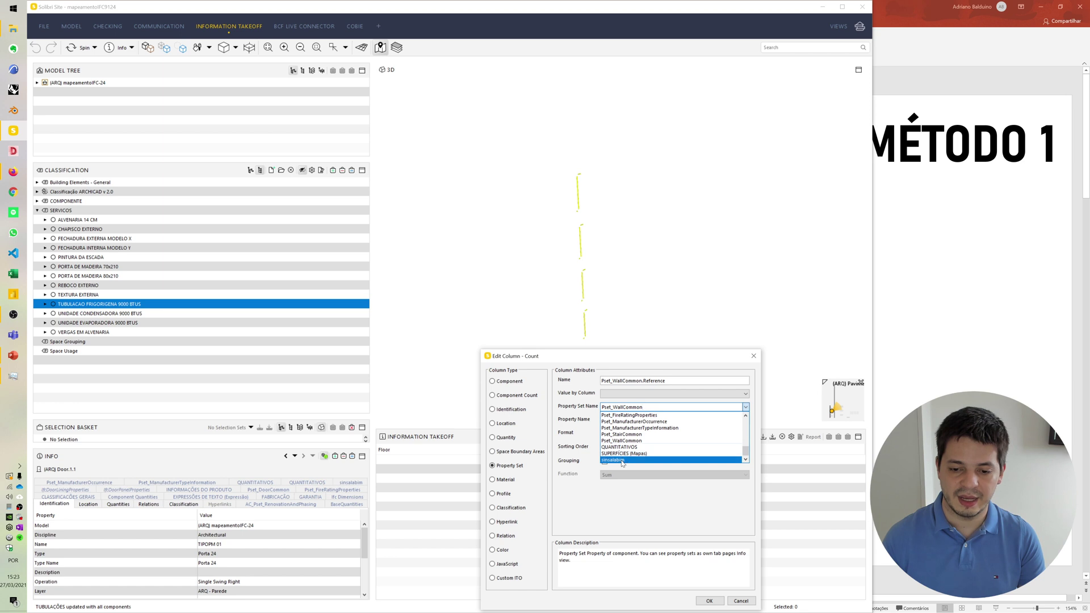
pyautogui.click(660, 460)
pyautogui.click(708, 600)
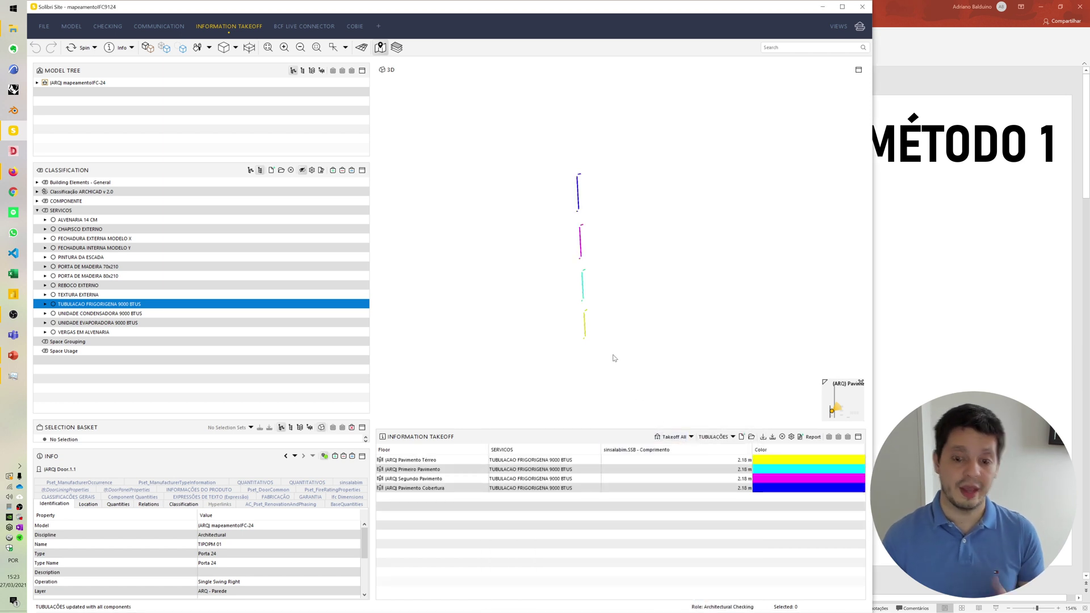
# Step: Show the PAREDES takeoff and update every takeoff definition at once with Takeoff All ITOs
pyautogui.click(733, 436)
pyautogui.click(731, 449)
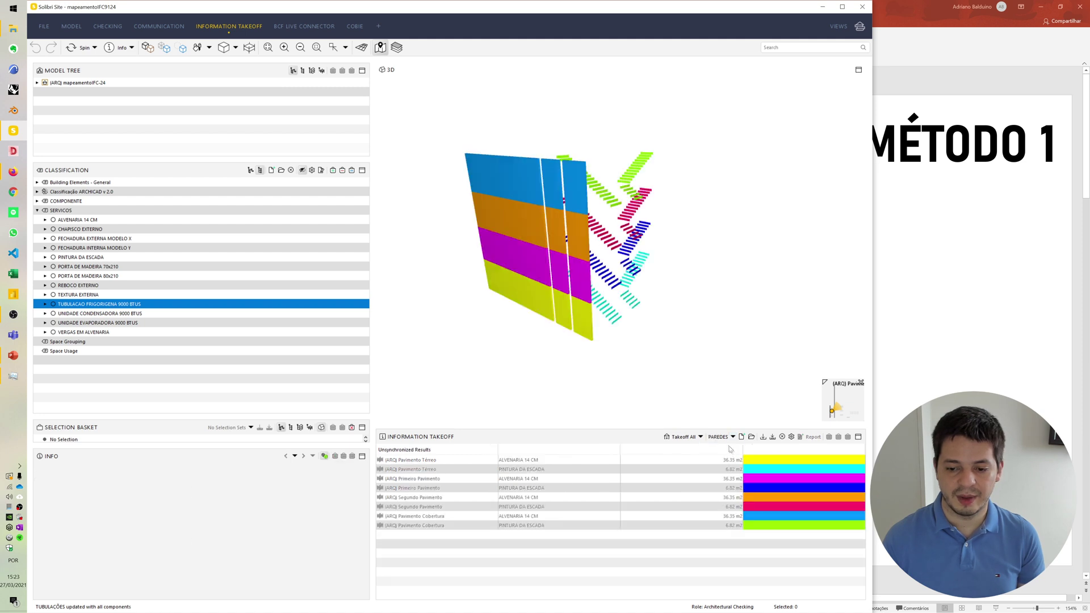
pyautogui.click(700, 436)
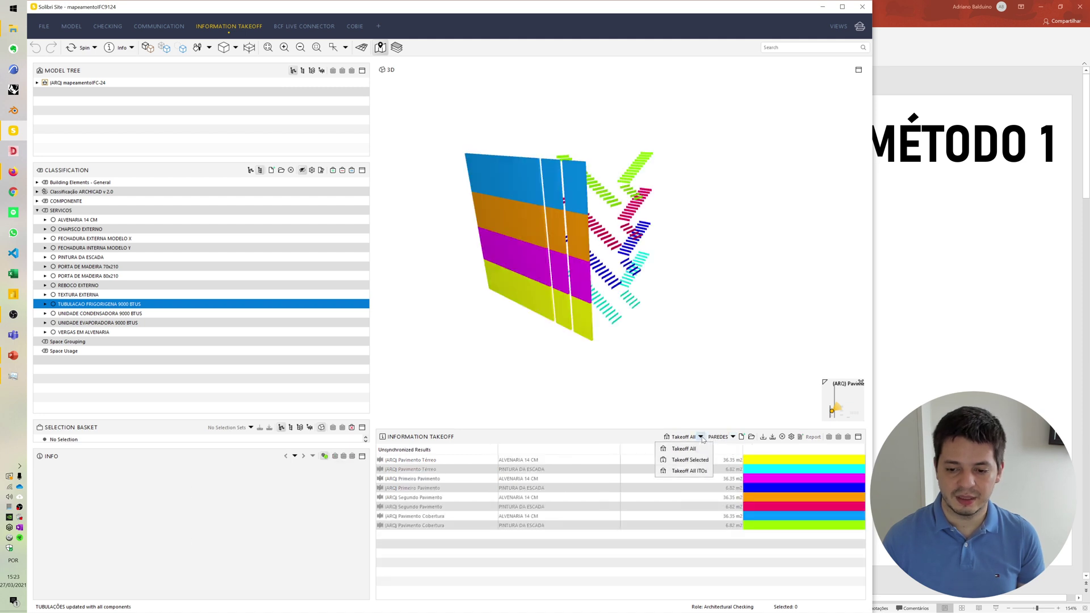
pyautogui.click(697, 471)
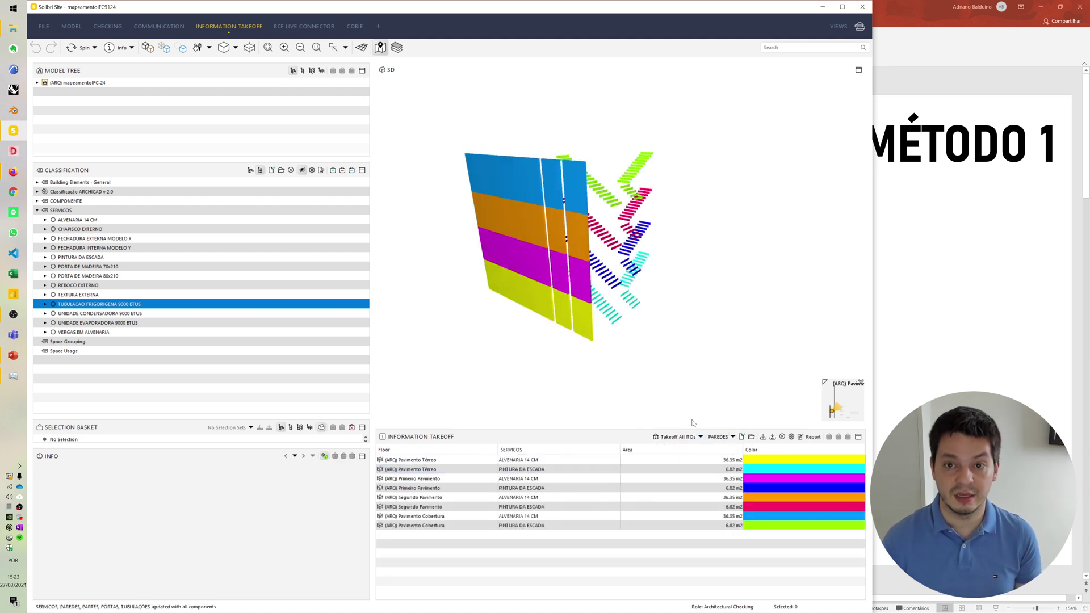
# Step: Review the updated PARTES, PORTAS and TUBULAÇÕES takeoffs one after another
pyautogui.click(734, 436)
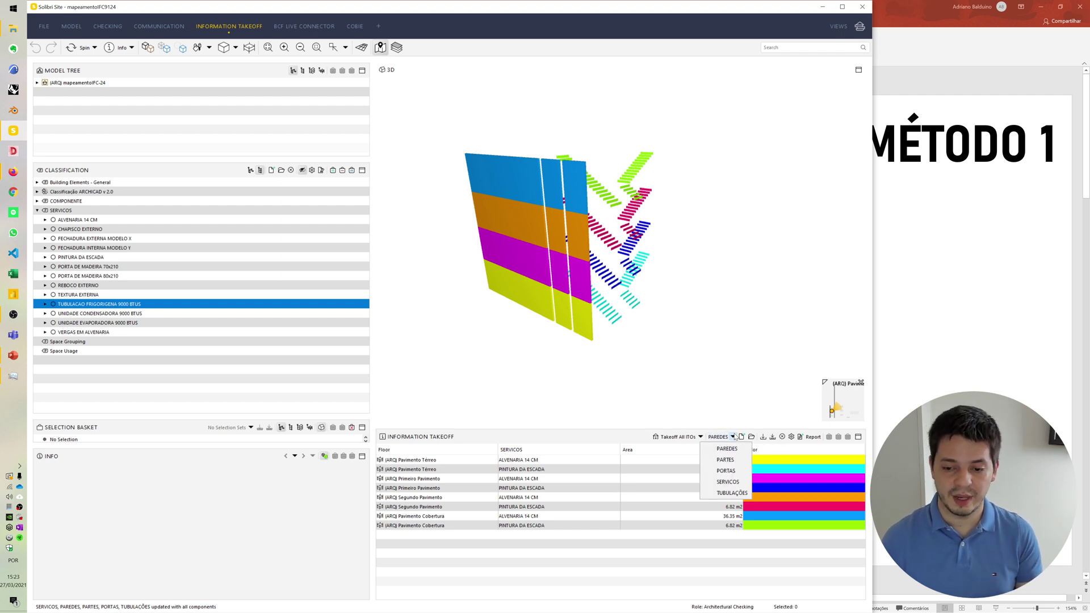
pyautogui.click(732, 460)
pyautogui.click(733, 437)
pyautogui.click(737, 474)
pyautogui.click(733, 437)
pyautogui.click(734, 493)
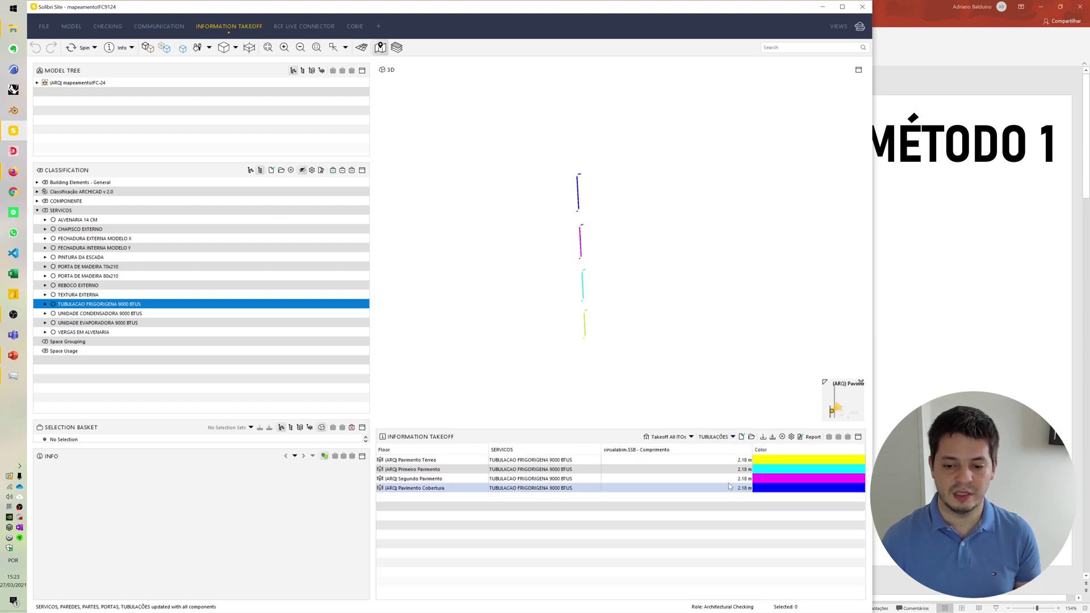
# Step: Return to the PAREDES takeoff and start saving a plain Excel report of the current ITO
pyautogui.click(732, 436)
pyautogui.click(734, 449)
pyautogui.click(811, 437)
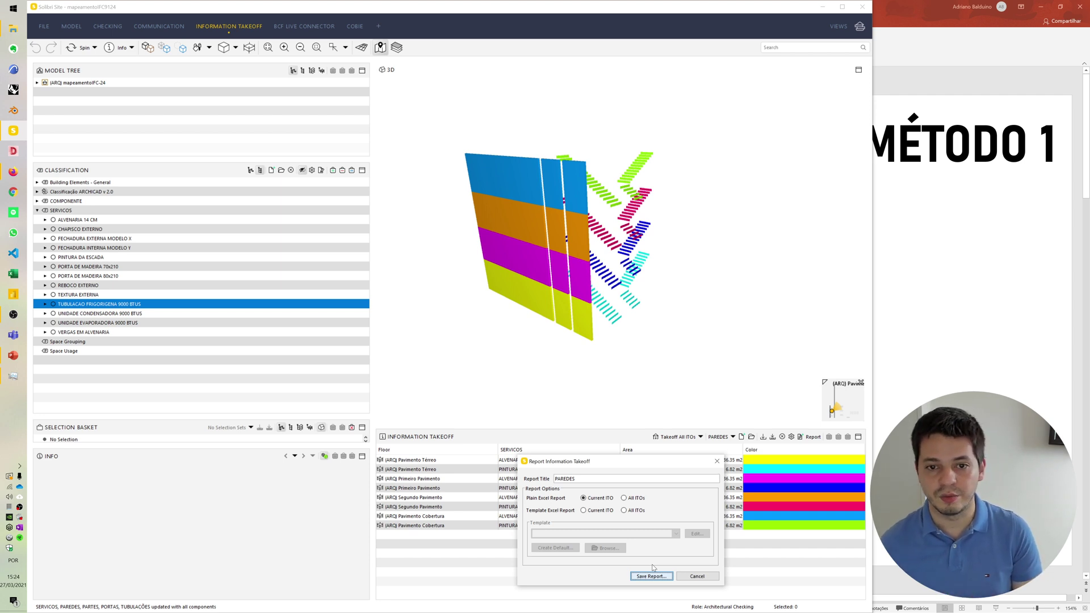
pyautogui.click(651, 575)
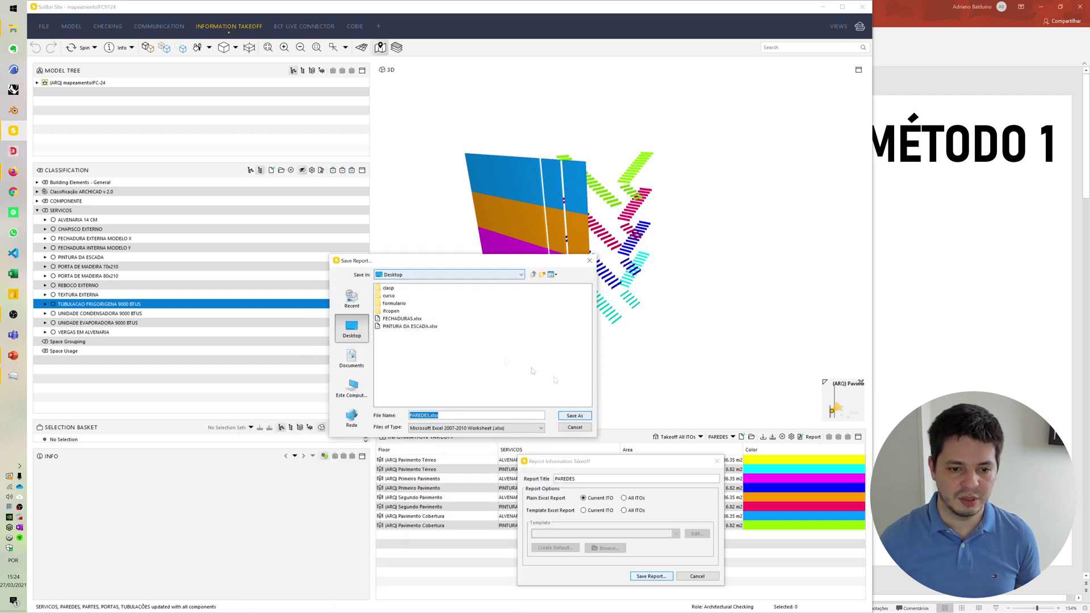
# Step: Create a folder named QTO on the Desktop and save the report in it as PAREDES.xlsx
pyautogui.rightClick(466, 357)
pyautogui.click(488, 391)
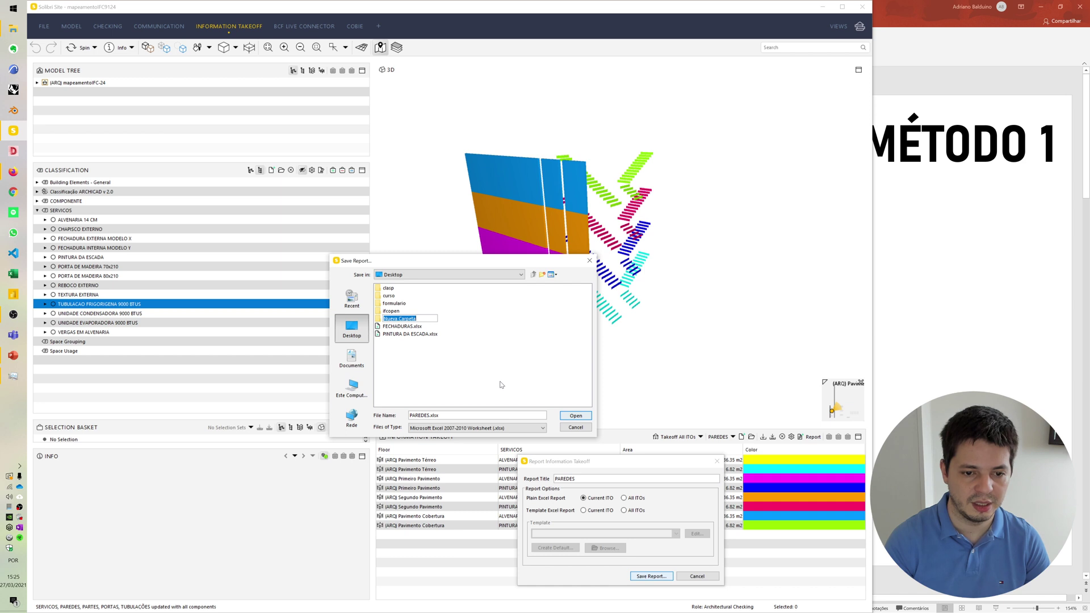
pyautogui.write('c')
pyautogui.write('TO')
pyautogui.press('Return')
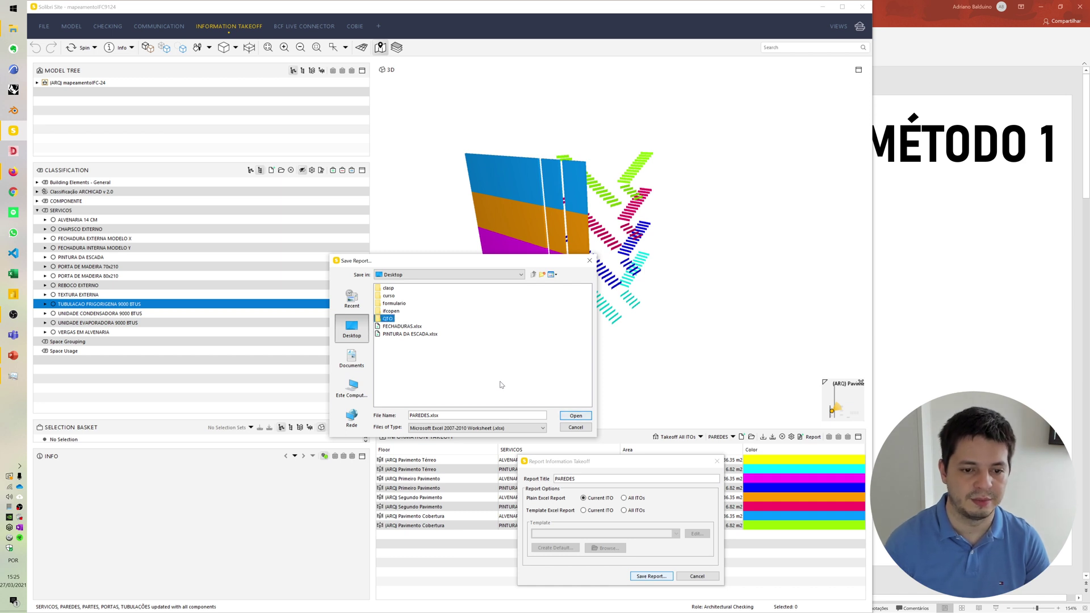
pyautogui.doubleClick(387, 319)
pyautogui.click(563, 417)
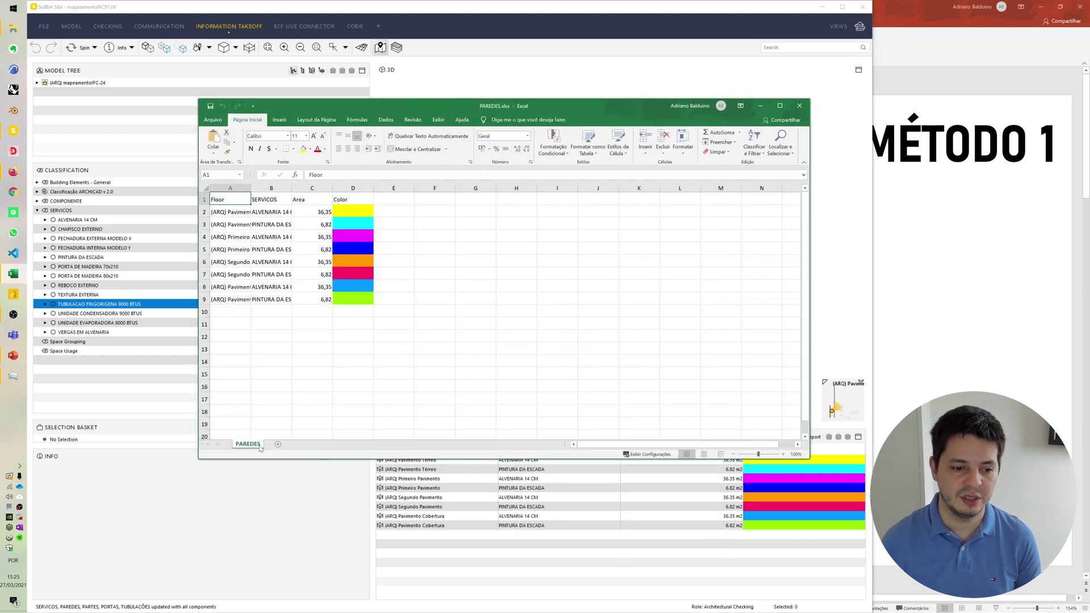
# Step: Fit the Floor column of PAREDES.xlsx to its contents to inspect it, and close the workbook without saving
pyautogui.click(363, 271)
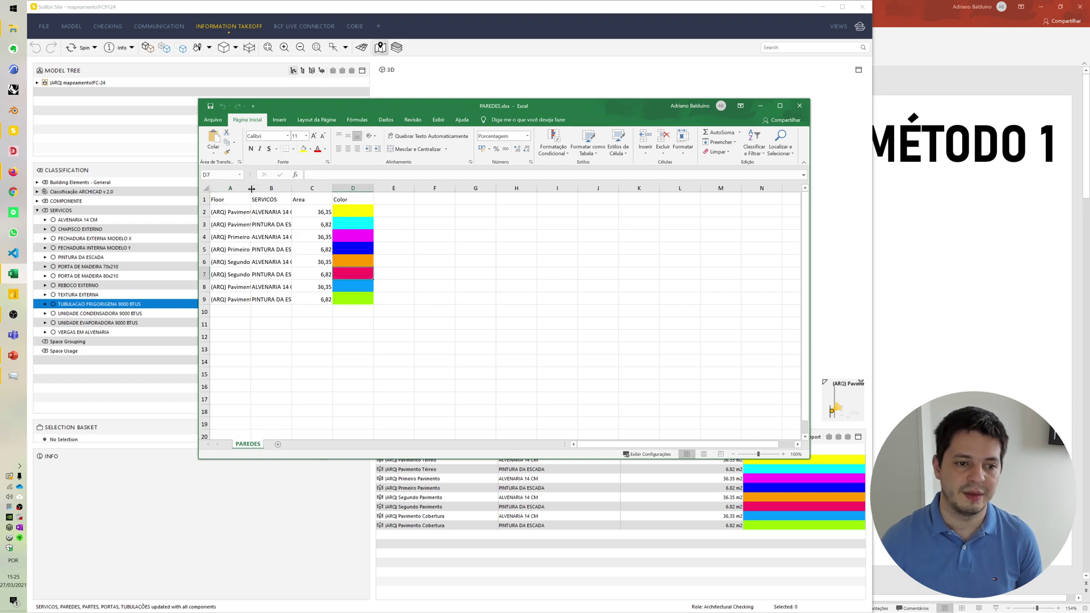
pyautogui.doubleClick(251, 189)
pyautogui.click(800, 105)
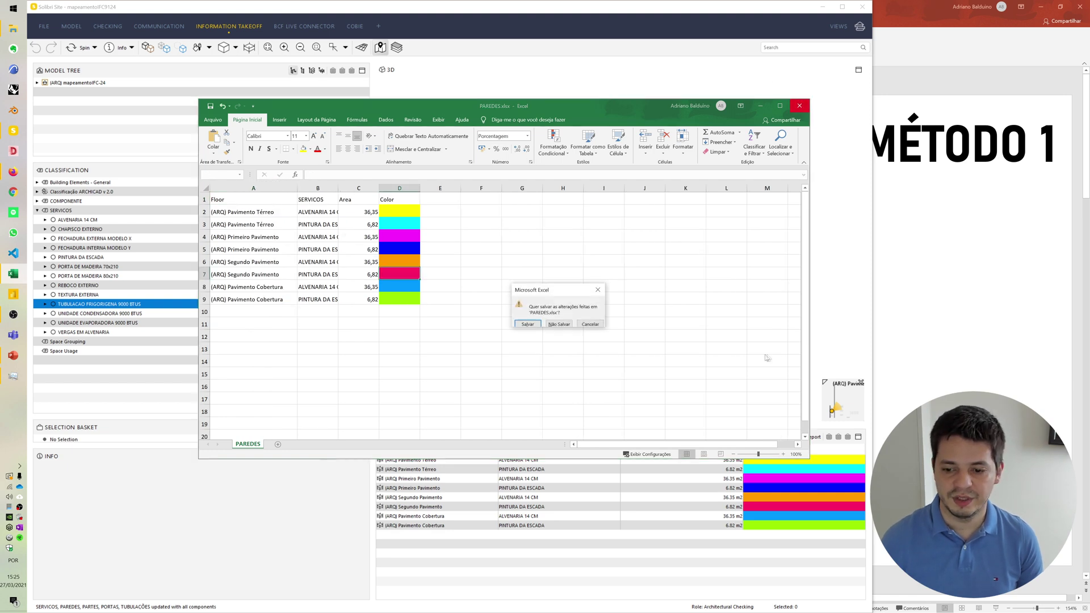
pyautogui.click(567, 326)
# Step: Export the PORTAS takeoff as a plain Excel report of the current ITO, saved as PORTAS.xlsx, and close the workbook
pyautogui.click(731, 436)
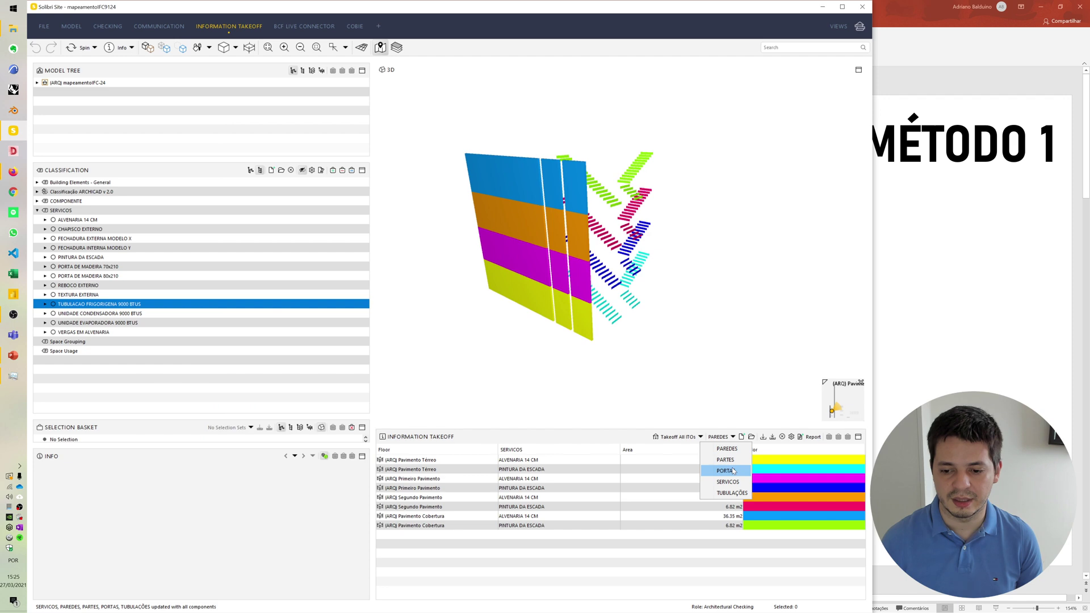
pyautogui.click(727, 471)
pyautogui.click(813, 437)
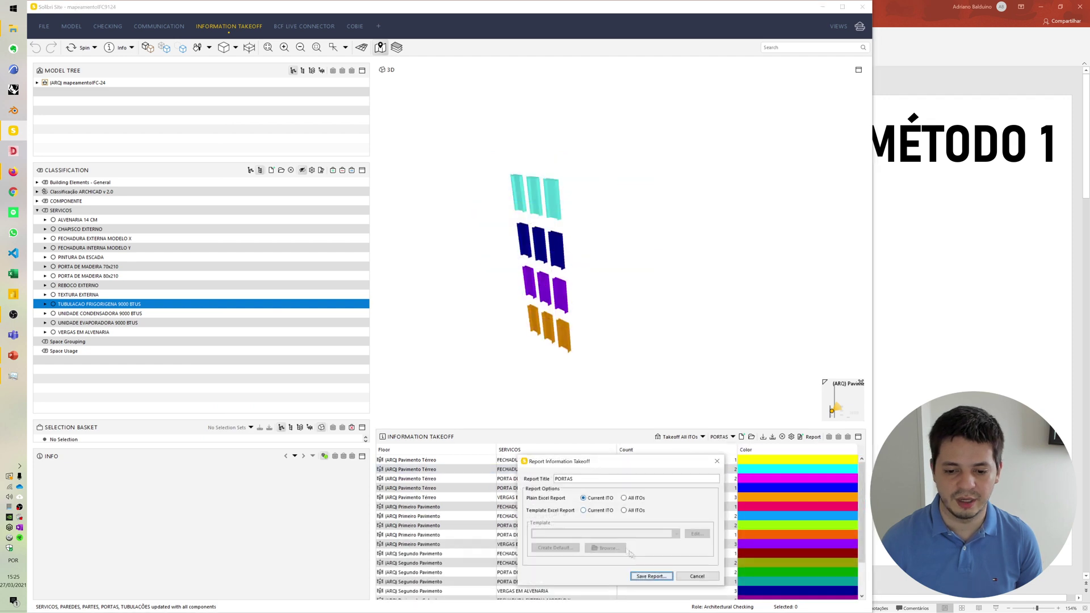
pyautogui.click(651, 577)
pyautogui.click(488, 589)
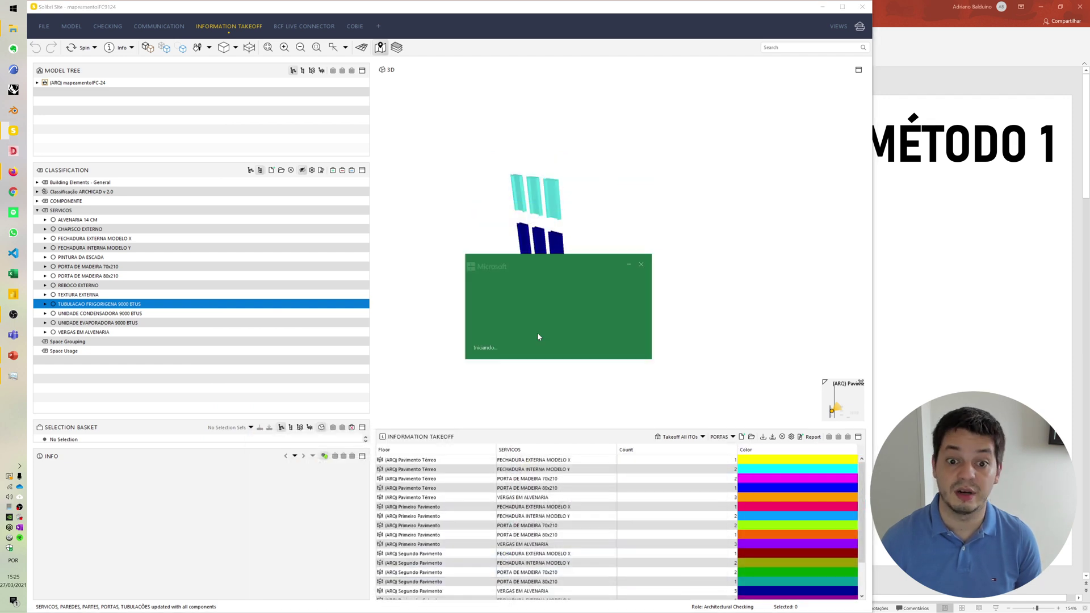
pyautogui.click(800, 106)
# Step: Export the PARTES takeoff as a plain Excel report of the current ITO, saved as PARTES.xlsx, and close the workbook
pyautogui.click(733, 437)
pyautogui.click(728, 459)
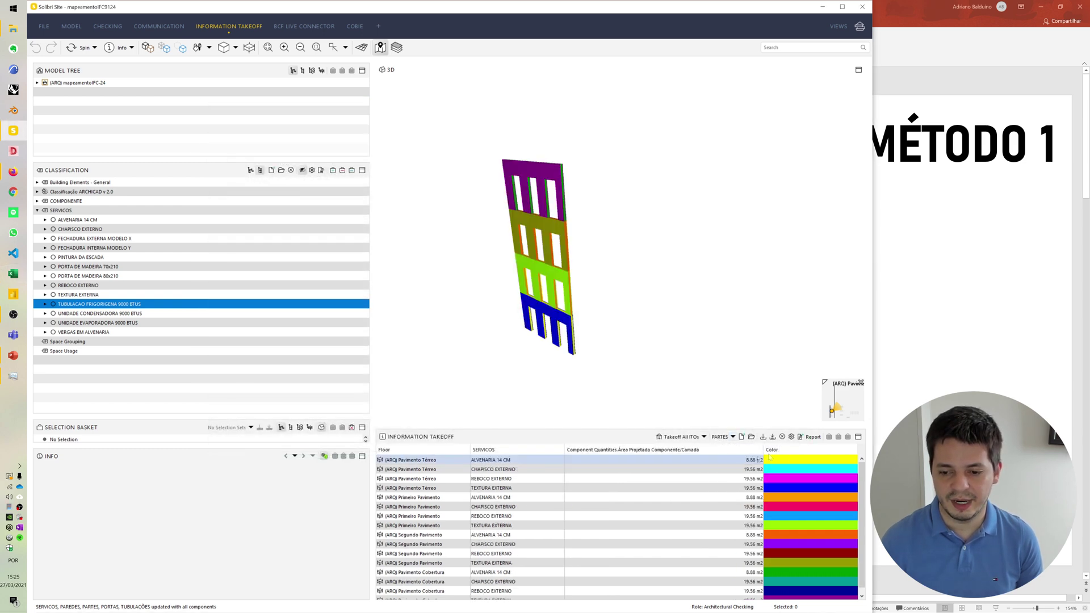
pyautogui.click(813, 437)
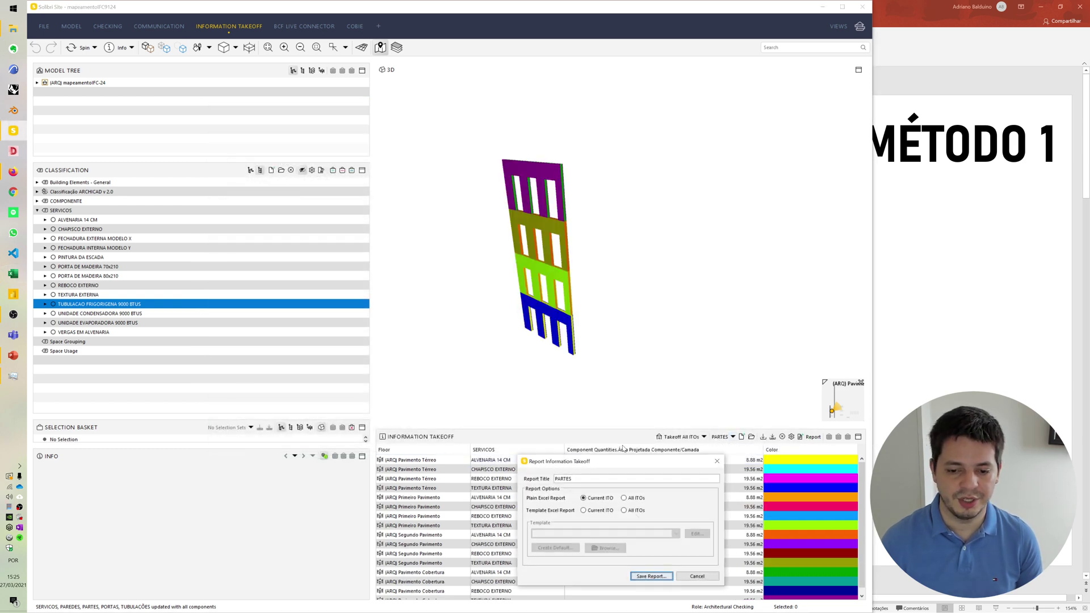
pyautogui.click(651, 576)
pyautogui.click(488, 588)
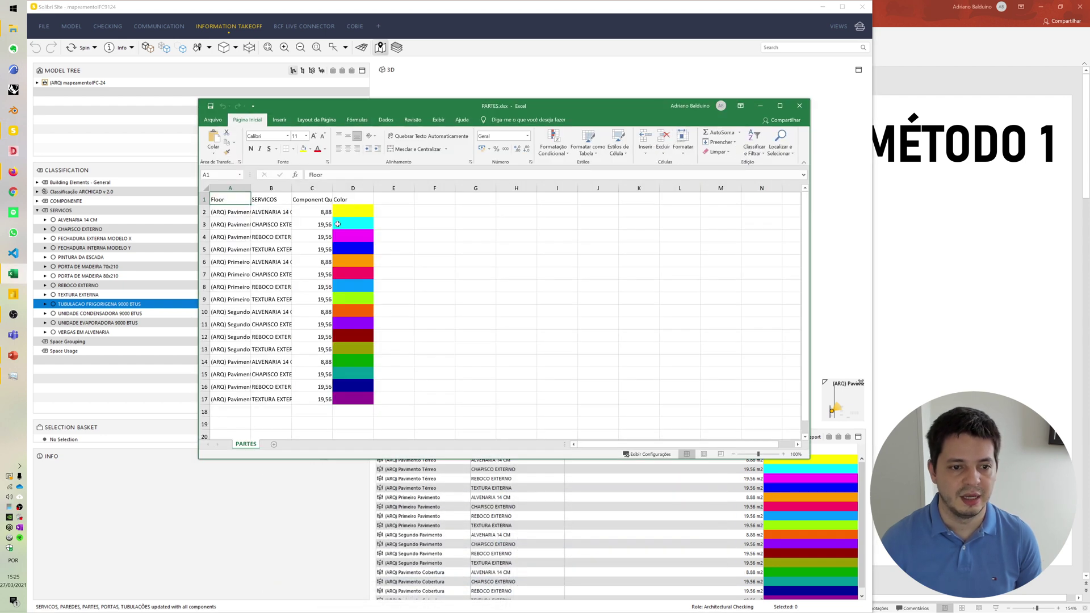
pyautogui.click(800, 106)
# Step: Export the TUBULAÇÕES takeoff as a plain Excel report of the current ITO, saved as TUBULAÇÕES.xlsx
pyautogui.click(731, 437)
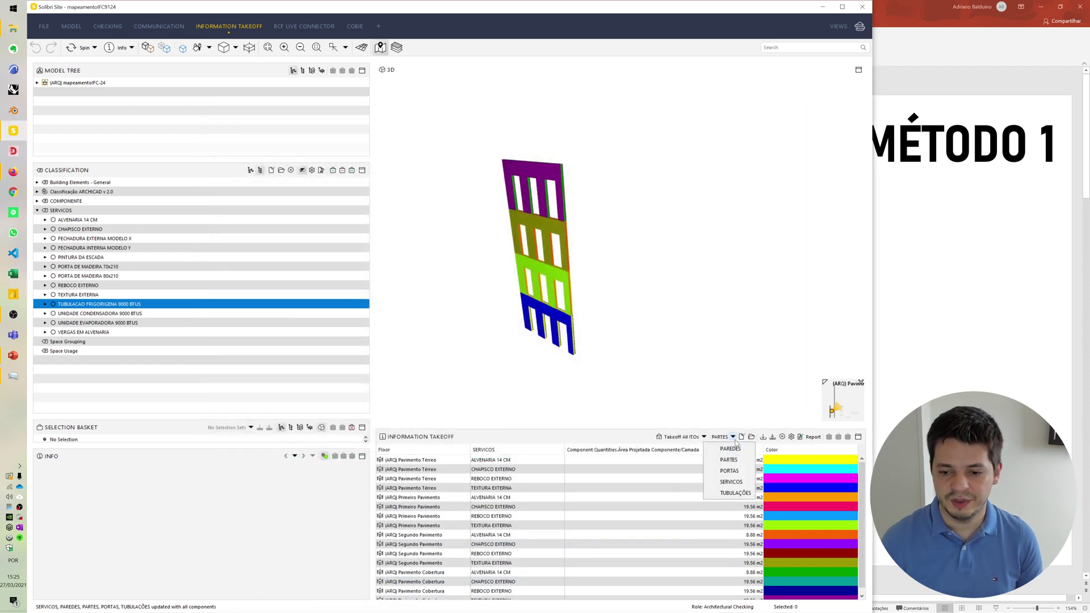
pyautogui.click(728, 490)
pyautogui.click(812, 438)
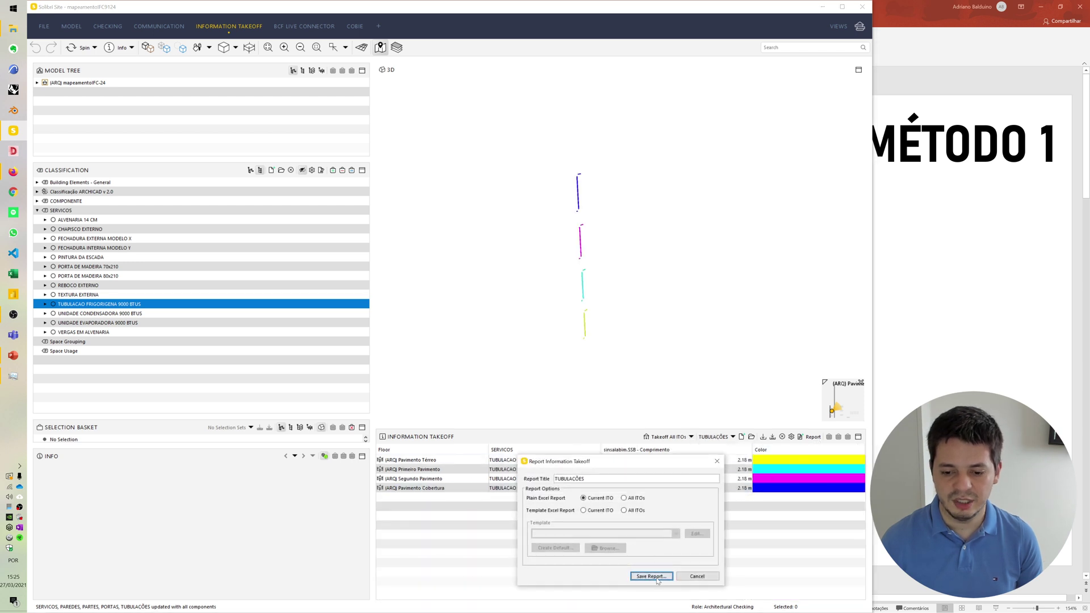
pyautogui.click(657, 579)
pyautogui.click(488, 586)
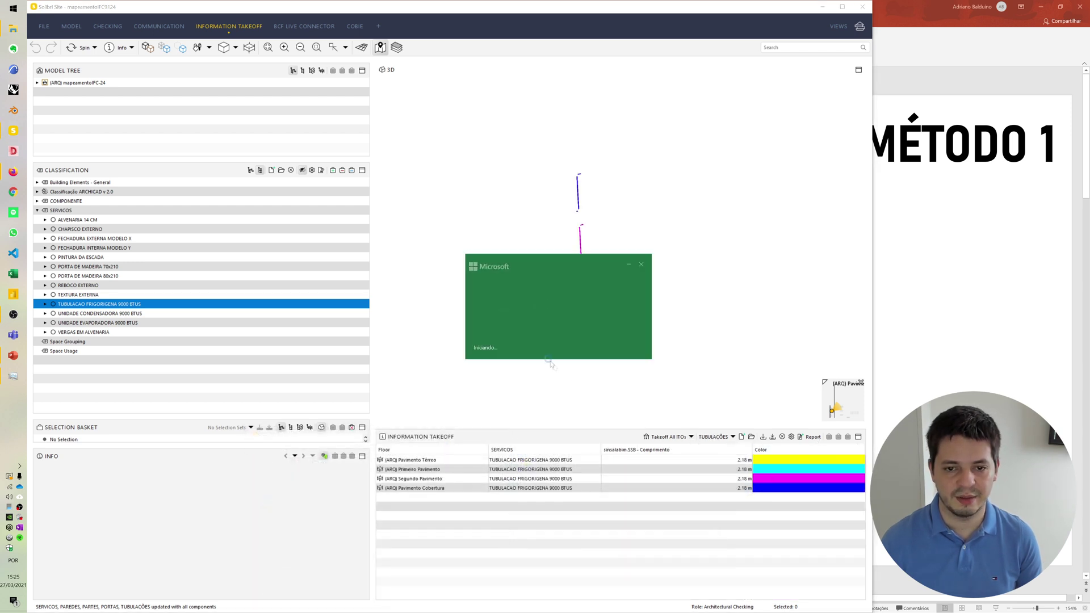
# Step: Fit columns A to D of TUBULAÇÕES.xlsx to their contents for inspection, and close the workbook without saving
pyautogui.moveTo(230, 188); pyautogui.dragTo(360, 188)
pyautogui.doubleClick(373, 188)
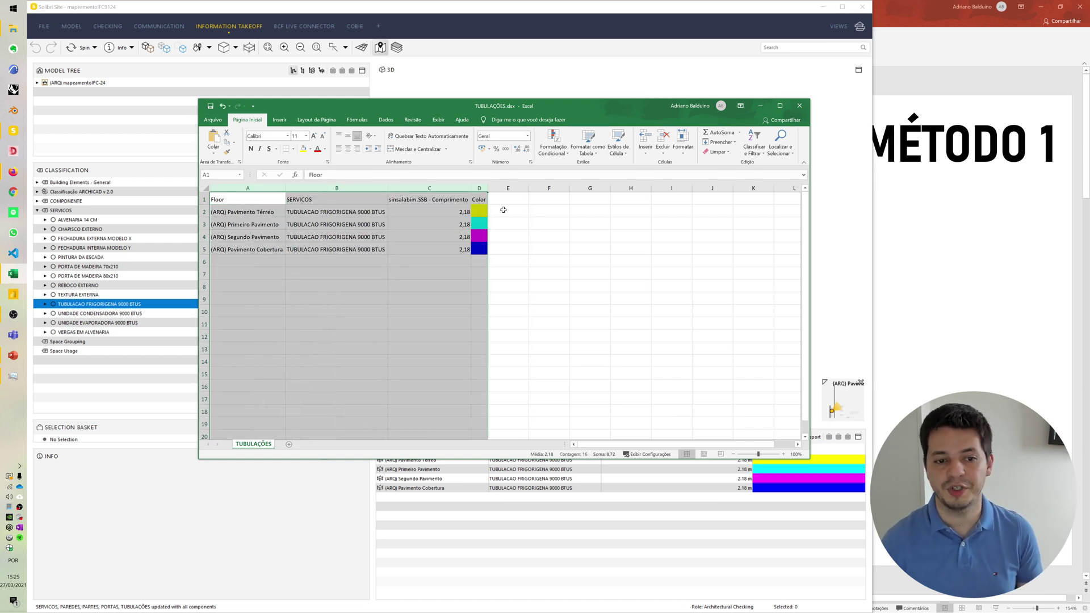
pyautogui.click(799, 106)
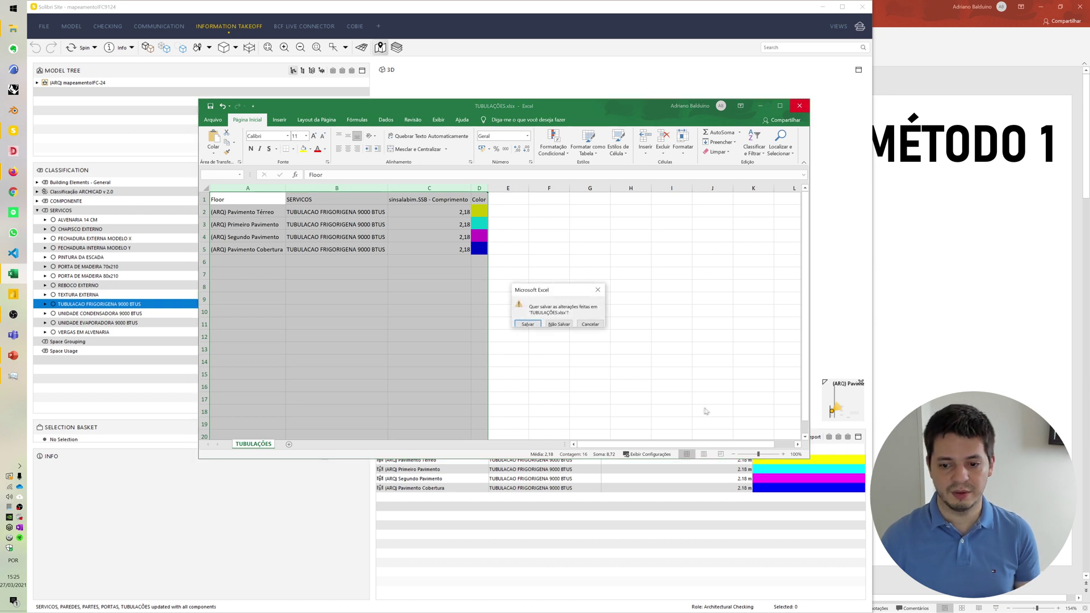
pyautogui.click(559, 324)
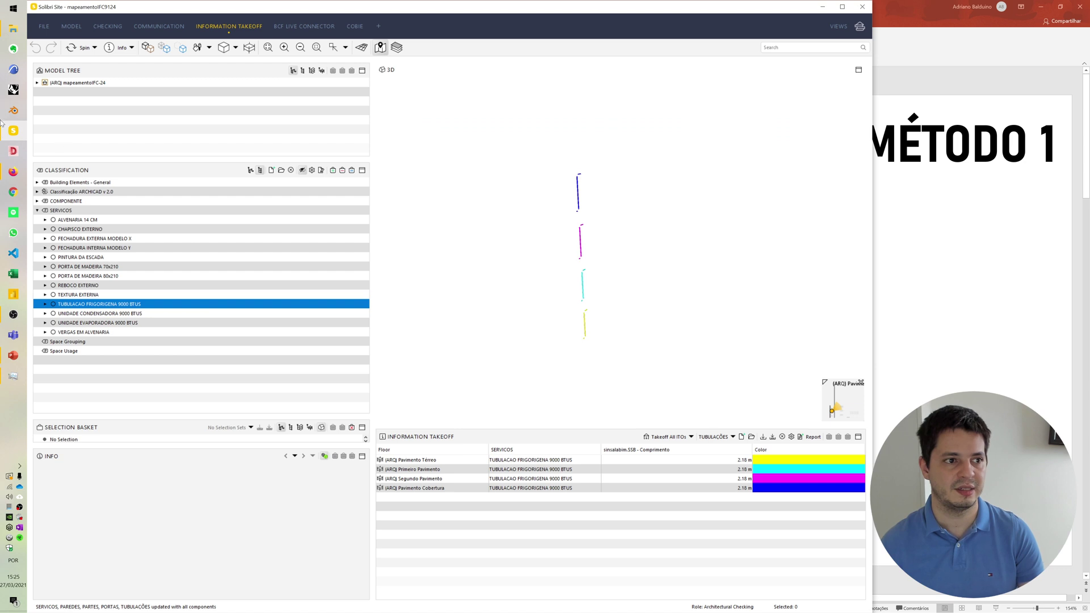
# Step: Open the QTO folder in File Explorer and select the four exported workbooks to check them
pyautogui.click(13, 29)
pyautogui.doubleClick(671, 271)
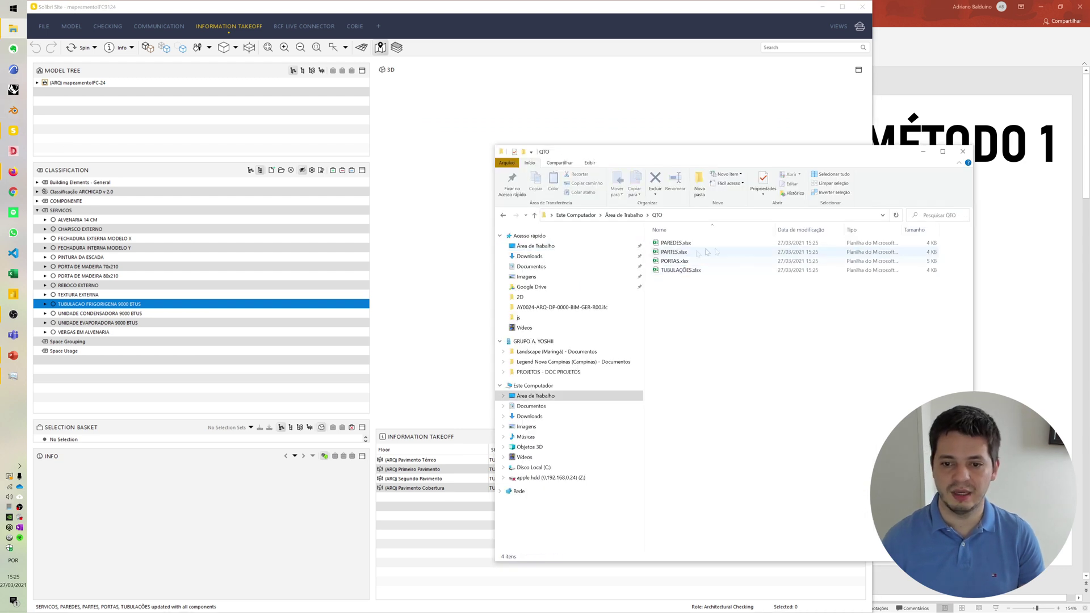
pyautogui.moveTo(683, 151); pyautogui.dragTo(504, 120)
pyautogui.moveTo(555, 274); pyautogui.dragTo(539, 214)
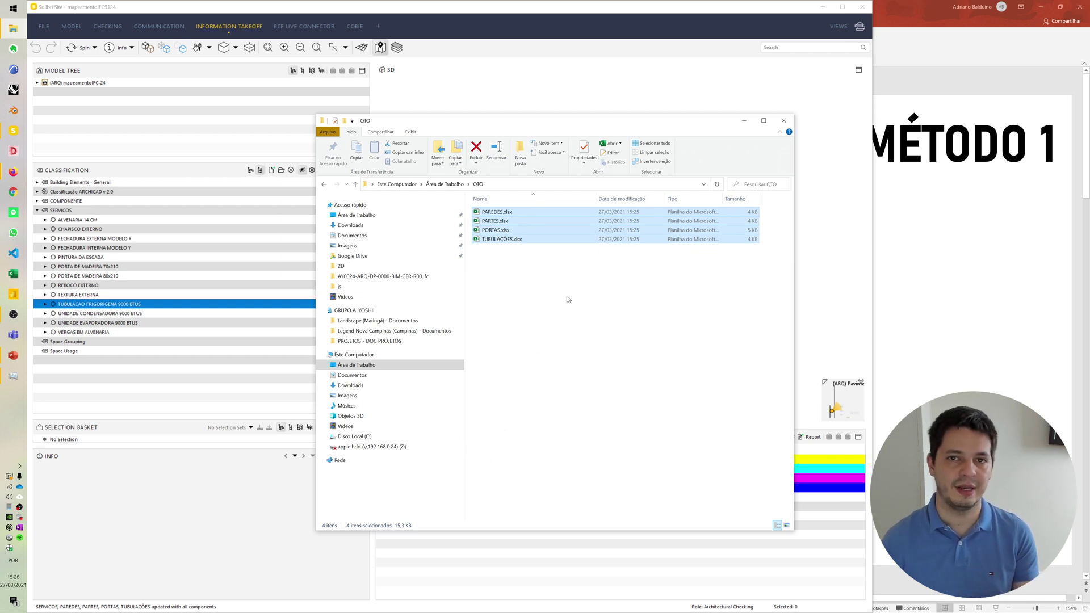
# Step: Switch to the PowerPoint presentation and compare the MÉTODO 1 slide with the MÉTODO 2 slide
pyautogui.click(954, 297)
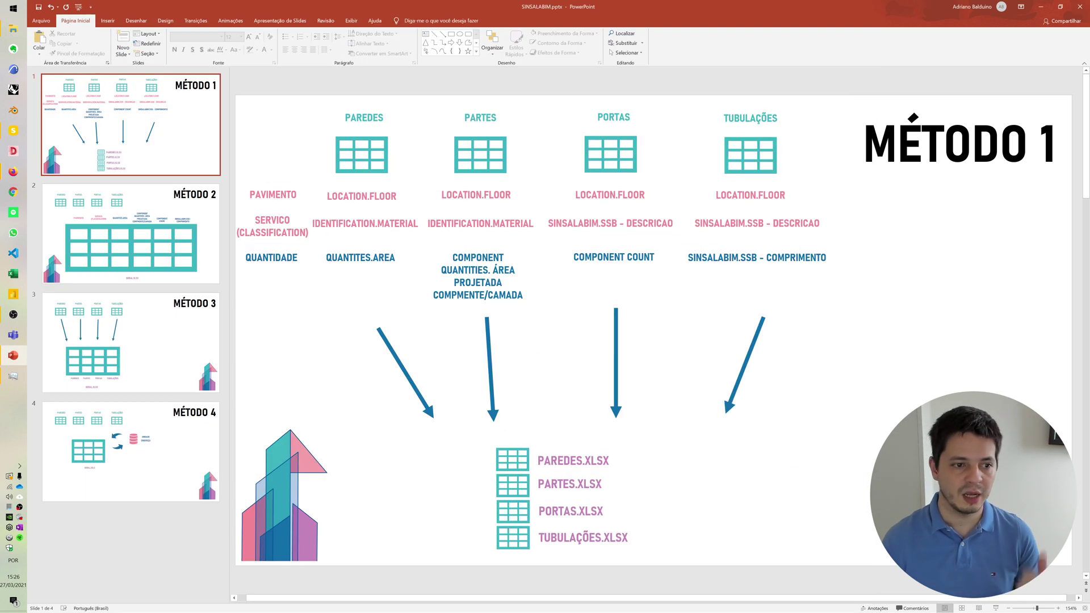
pyautogui.click(164, 225)
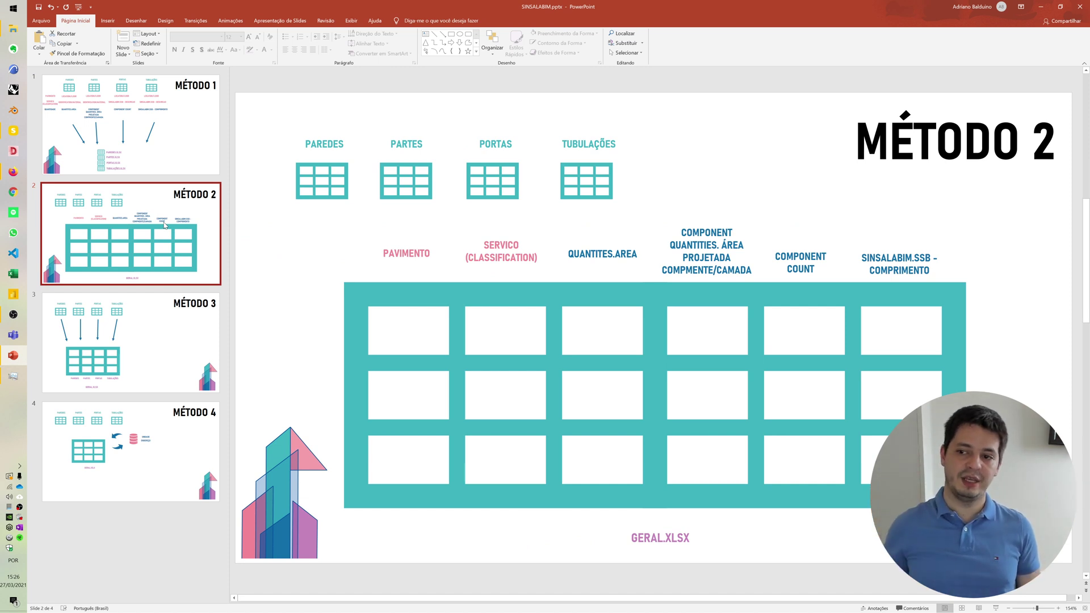
pyautogui.click(172, 155)
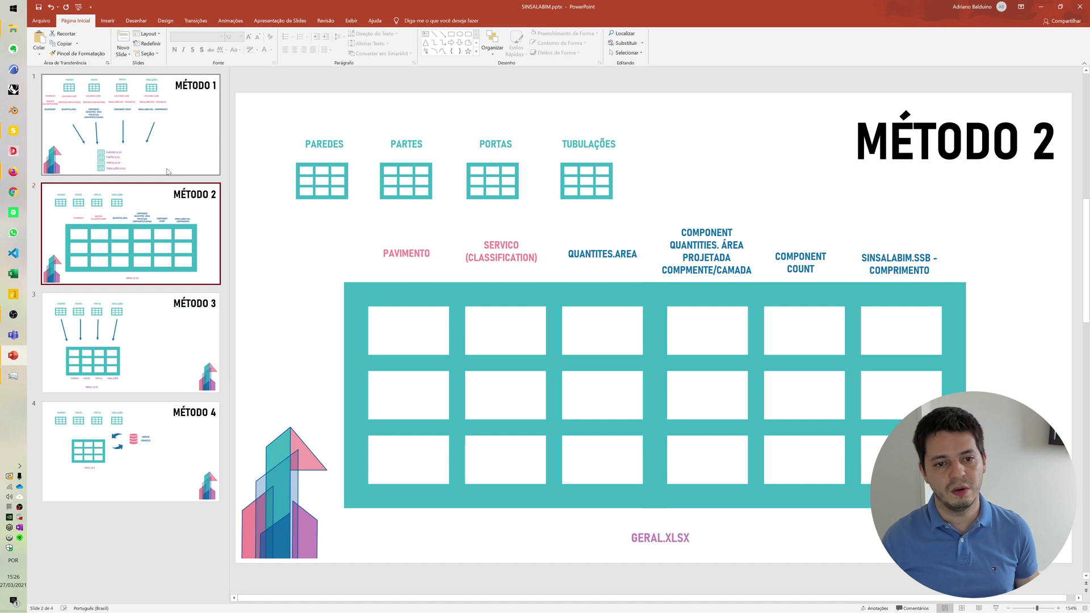
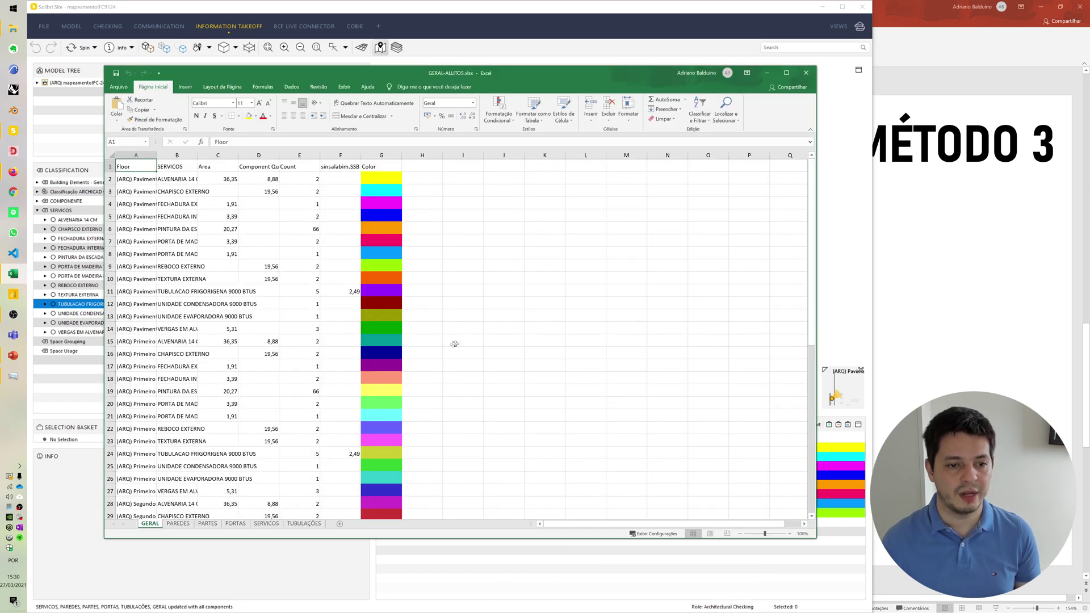
# Step: Fit columns A to G of the GERAL sheet in GERAL-ALLITOS.xlsx to their contents
pyautogui.click(149, 157)
pyautogui.moveTo(148, 156); pyautogui.dragTo(392, 156)
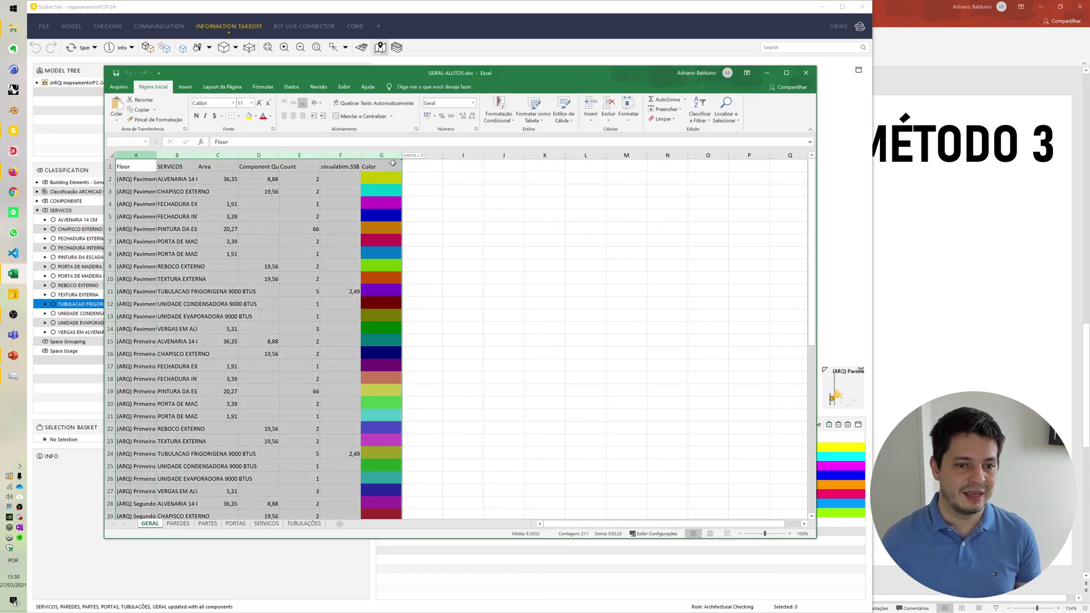
pyautogui.doubleClick(402, 155)
pyautogui.click(340, 190)
# Step: Examine the service and quantity columns of the GERAL sheet
pyautogui.moveTo(242, 166); pyautogui.dragTo(249, 291)
pyautogui.moveTo(322, 167); pyautogui.dragTo(334, 264)
pyautogui.moveTo(510, 168); pyautogui.dragTo(511, 229)
pyautogui.click(401, 375)
# Step: Show the PAREDES sheet and fit its Area column to the contents
pyautogui.click(178, 523)
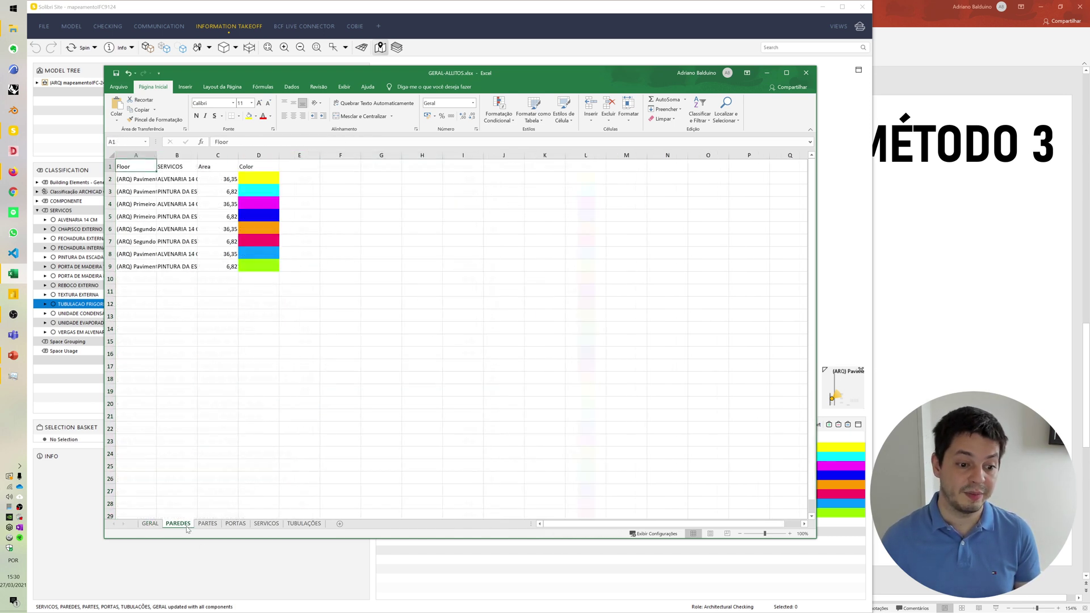
pyautogui.moveTo(141, 155); pyautogui.dragTo(280, 157)
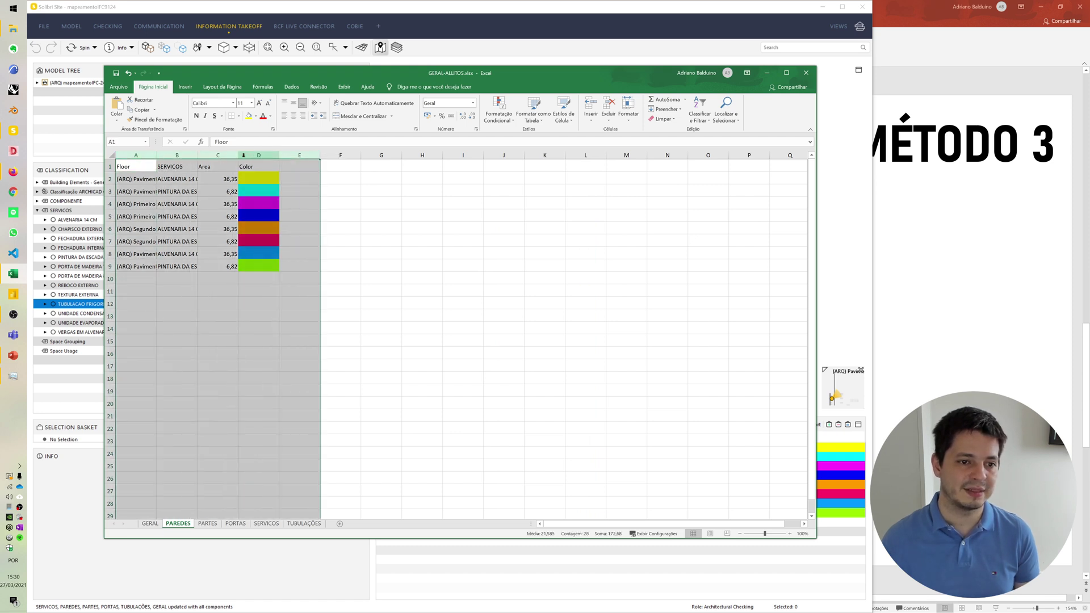
pyautogui.click(242, 155)
pyautogui.doubleClick(239, 156)
pyautogui.click(231, 189)
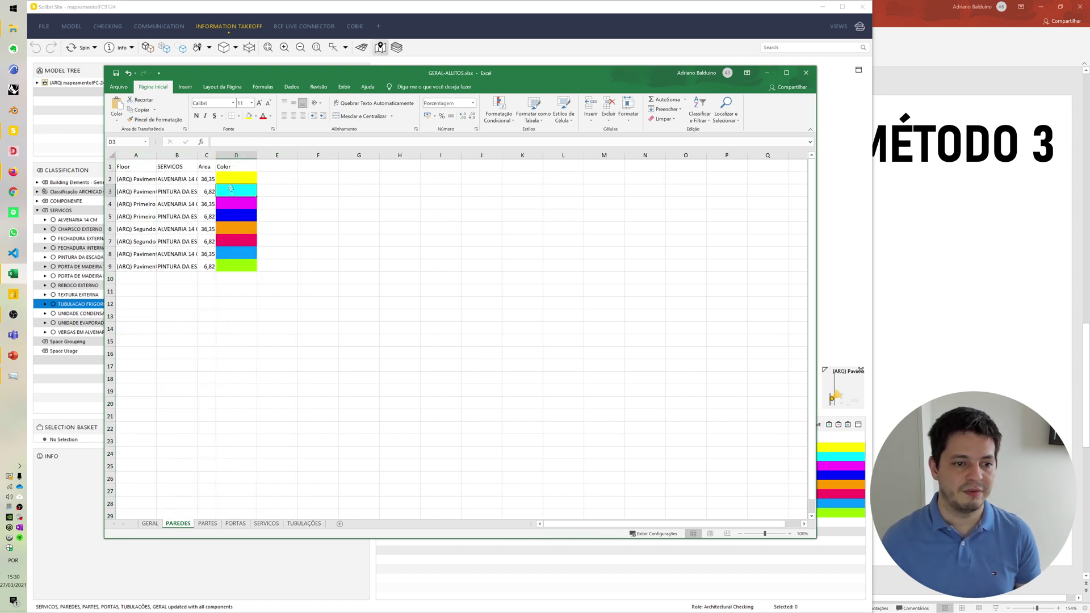
# Step: Review the PARTES, PAREDES, PORTAS, SERVICOS and TUBULAÇÕES sheets, fitting the SERVICOS column on the TUBULAÇÕES sheet
pyautogui.click(208, 525)
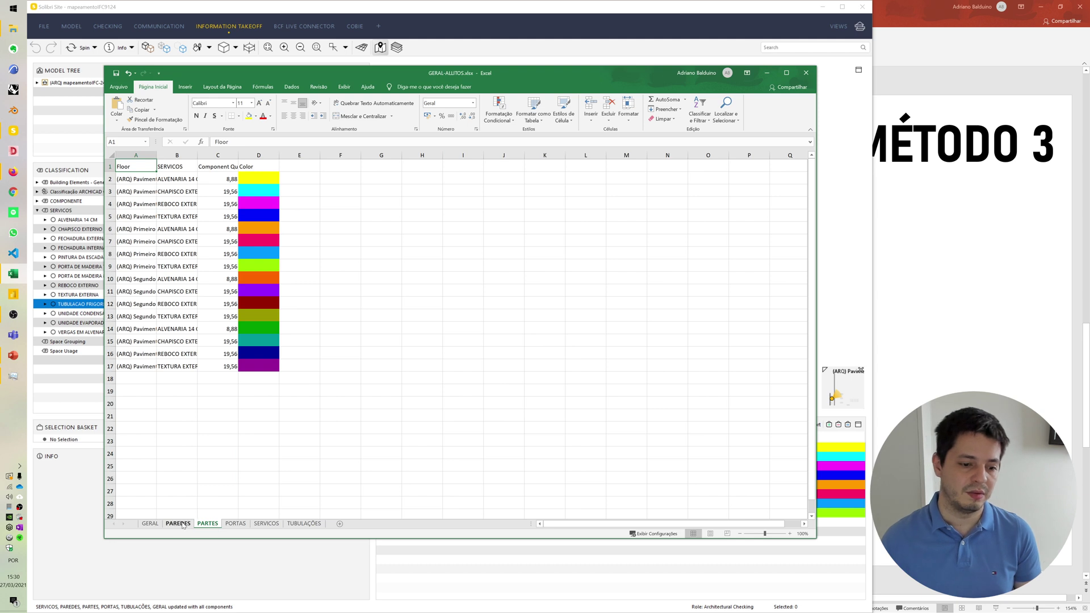
pyautogui.click(351, 345)
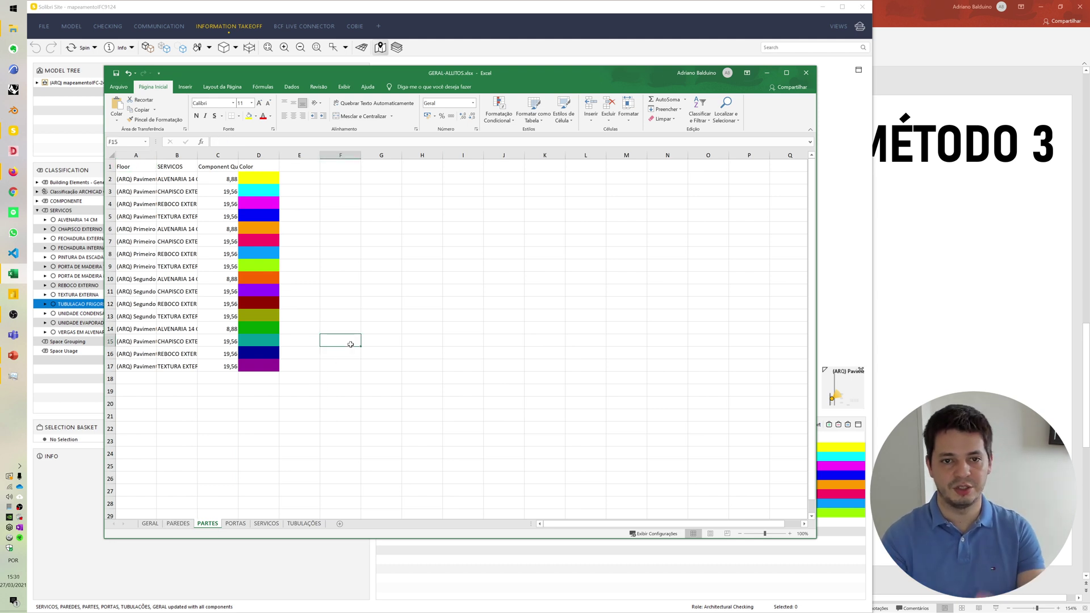
pyautogui.click(178, 525)
pyautogui.click(206, 466)
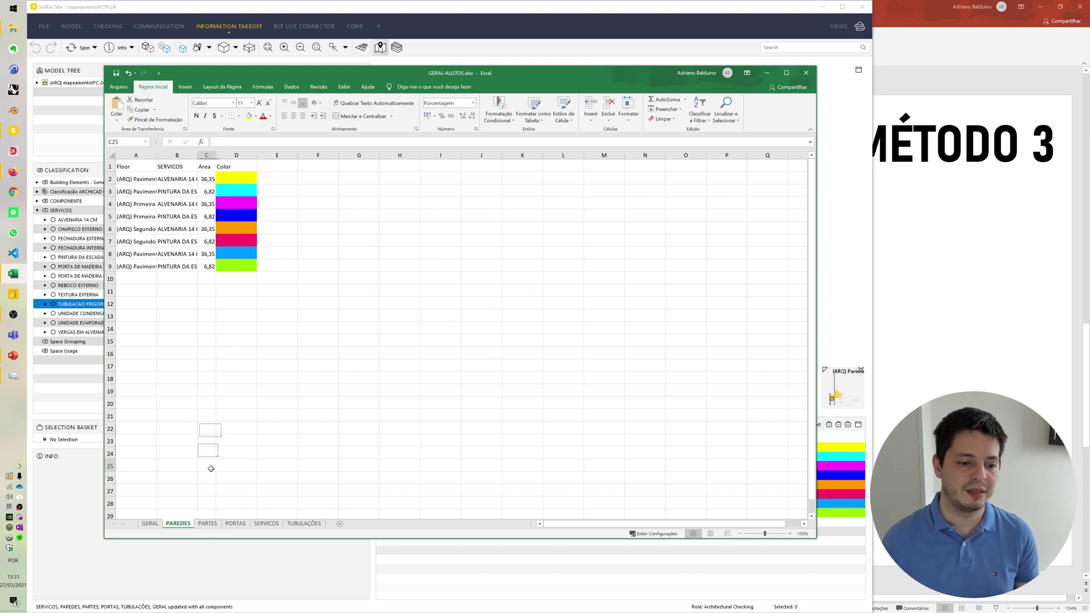
pyautogui.click(207, 524)
pyautogui.click(235, 524)
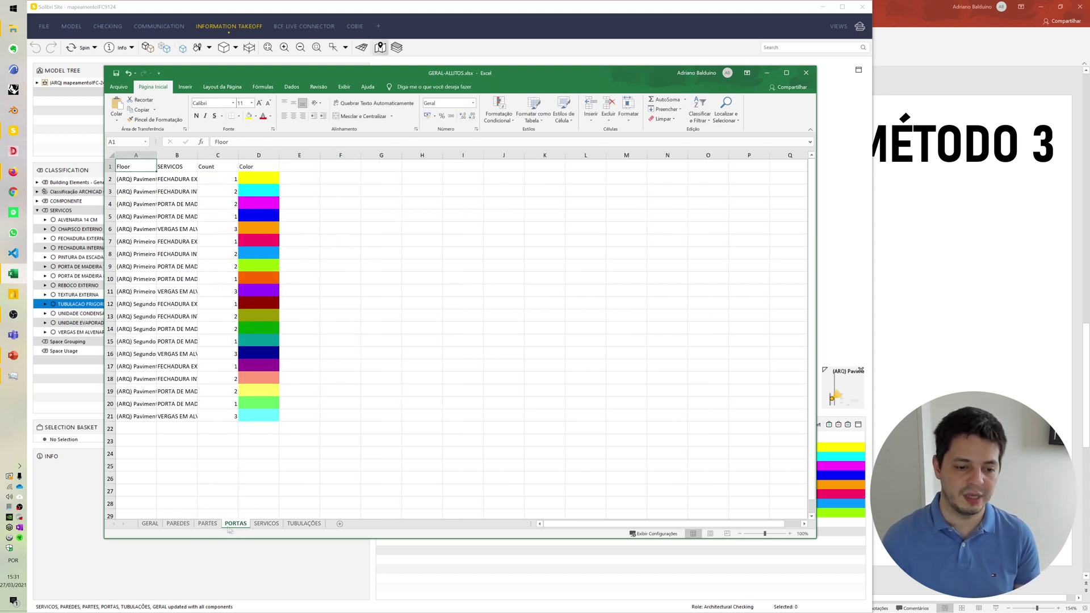
pyautogui.click(266, 524)
pyautogui.click(305, 524)
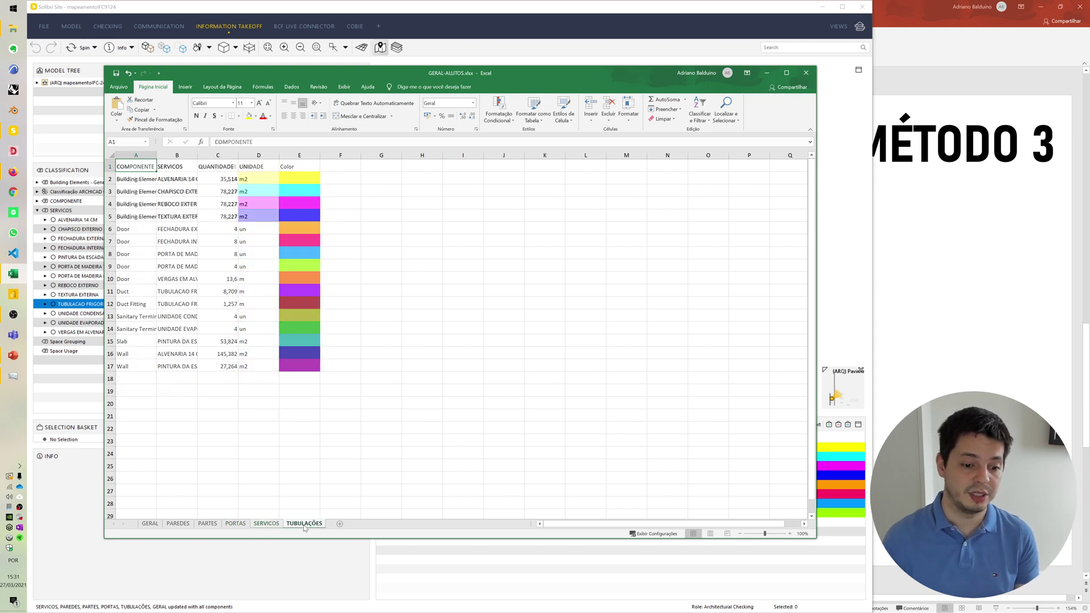
pyautogui.click(246, 353)
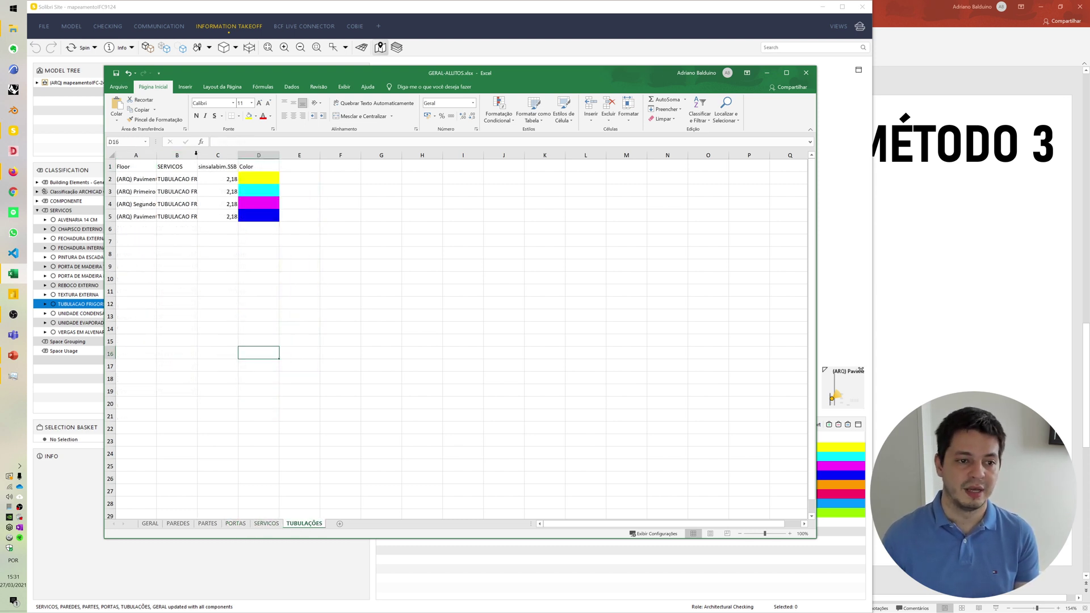
pyautogui.doubleClick(197, 155)
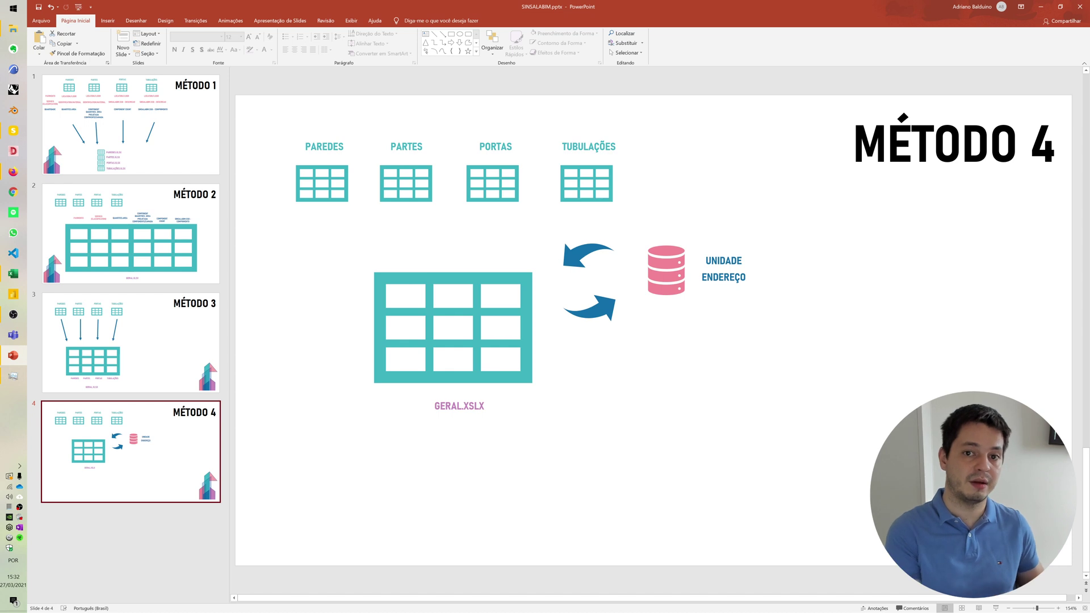
# Step: Select the database graphic on the MÉTODO 4 slide, then switch to Solibri and show the SERVICOS takeoff
pyautogui.click(658, 256)
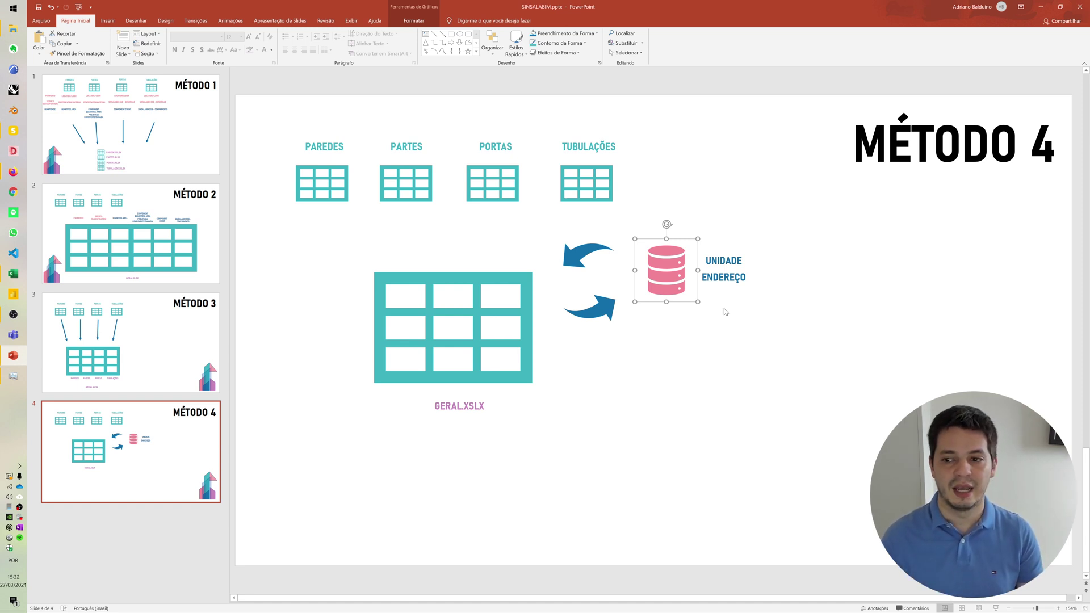
pyautogui.hotkey('alt', 'Tab')
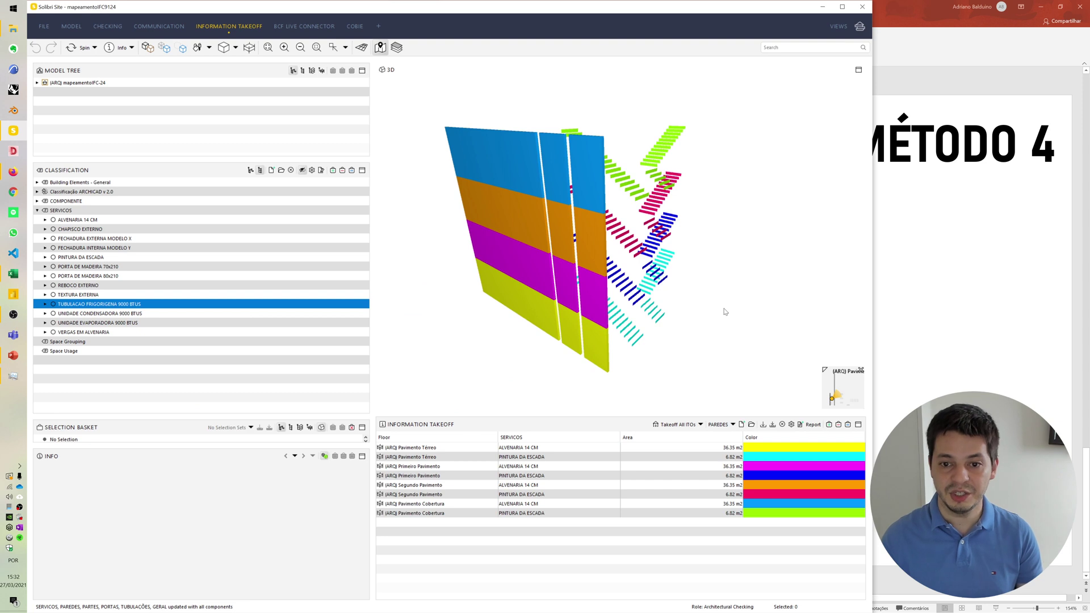
pyautogui.click(732, 425)
pyautogui.click(724, 480)
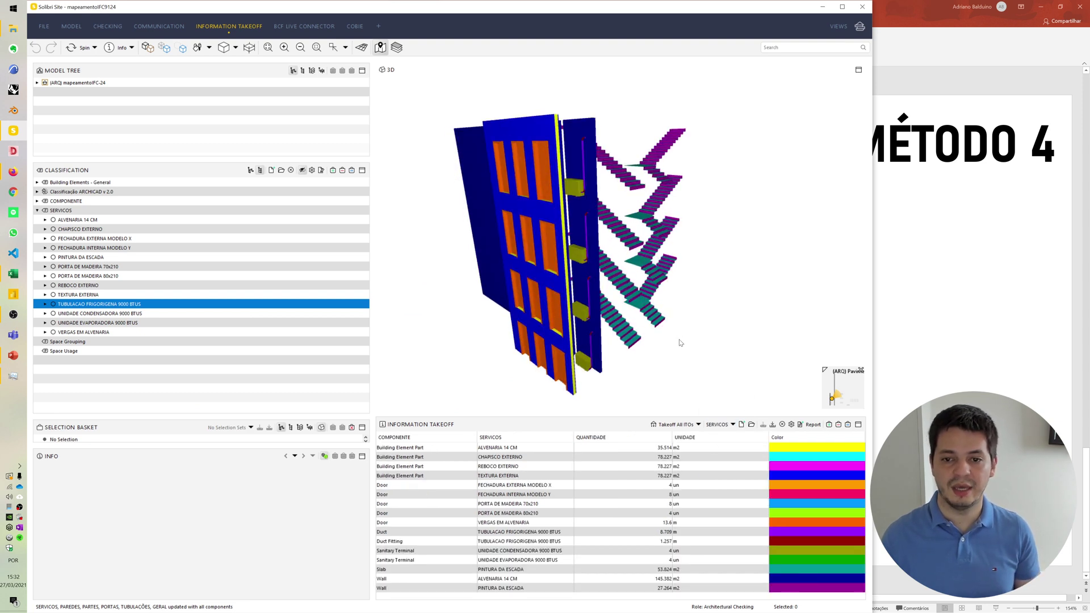
pyautogui.scroll(-2, 681, 343)
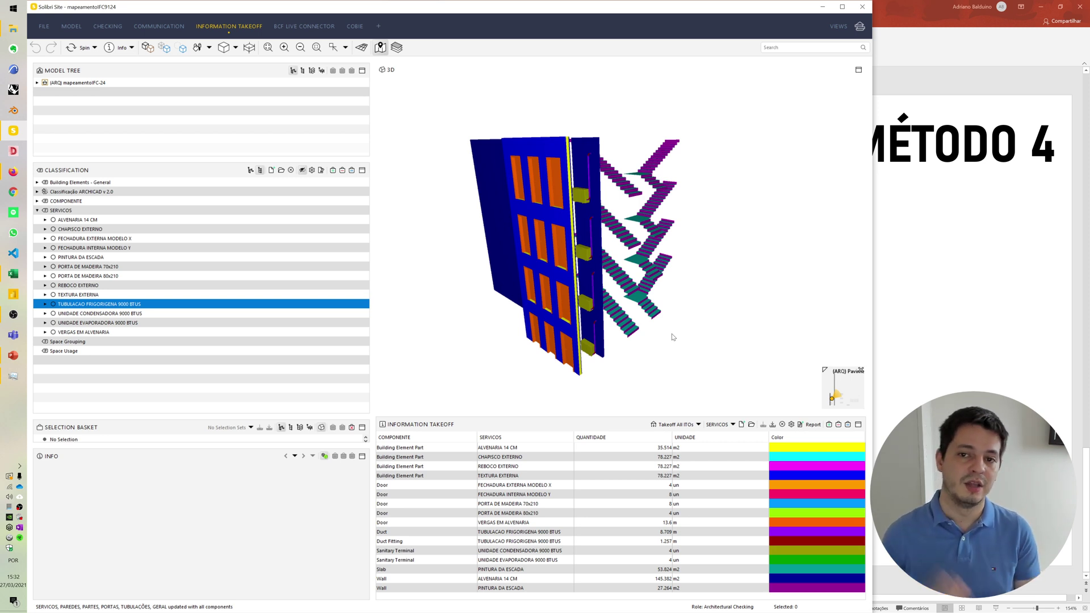
# Step: Inspect the JavaScript of the QUANTIDADE column in the SERVICOS takeoff and close its settings
pyautogui.rightClick(613, 438)
pyautogui.click(625, 453)
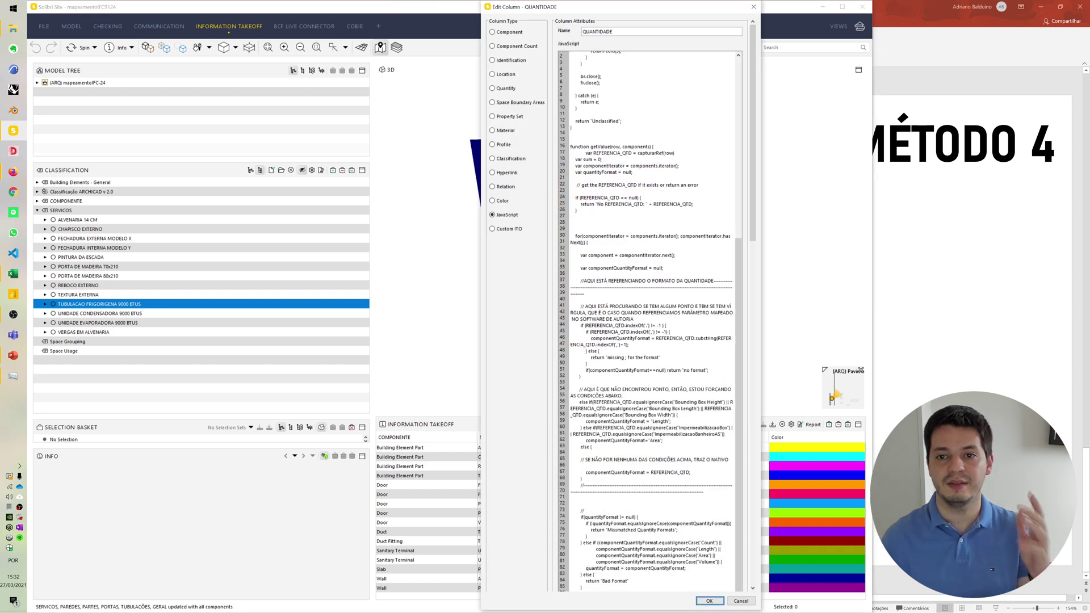
pyautogui.click(754, 7)
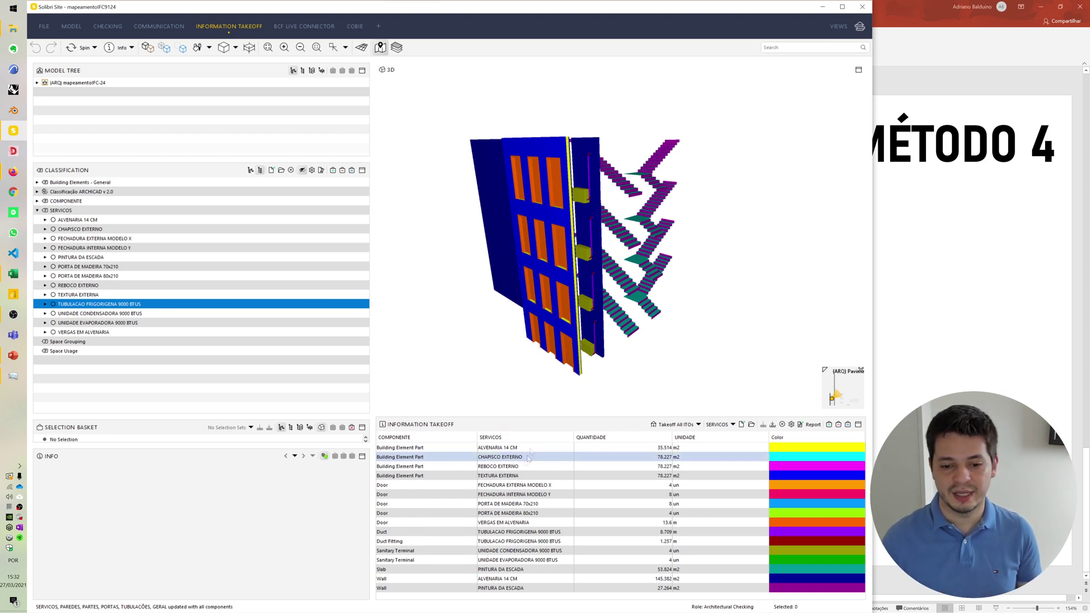
# Step: Enlarge the takeoff table and export the current SERVICOS takeoff as a plain Excel report named GERAL-JS.xlsx
pyautogui.moveTo(538, 421); pyautogui.dragTo(534, 390)
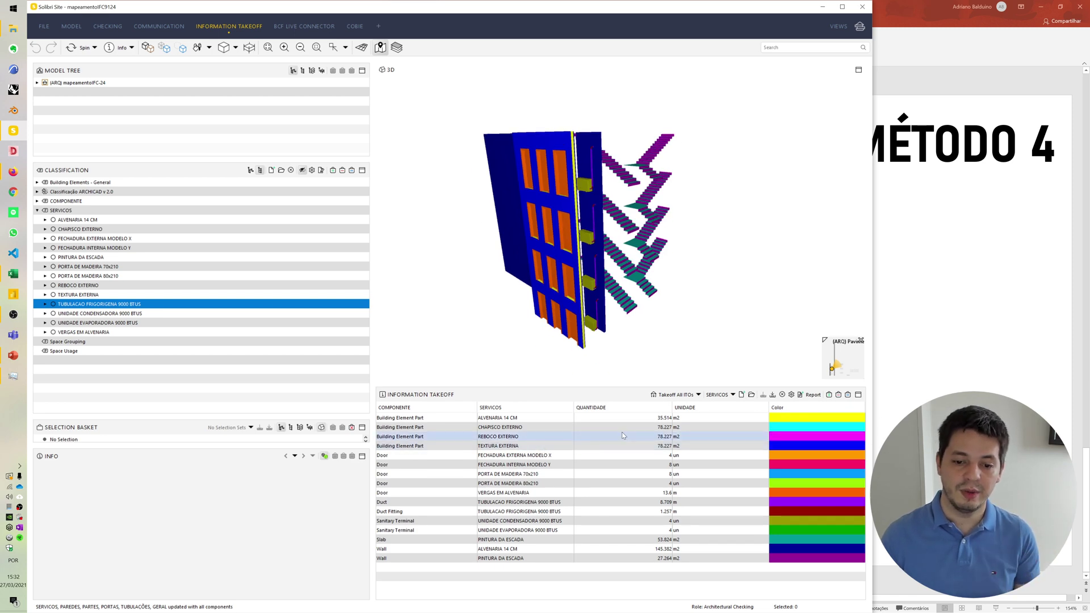
pyautogui.click(809, 395)
pyautogui.click(661, 557)
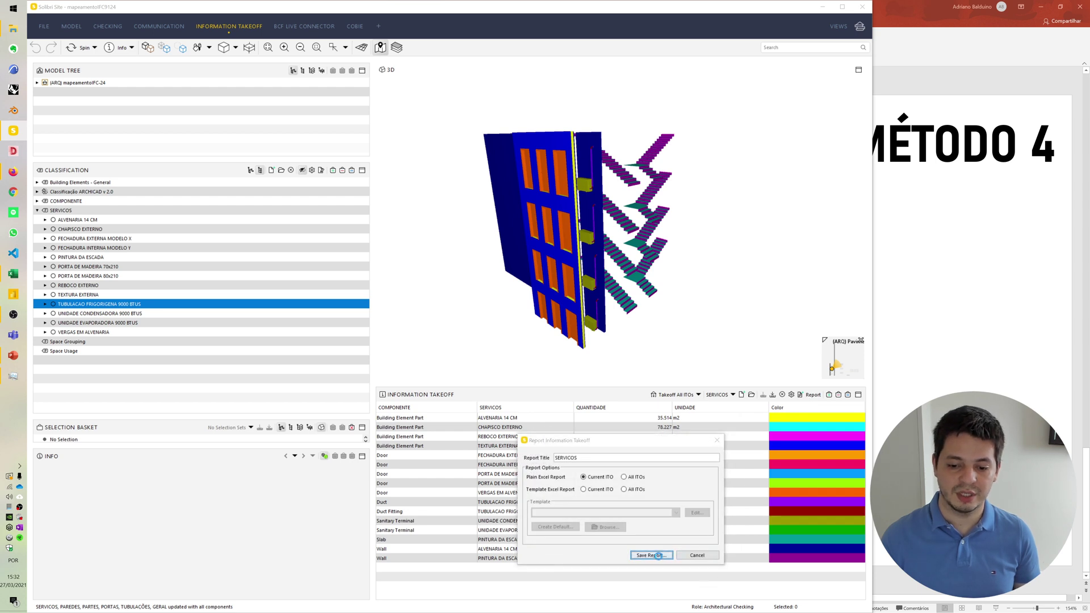
pyautogui.click(588, 570)
pyautogui.doubleClick(588, 569)
pyautogui.doubleClick(588, 569)
pyautogui.click(568, 569)
pyautogui.press('Delete')
pyautogui.press('Delete')
pyautogui.press('Delete')
pyautogui.press('Delete')
pyautogui.press('Delete')
pyautogui.press('Delete')
pyautogui.press('Delete')
pyautogui.press('Delete')
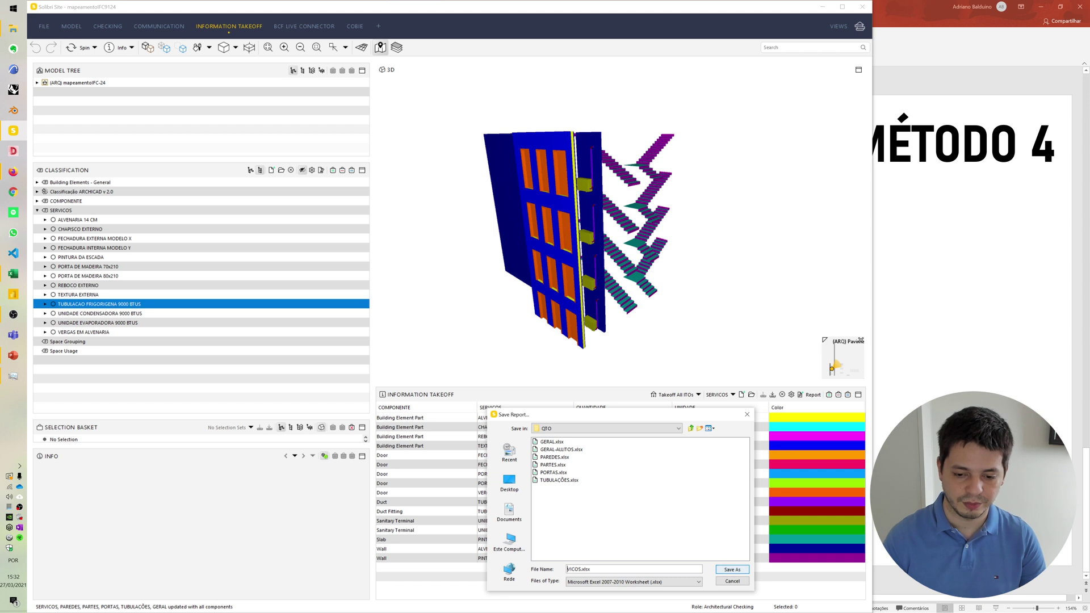
pyautogui.write('HR')
pyautogui.press('BackSpace')
pyautogui.press('BackSpace')
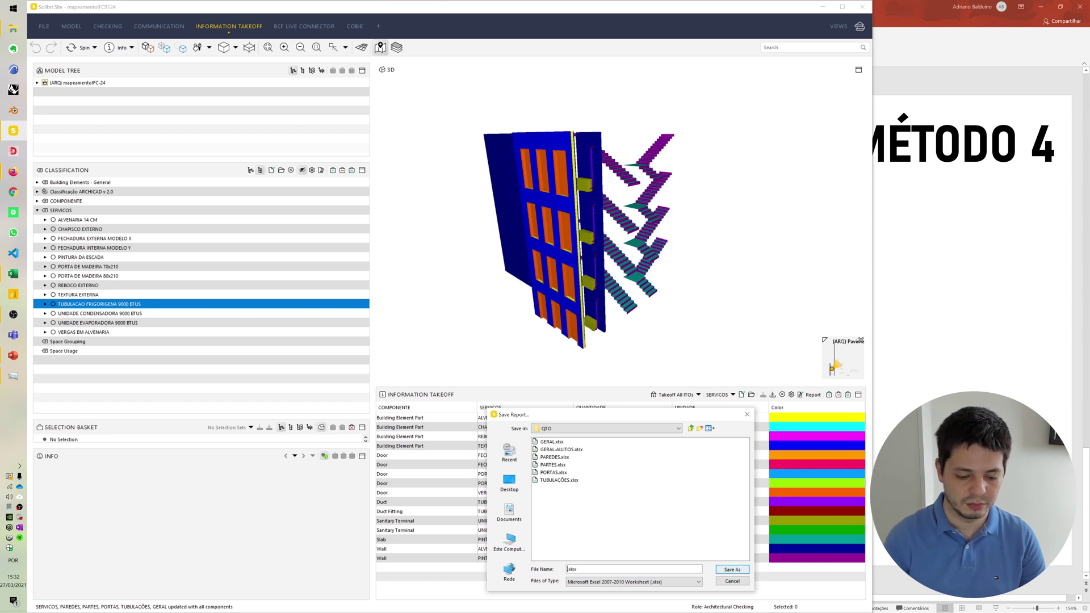
pyautogui.write('GERAL-JS')
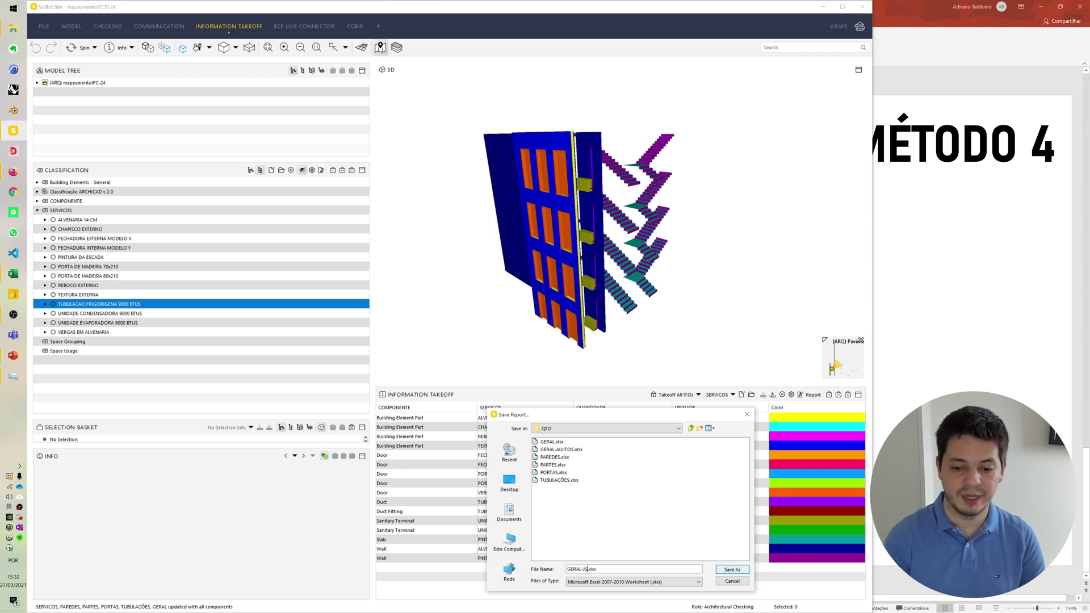
pyautogui.click(731, 571)
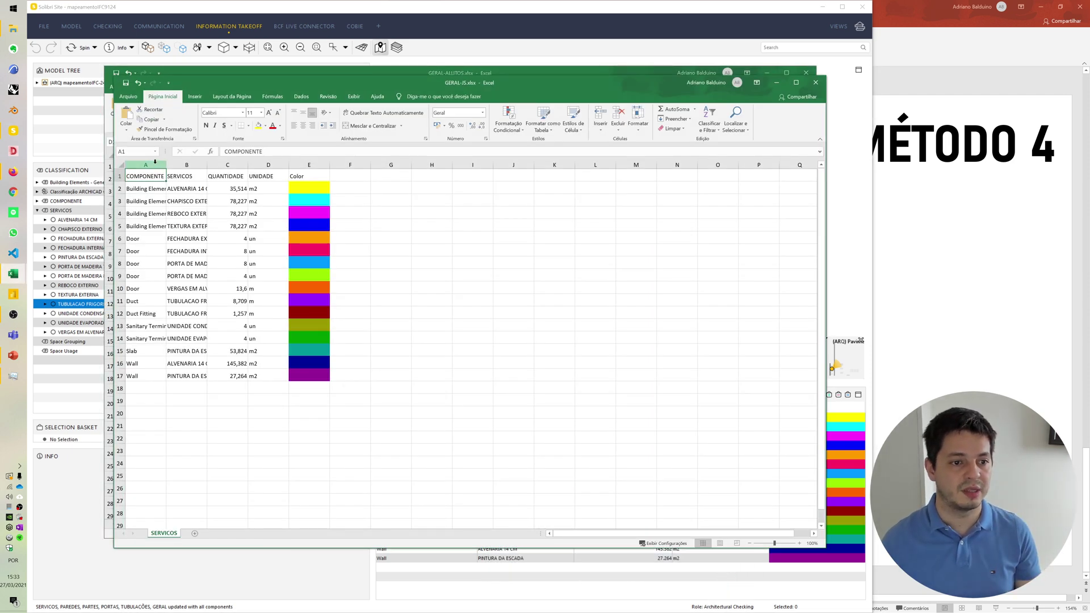
# Step: Fit columns A to E of the exported SERVICOS sheet to their contents and enlarge the sheet to 130%
pyautogui.moveTo(155, 163); pyautogui.dragTo(310, 165)
pyautogui.doubleClick(289, 164)
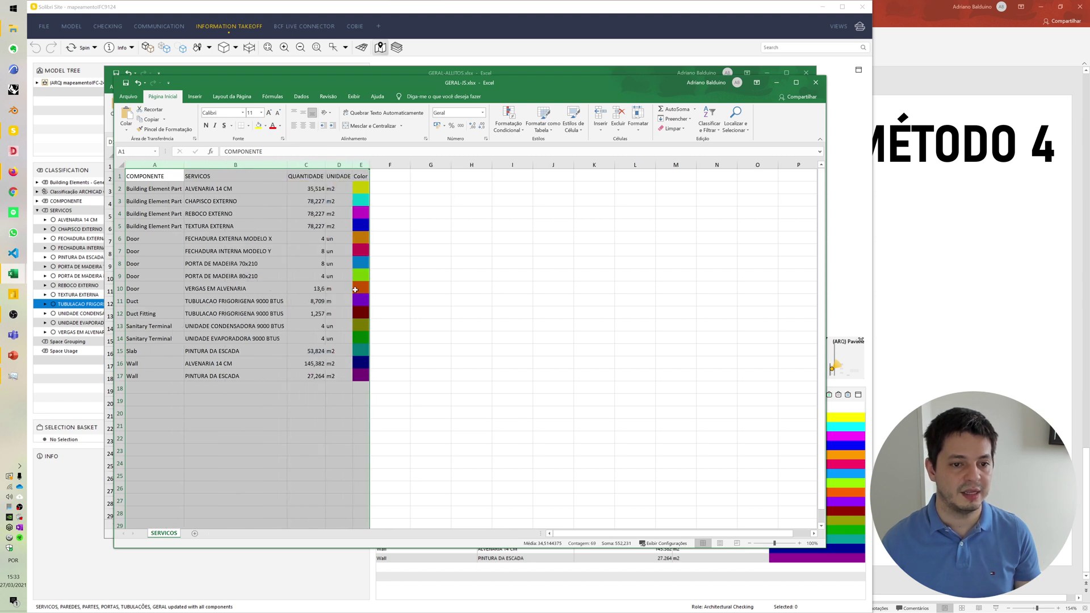
pyautogui.keyDown('ctrl'); pyautogui.scroll(2, 355, 290); pyautogui.keyUp('ctrl')
pyautogui.click(304, 211)
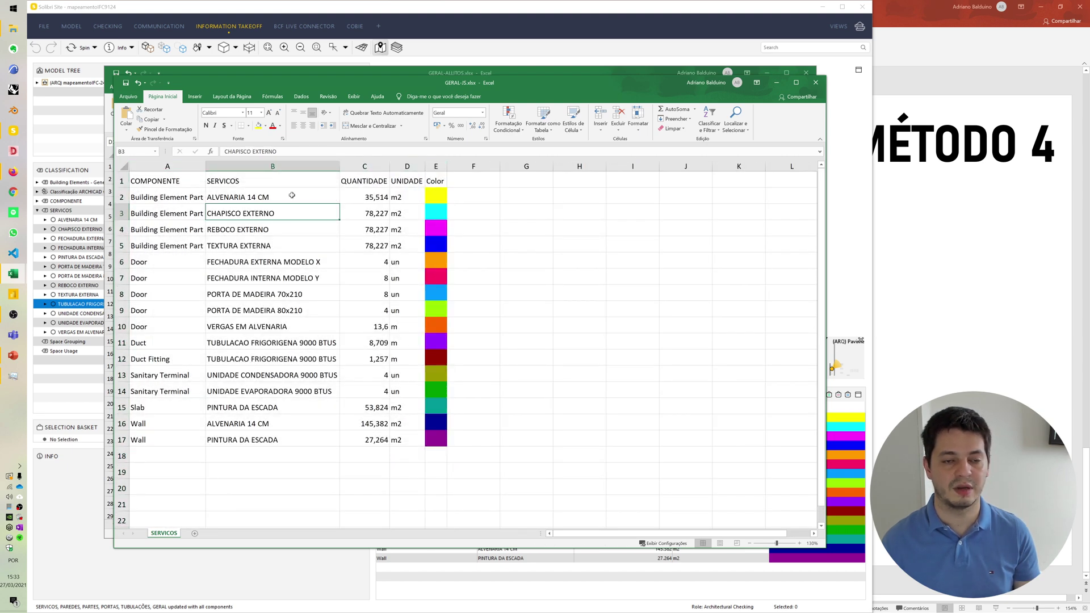
# Step: Examine the service names and the QUANTIDADE values row by row in the GERAL-JS workbook
pyautogui.click(292, 195)
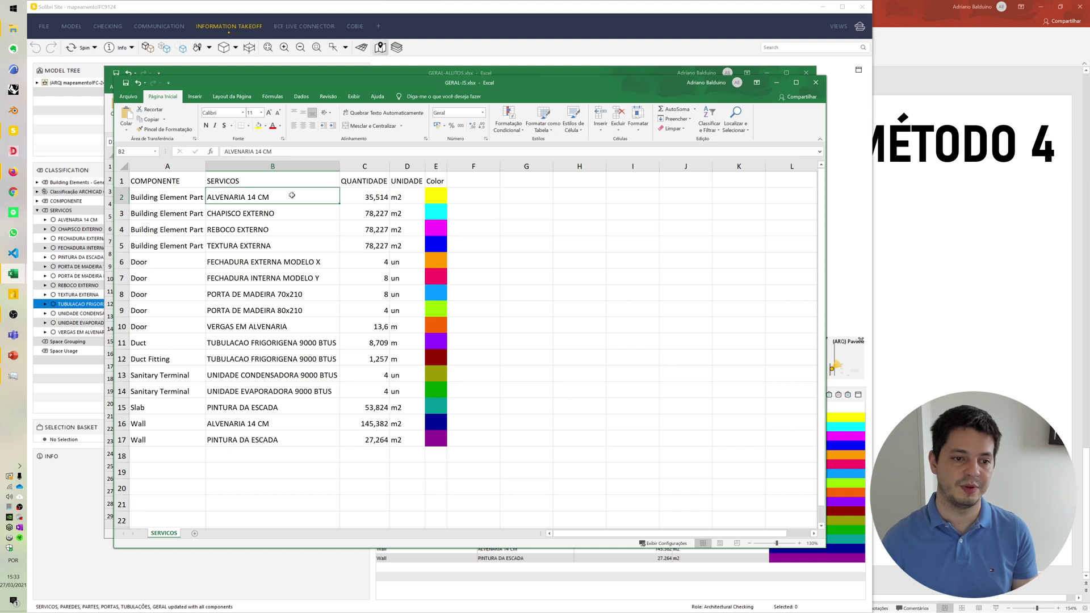
pyautogui.click(356, 193)
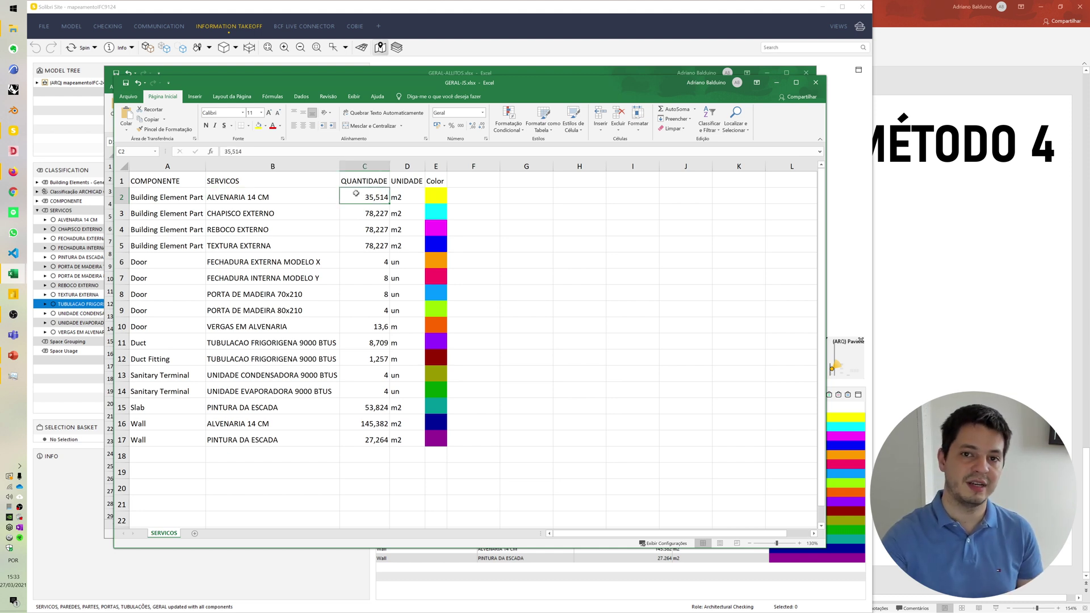
pyautogui.press('Down')
pyautogui.press('Down')
pyautogui.press('Down')
pyautogui.press('Down')
pyautogui.press('Down')
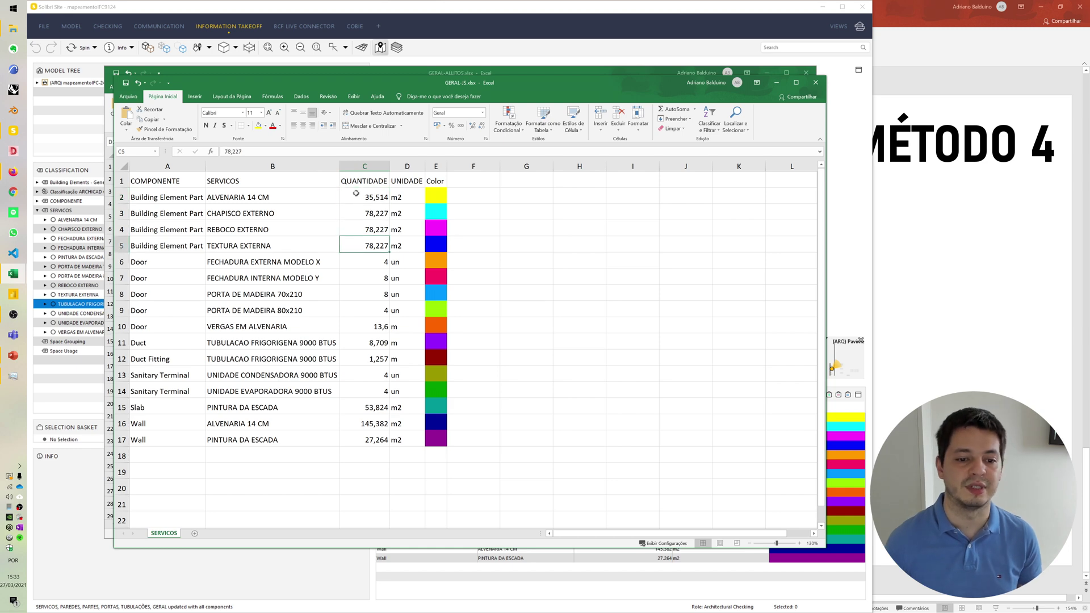
pyautogui.press('Down')
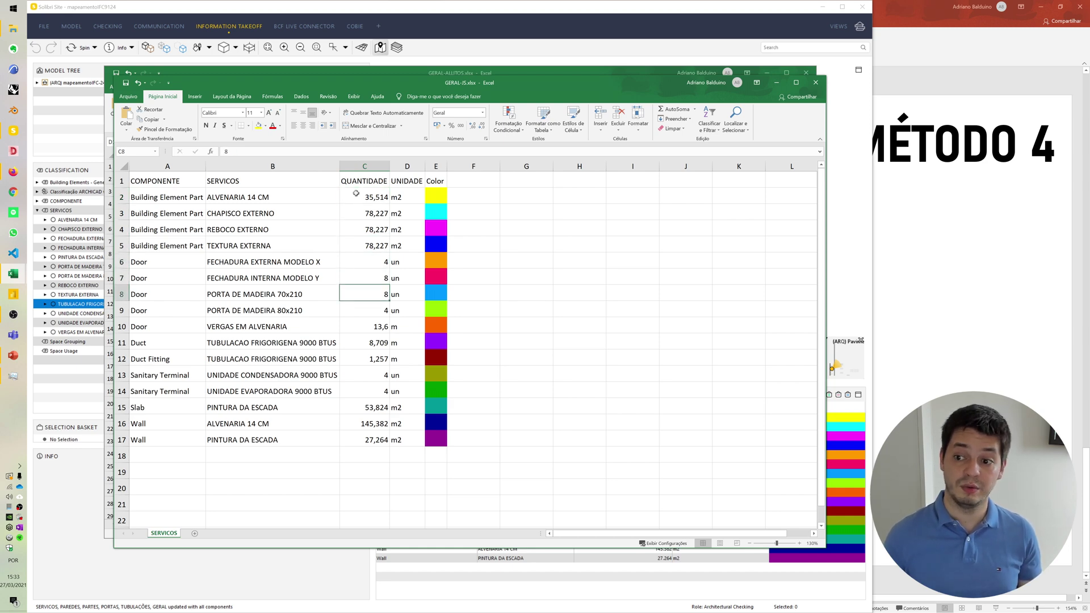
# Step: Switch to Solibri, view the door services' components from FECHADURA EXTERNA MODELO X to PORTA DE MADEIRA 80x210, and show the PAREDES takeoff
pyautogui.hotkey('alt', 'Tab')
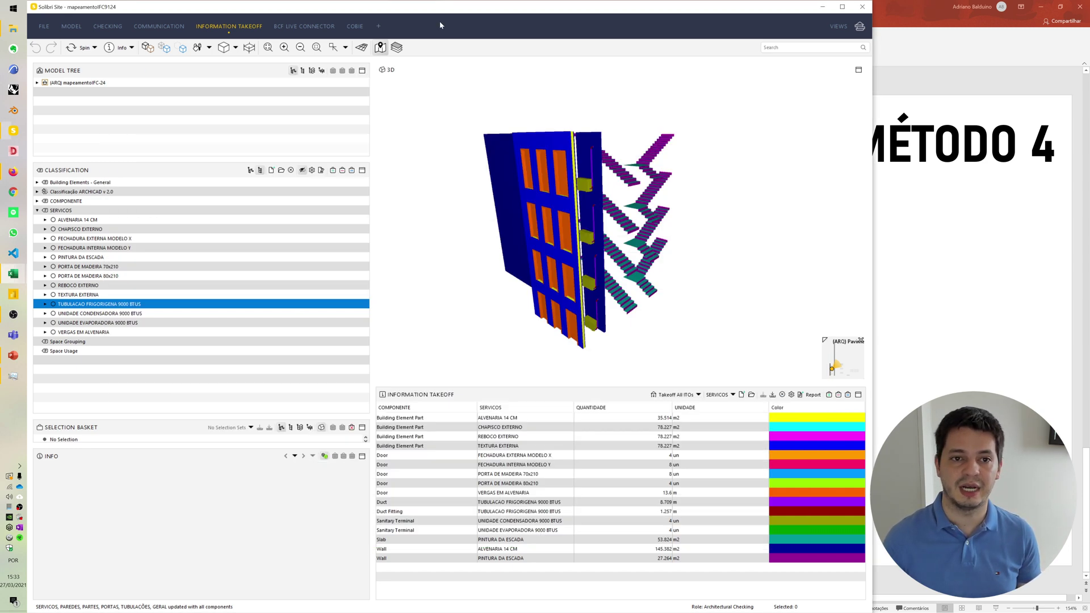
pyautogui.click(532, 455)
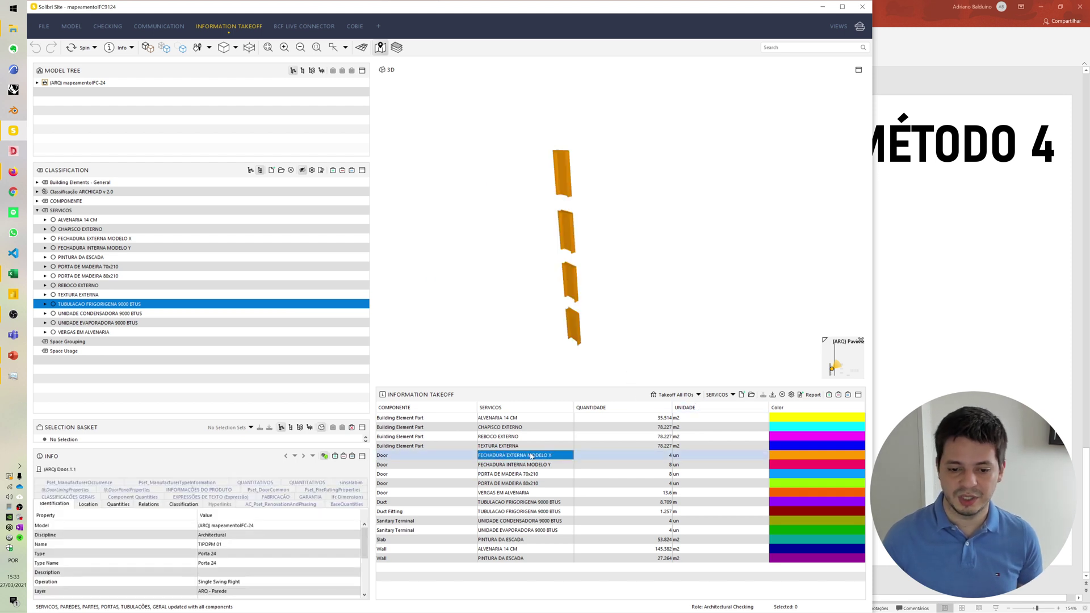
pyautogui.press('Down')
pyautogui.press('Down')
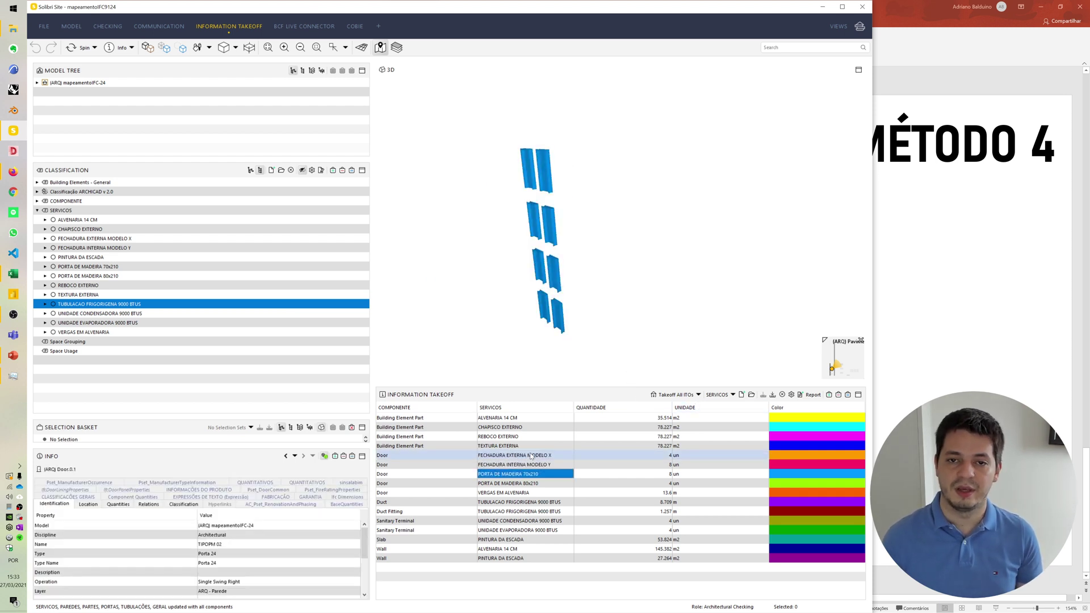
pyautogui.press('Down')
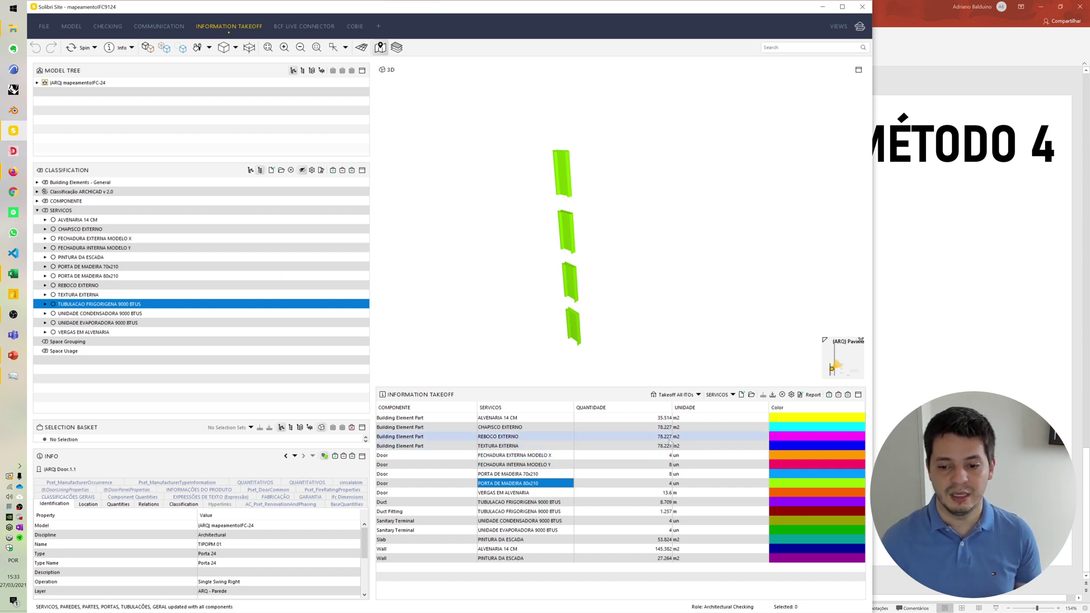
pyautogui.click(733, 394)
pyautogui.click(740, 426)
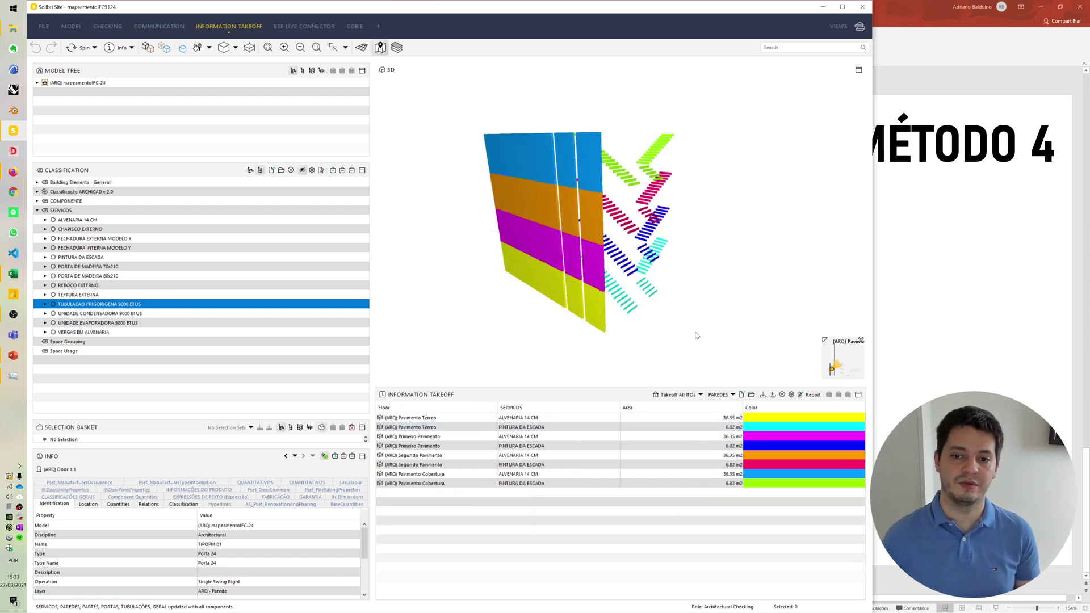